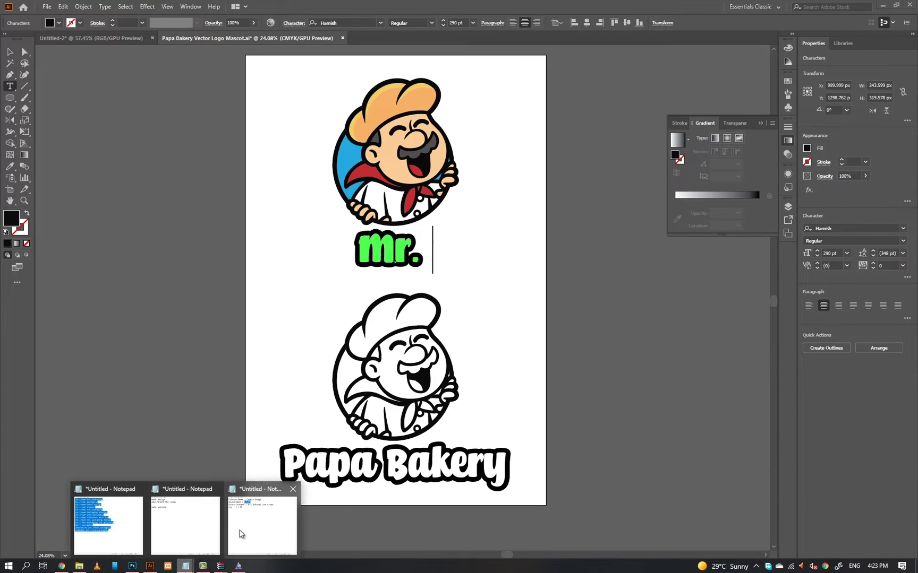
Step: Copy the brand name from the Notepad notes and paste it into the logo text so it reads "Mr. Crunx"
click(240, 529)
key(ctrl+c)
key(alt+Tab)
key(ctrl+v)
ctrl+click(551, 282)
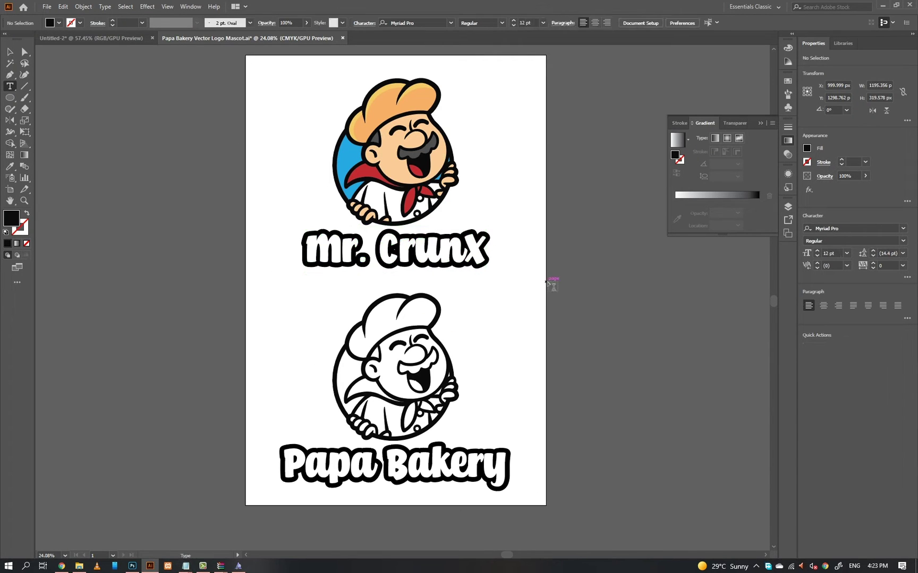
Step: Move the black-and-white Papa Bakery logo off the artboard, to its left side
drag(515, 248, 514, 273)
key(v)
click(465, 268)
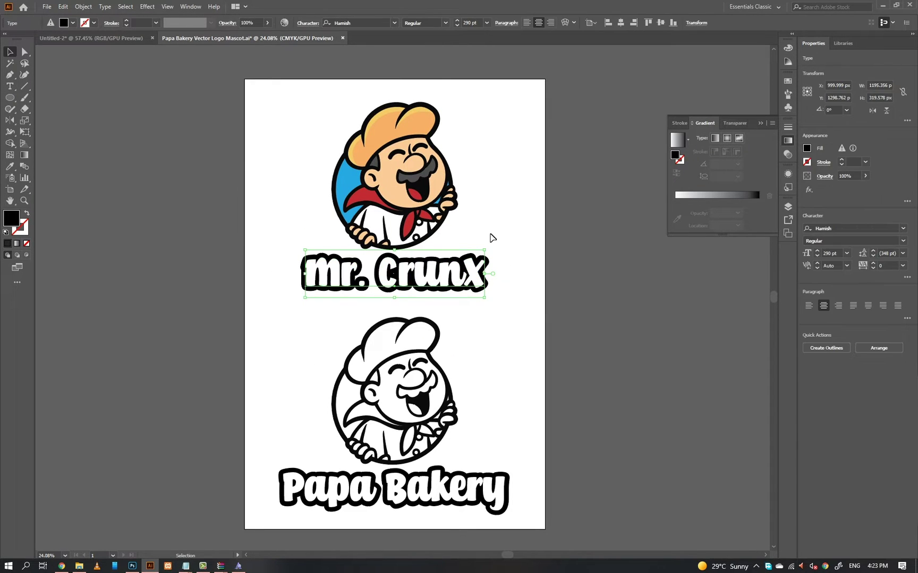
scroll(509, 305, down, 1)
click(446, 351)
drag(445, 352, 133, 343)
click(199, 299)
Step: Group the coloured chef mascot with its Mr. Crunx lettering and copy the group
scroll(429, 356, up, 2)
scroll(429, 356, right, 2)
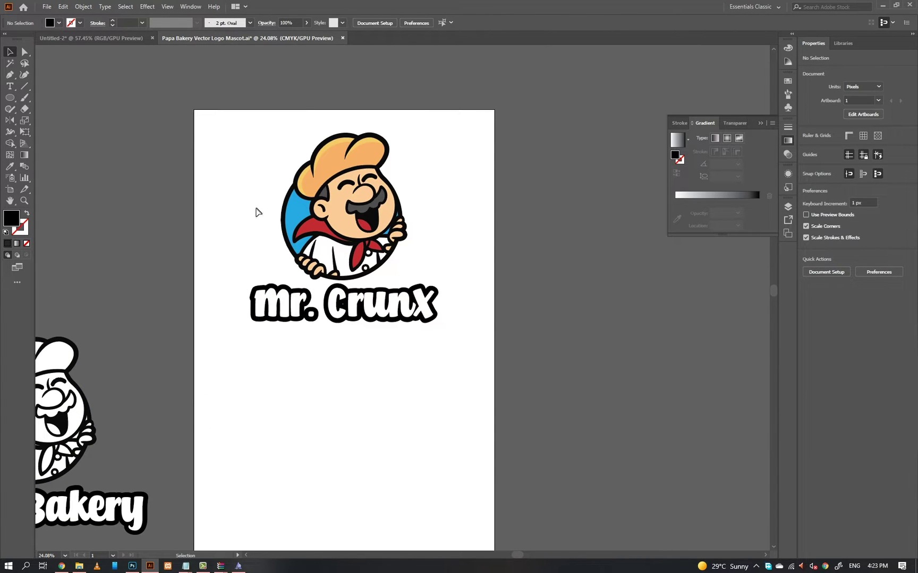
drag(254, 172, 446, 339)
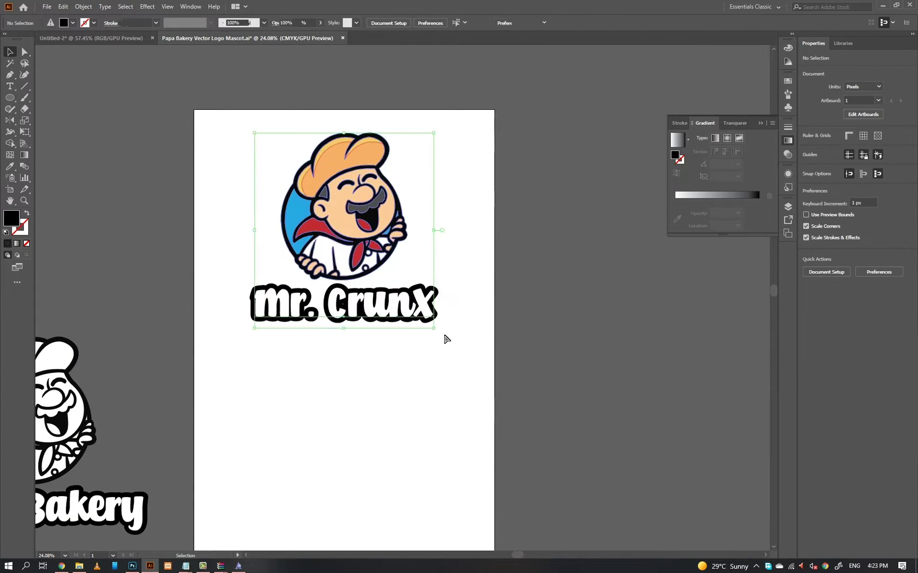
drag(322, 172, 368, 182)
right_click(368, 182)
click(408, 264)
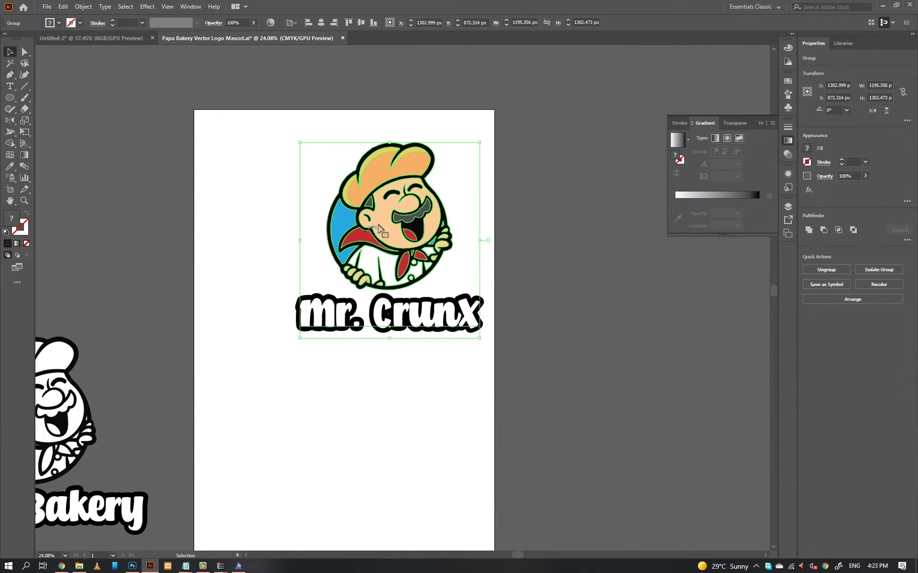
drag(379, 227, 335, 231)
click(61, 9)
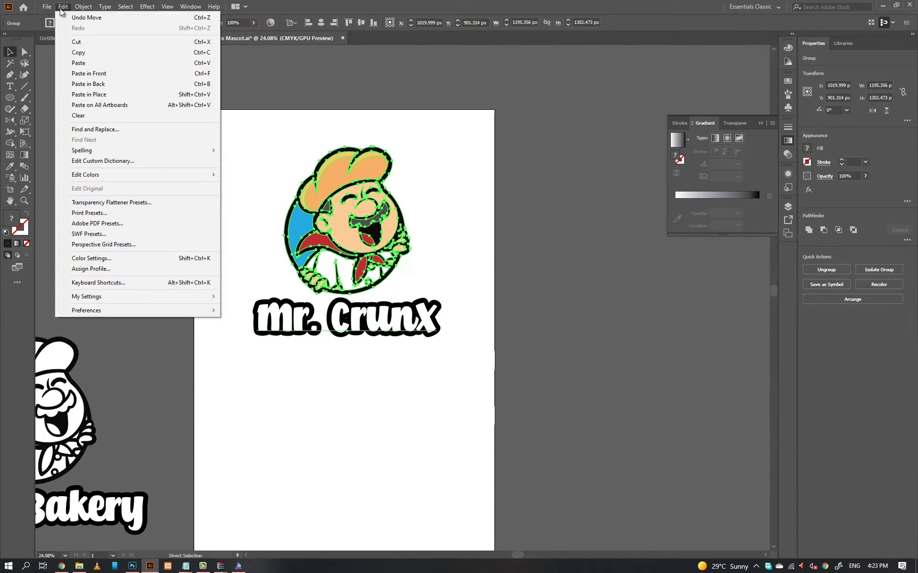
click(75, 52)
Step: In Photoshop, create the document "Ice Cream Label Cookie Dough" at 6 x 5.4 inches, 300 pixels/inch, CMYK Color, white background
click(133, 566)
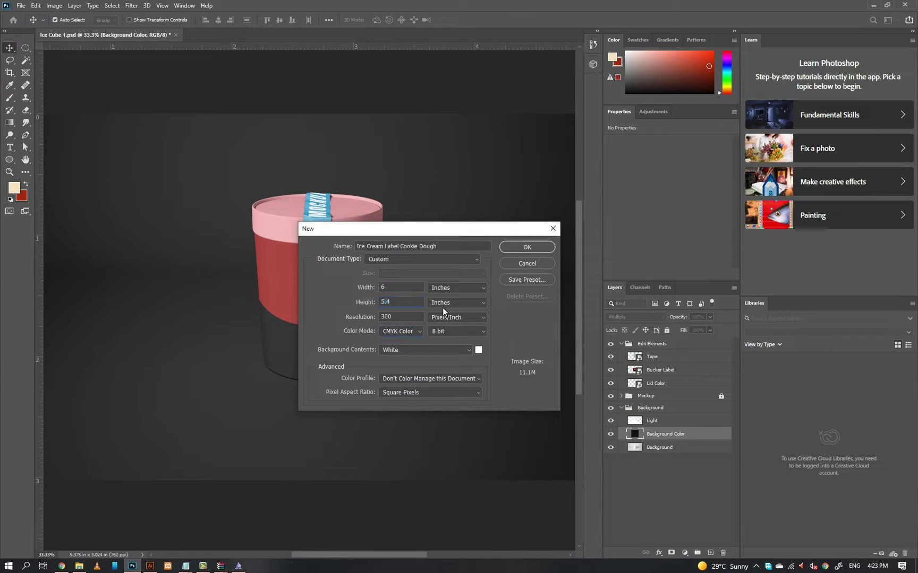
click(525, 248)
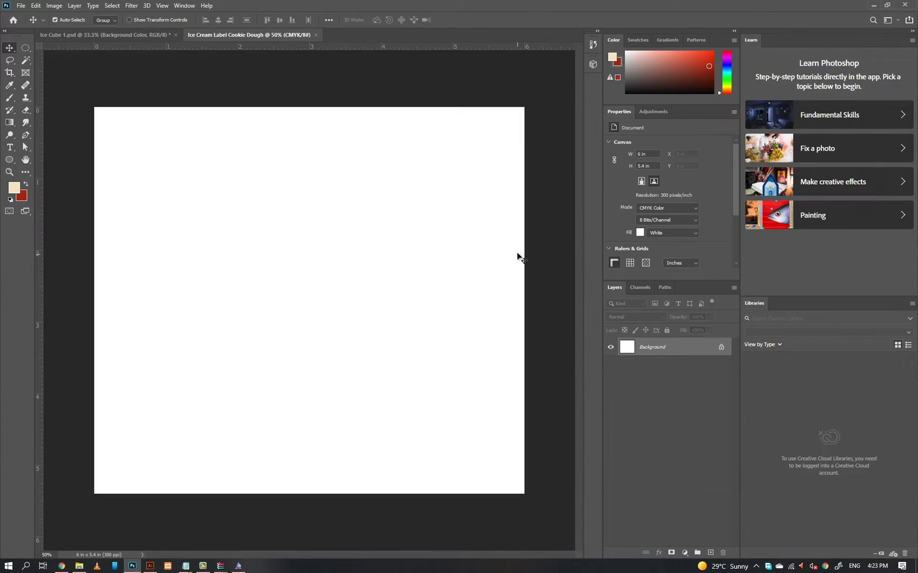
Step: Add a near-black Solid Color fill layer above the white background
click(684, 553)
click(709, 388)
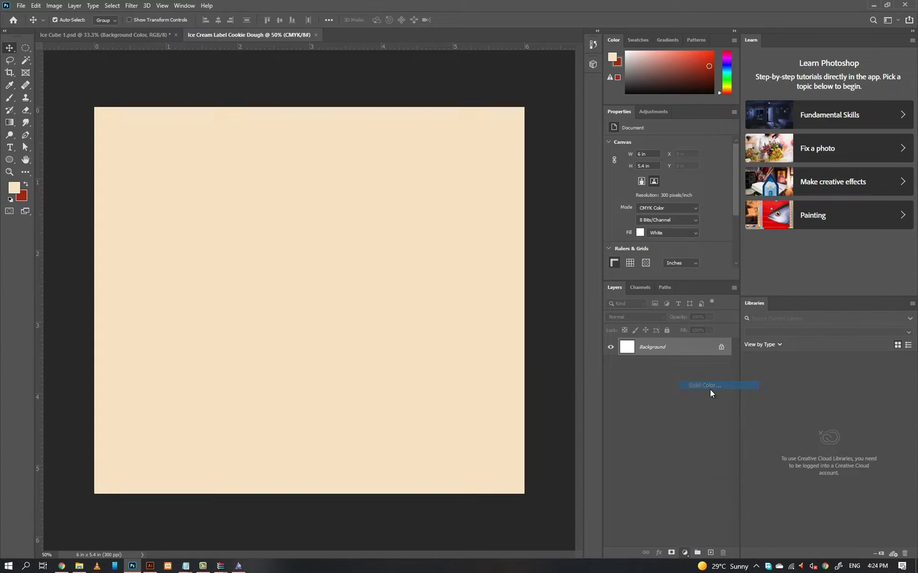
click(650, 503)
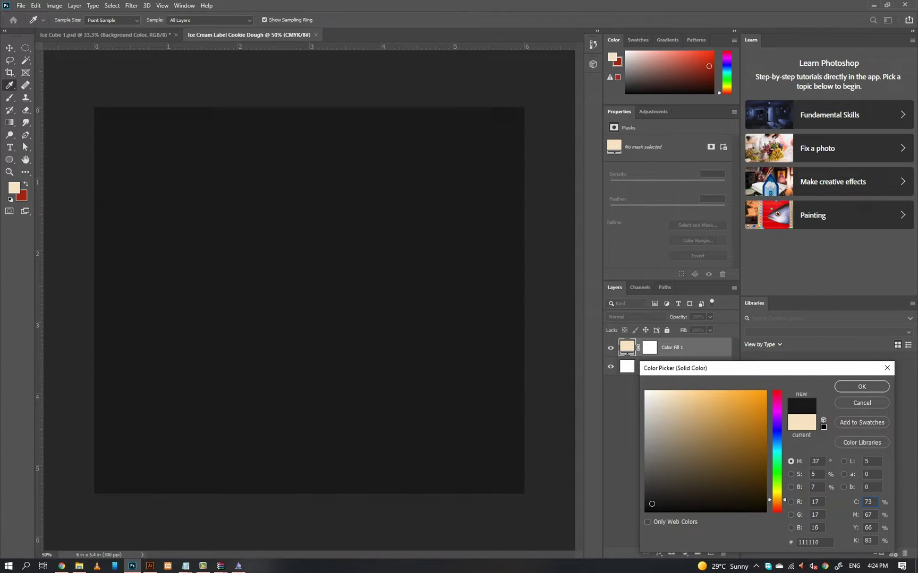
click(841, 385)
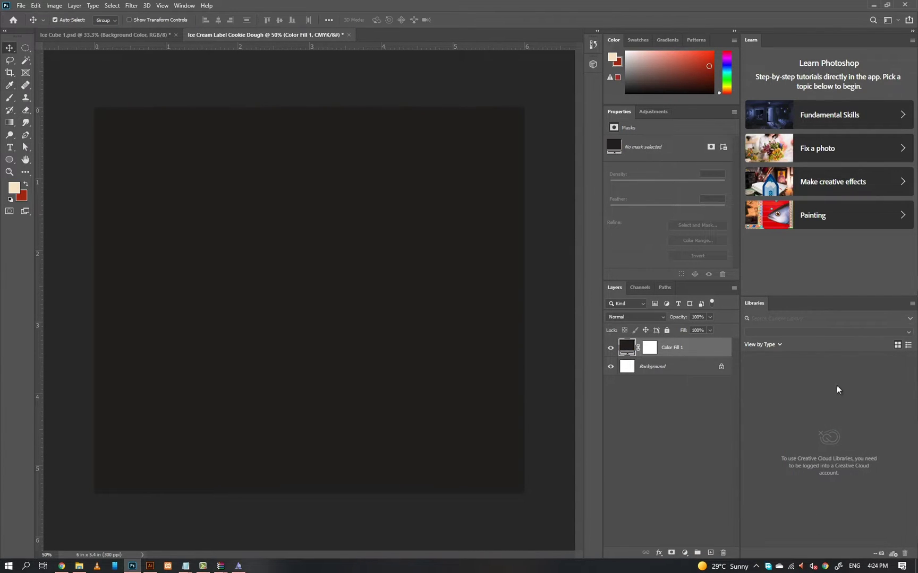
Step: Draw a cream circle about 1396 px in diameter, centred near the canvas's upper edge
click(9, 160)
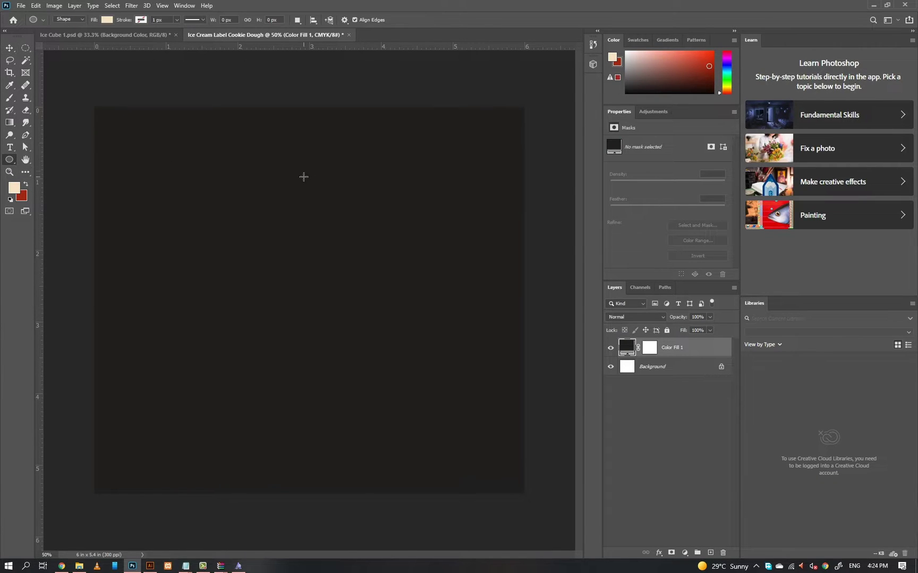
drag(316, 125, 377, 177)
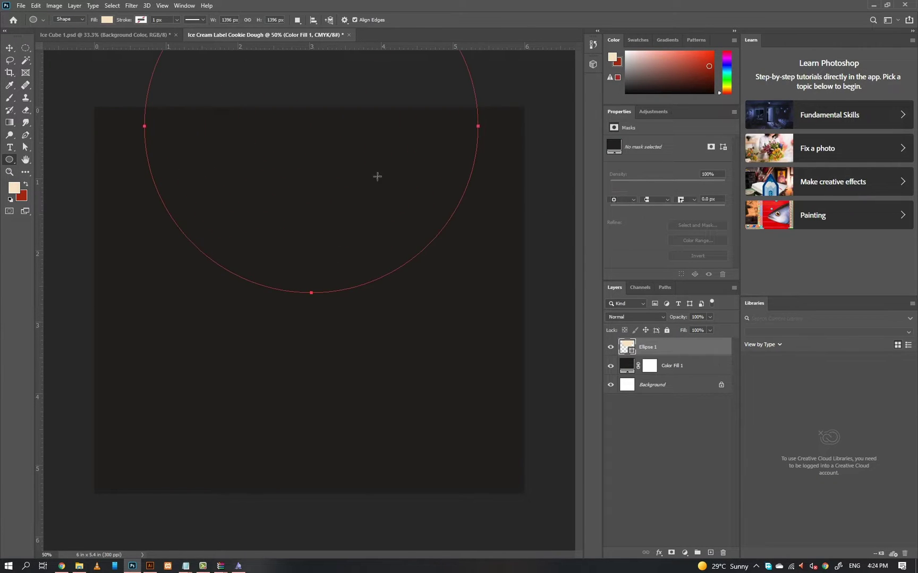
key(v)
Step: Stretch the cream circle into a wide ellipse about 2104 x 1793 px and position it over the upper part of the canvas
key(ctrl+t)
drag(476, 168, 550, 168)
drag(308, 348, 310, 415)
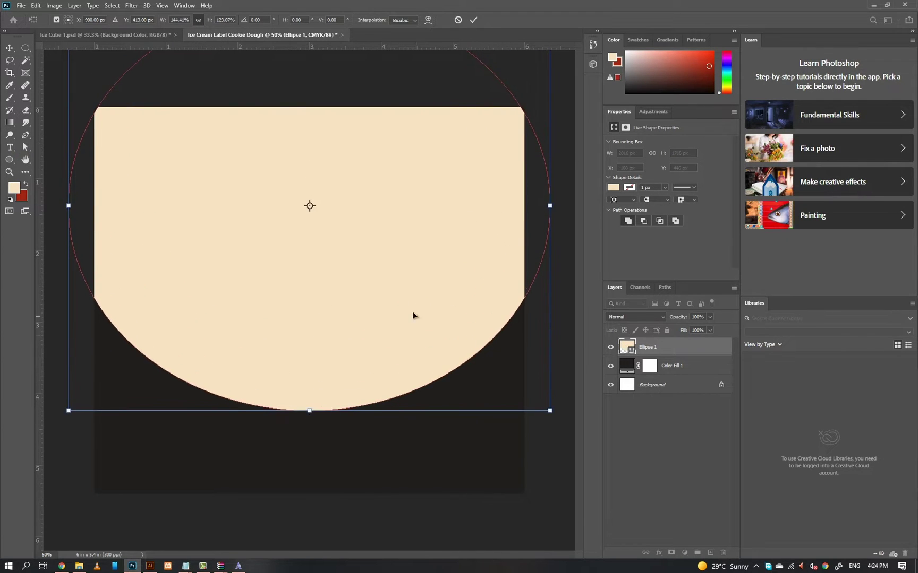
drag(413, 315, 409, 256)
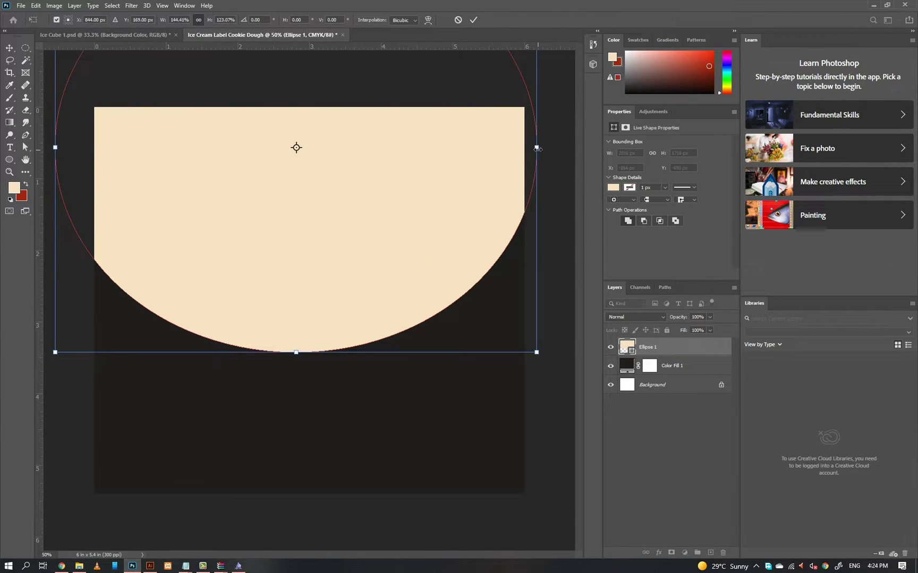
drag(536, 149, 548, 149)
drag(467, 190, 440, 206)
key(Return)
Step: Paste the copied Mr. Crunx logo into the label as a Smart Object
click(36, 5)
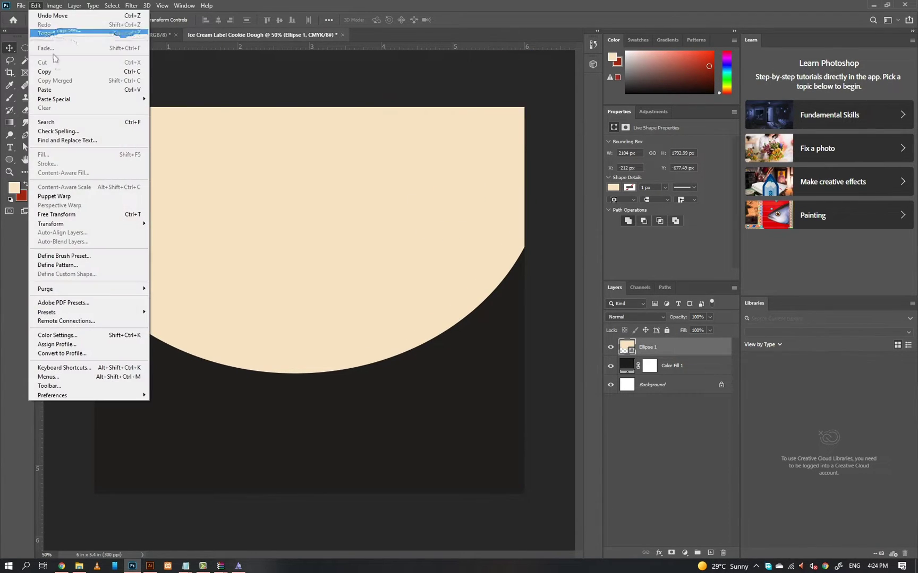
mouse_move(127, 99)
click(173, 108)
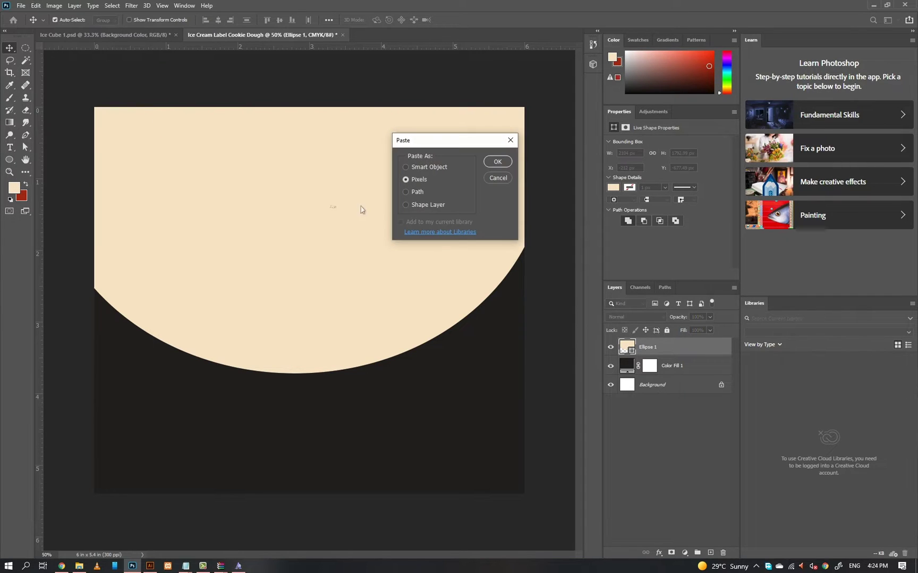
click(439, 167)
click(499, 161)
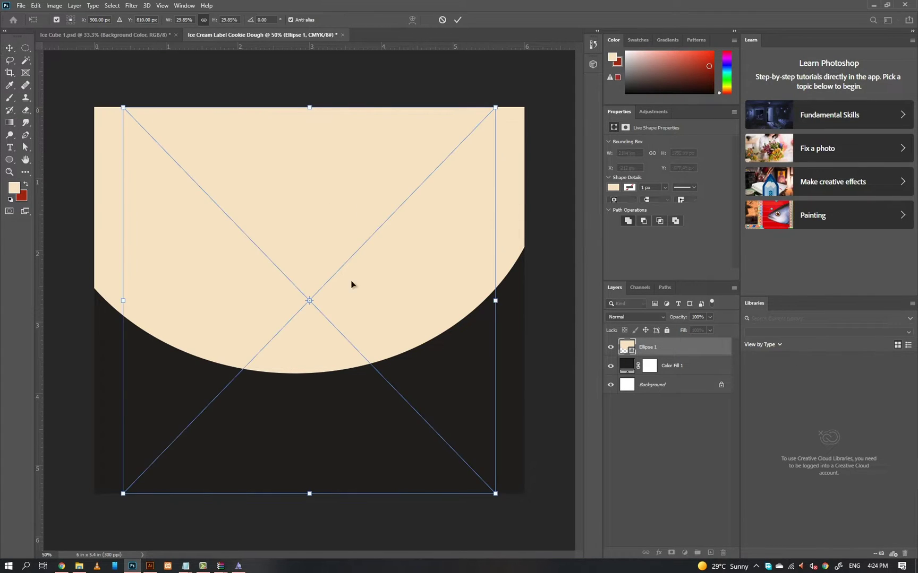
Step: Scale the pasted logo to about 1.89 inches wide and centre it horizontally within the cream ellipse
drag(500, 105, 372, 226)
drag(320, 244, 318, 175)
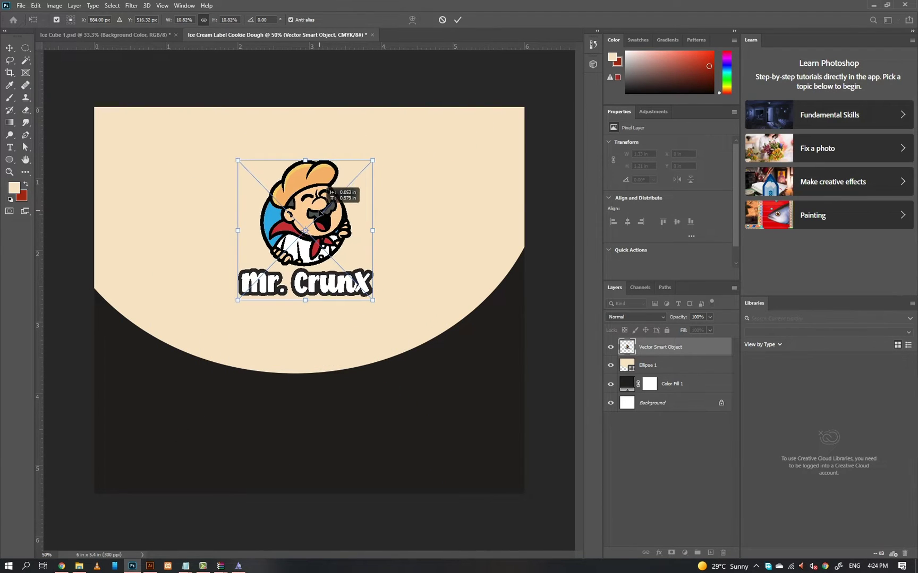
key(Return)
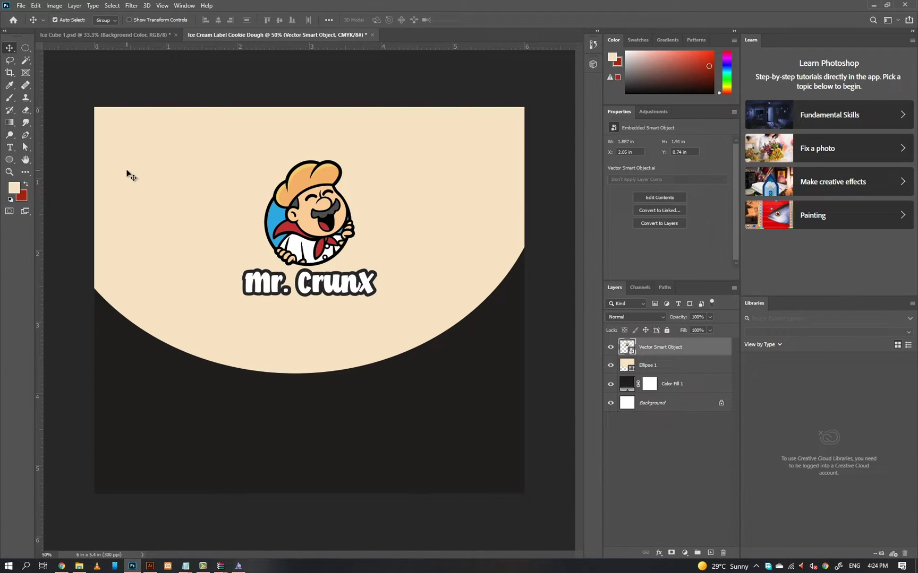
key(ctrl+a)
Step: Rename the ellipse layer "Cookie Base" and the dark fill layer "Background Color"
double_click(646, 366)
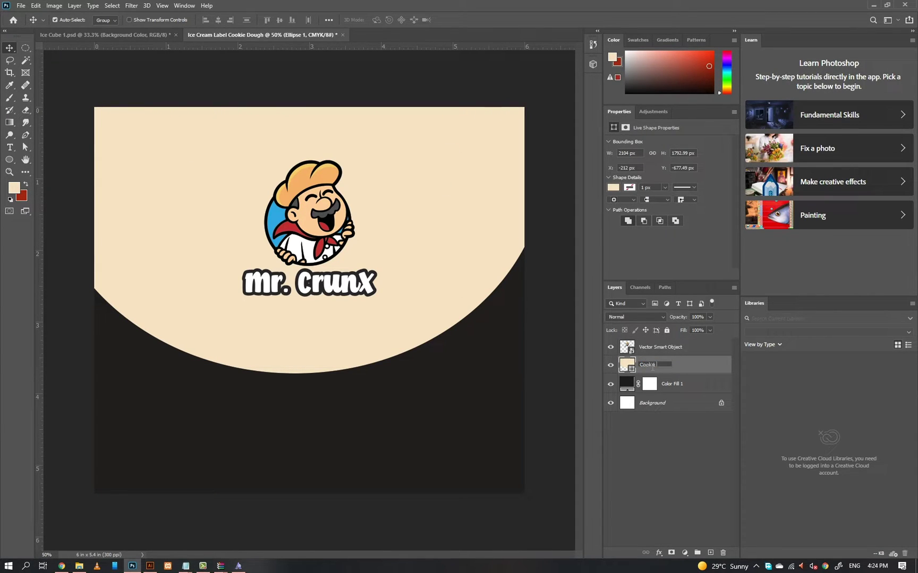
key(Return)
double_click(673, 383)
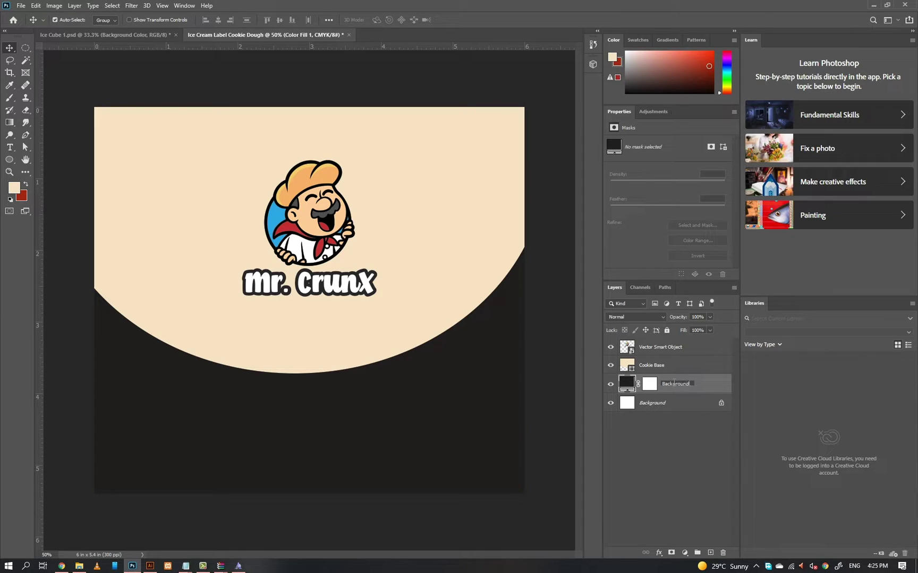
text(Background Color)
key(Return)
Step: Add an empty layer above Cookie Base and clip it to that layer
click(645, 369)
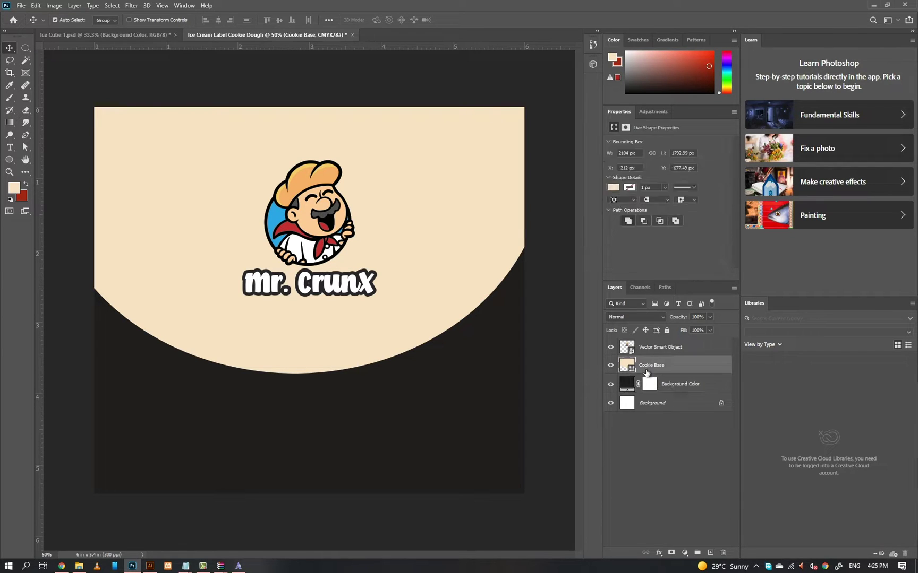
click(710, 552)
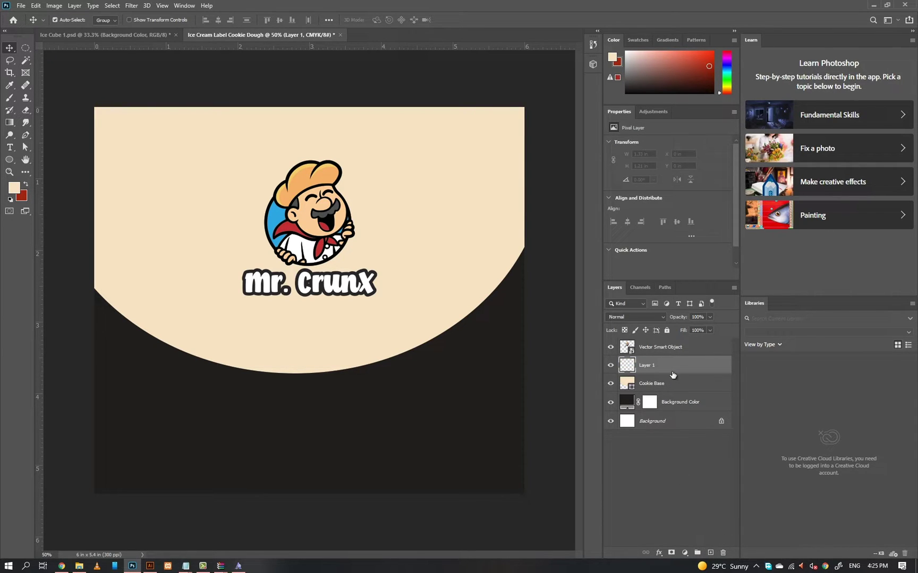
right_click(674, 368)
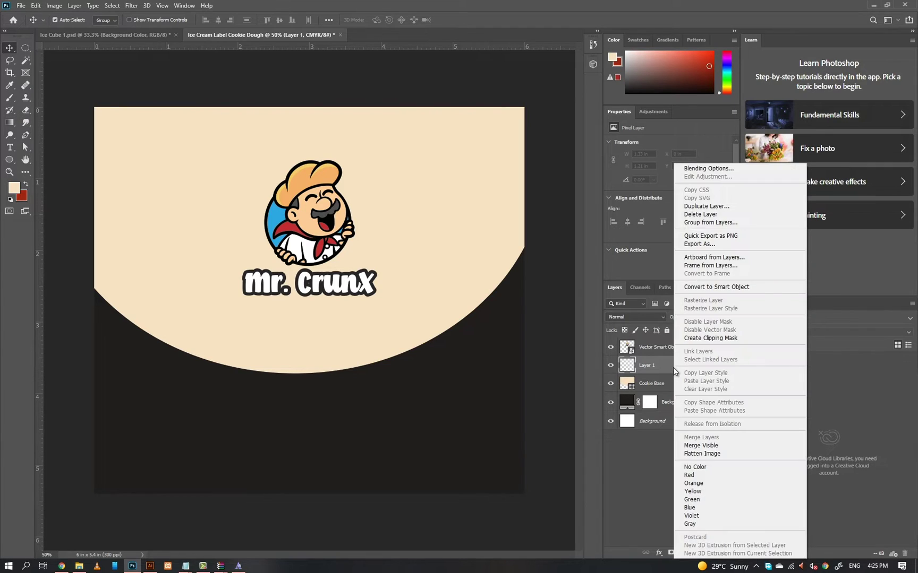
click(706, 338)
Step: Set the foreground color to white (ffffff)
click(14, 187)
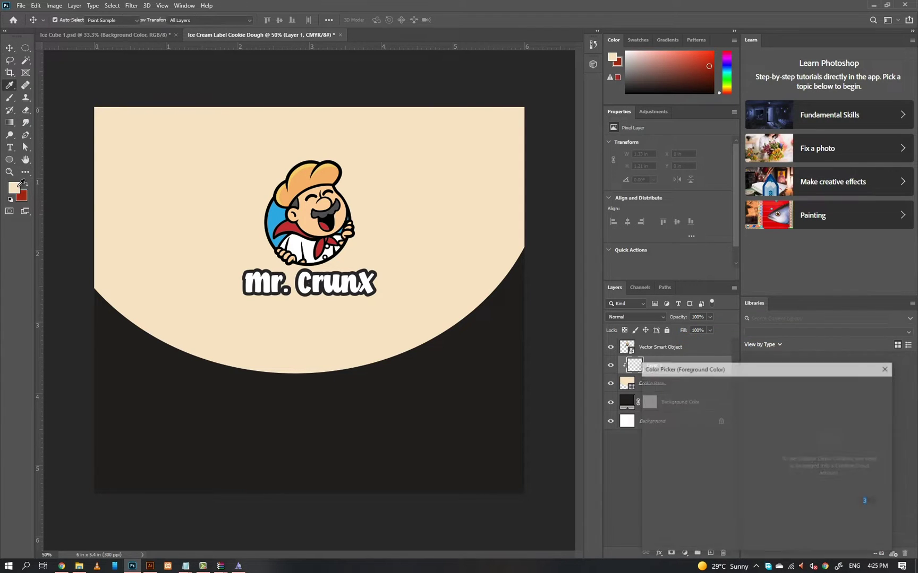
drag(675, 372, 496, 281)
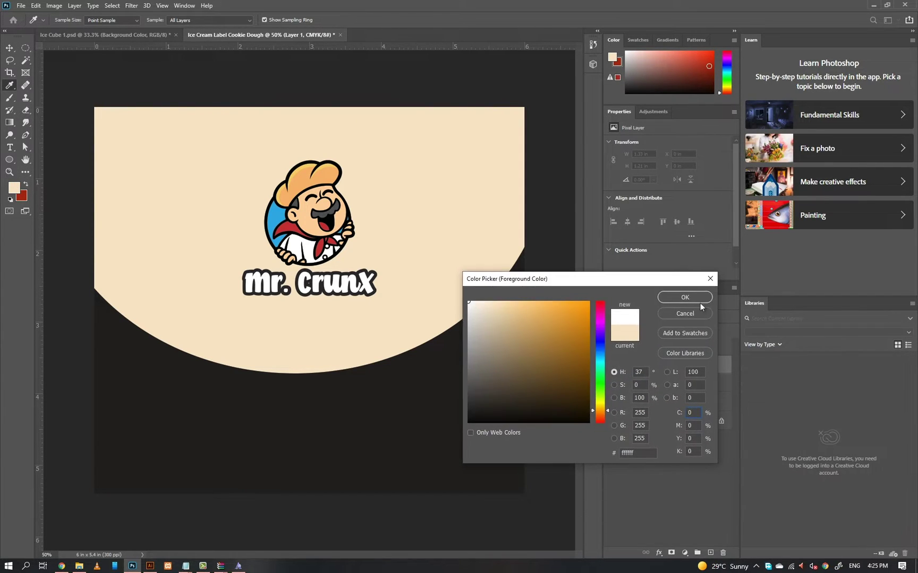
click(701, 302)
Step: Paint a soft white highlight across the lower right of the cream ellipse with a 1400 px brush at 21% hardness
click(10, 98)
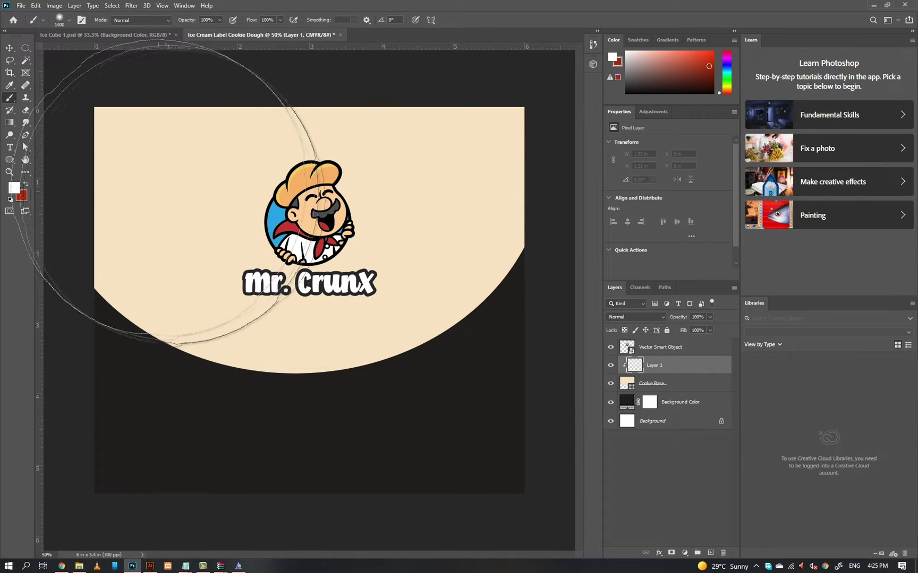
right_click(329, 299)
click(429, 320)
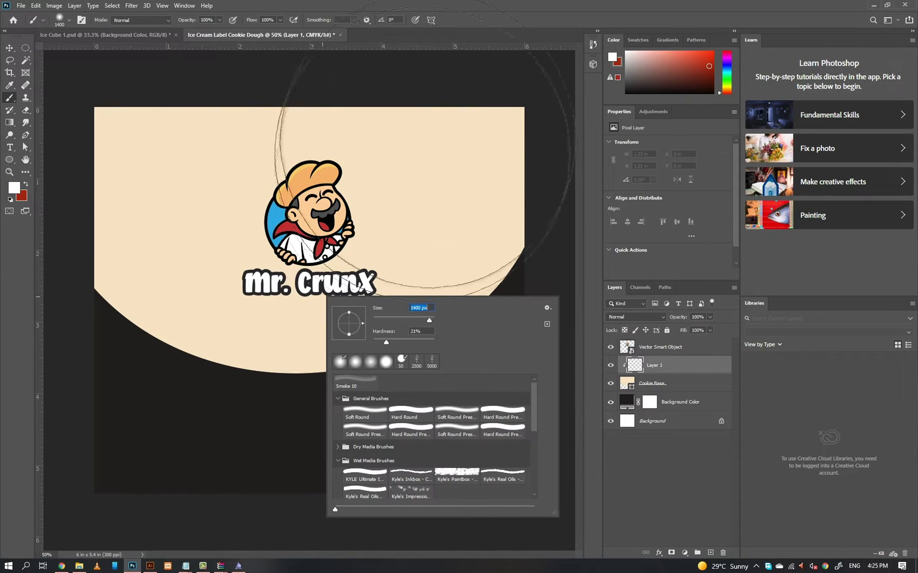
click(498, 13)
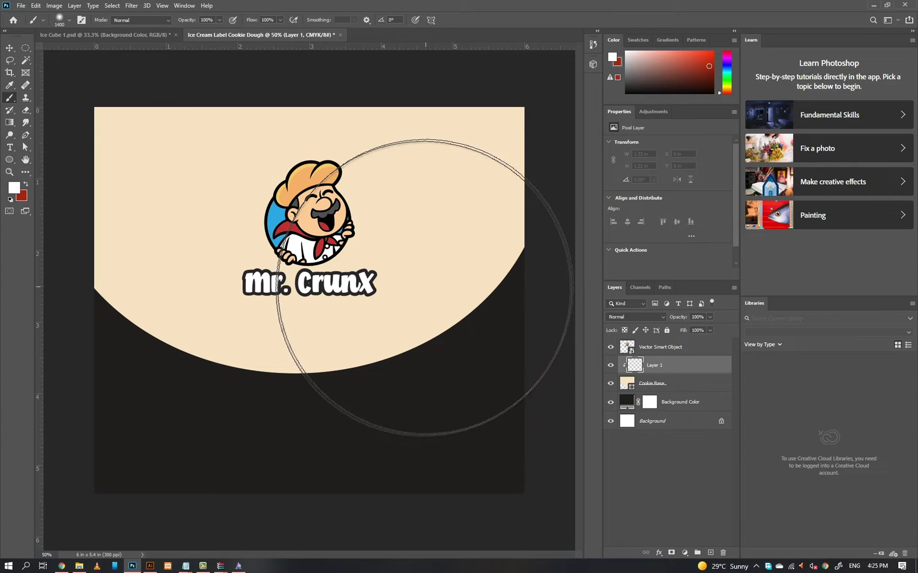
mouse_move(408, 290)
mouse_down()
mouse_move(285, 389)
mouse_move(430, 338)
mouse_move(482, 300)
mouse_up()
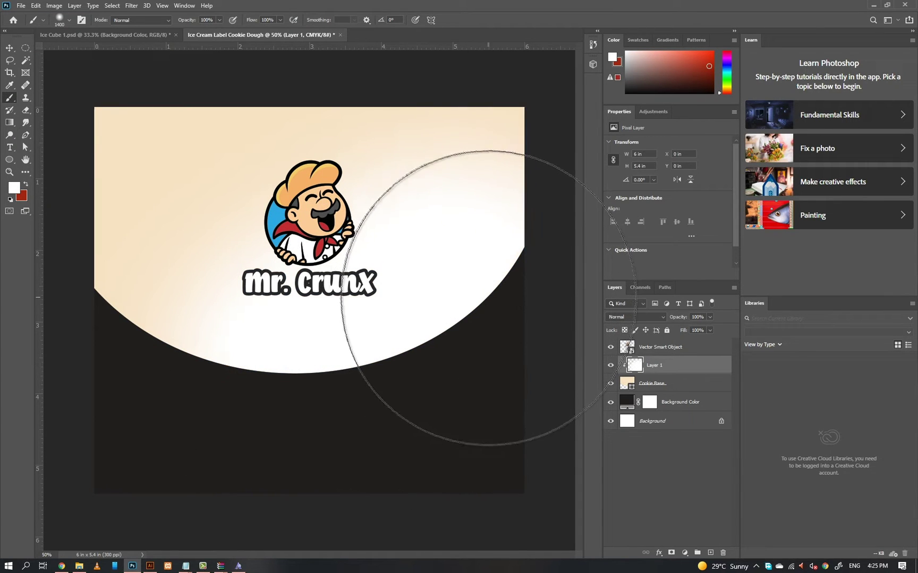
key(v)
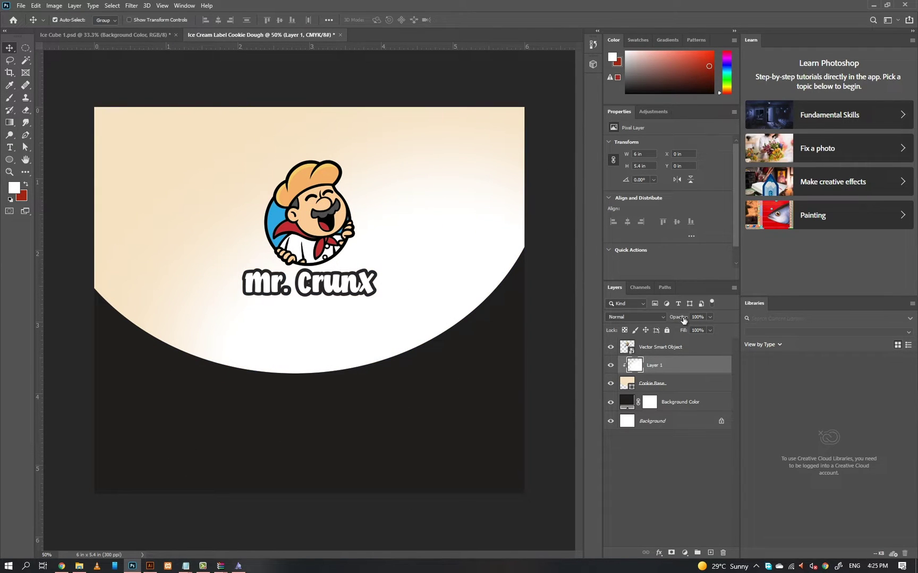
Step: Lower the white highlight layer's opacity to 25% and shorten its height to about 4.78 inches from the lower edge
drag(683, 319, 677, 317)
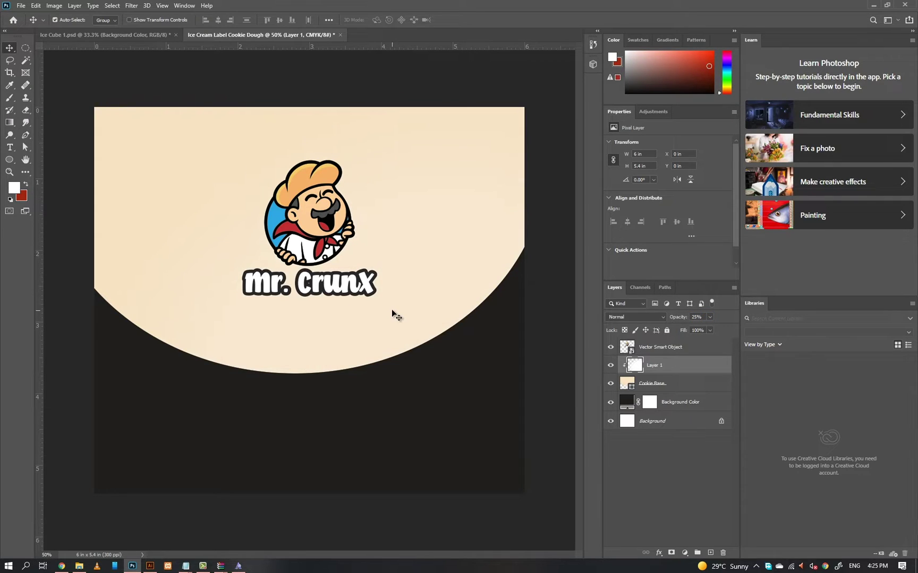
key(ctrl+t)
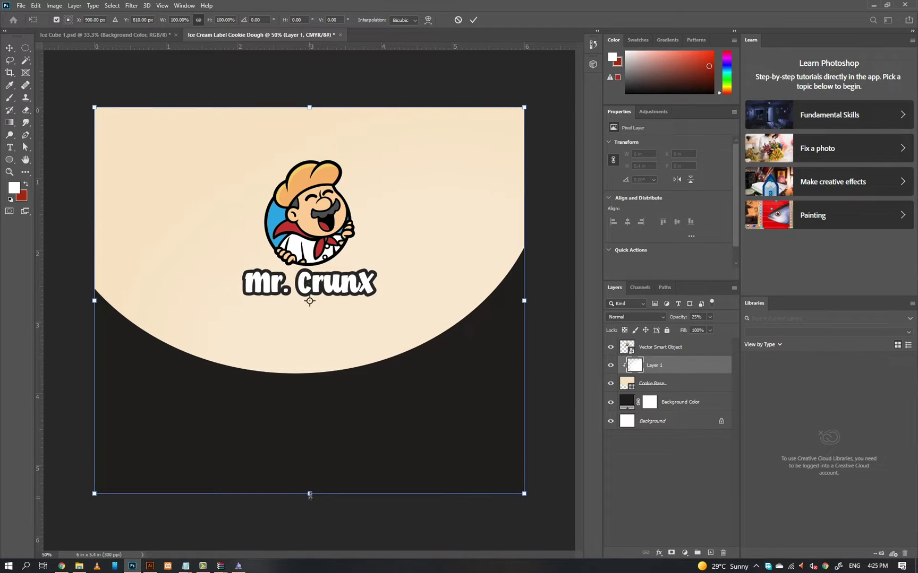
drag(309, 495, 310, 450)
key(Return)
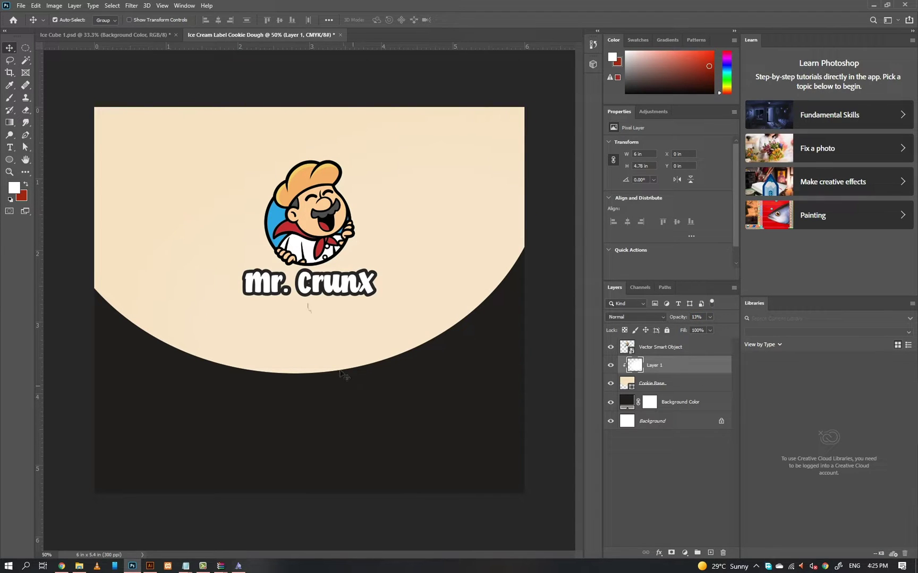
click(313, 220)
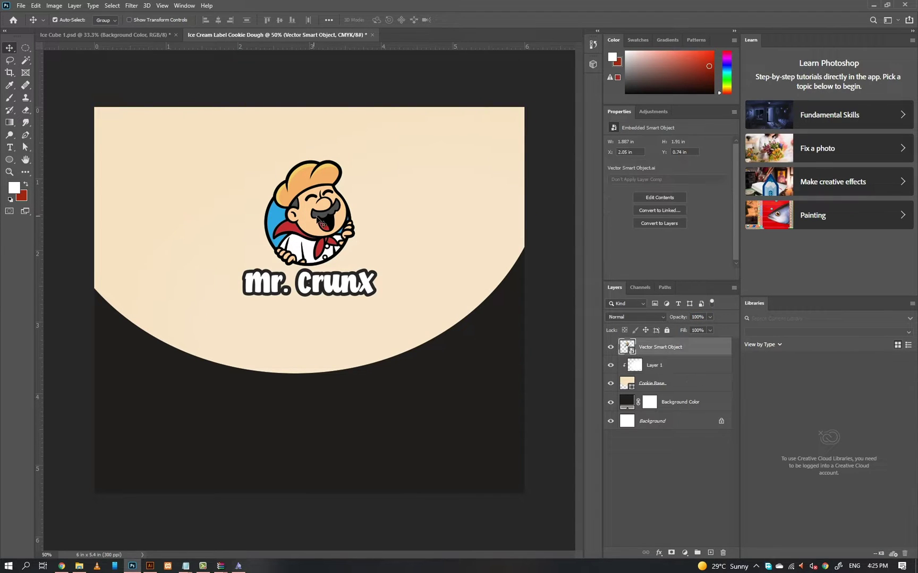
click(460, 449)
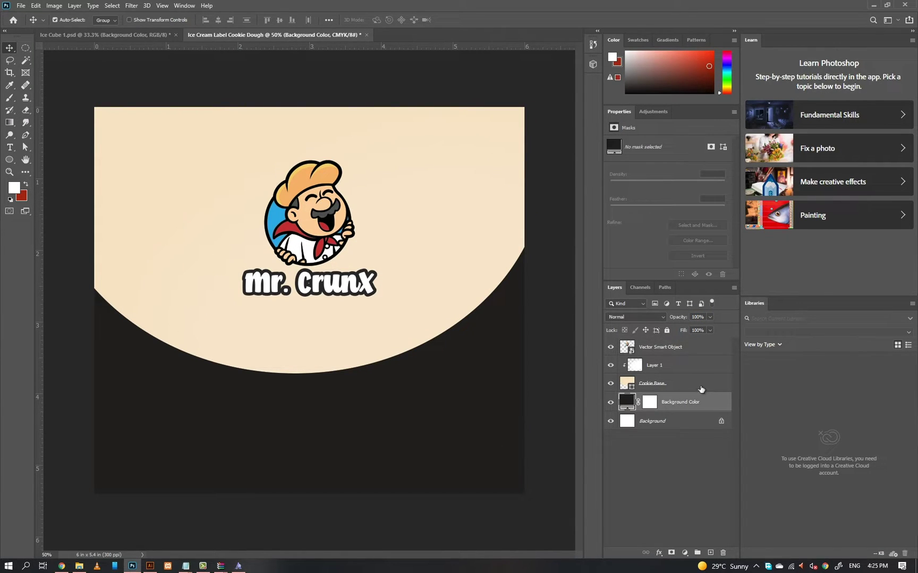
Step: Switch to Chrome, search Freepik for "melting caramel" and download the free peanut butter spread vector set with the melted border
click(61, 566)
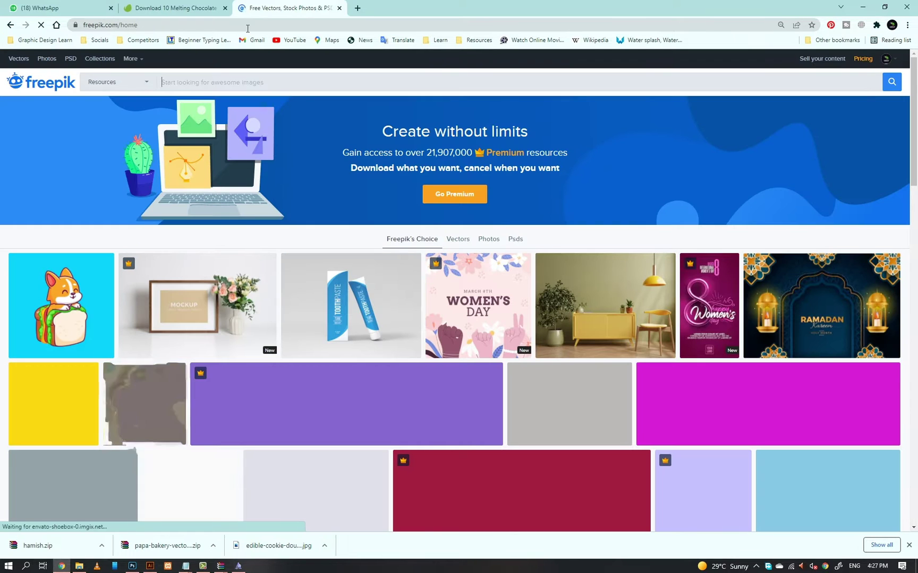
text(melting caramel)
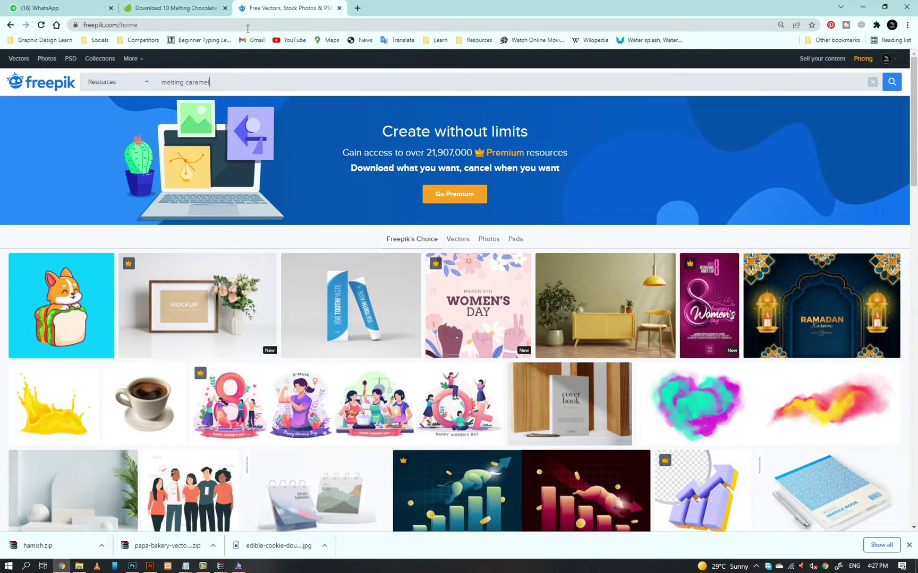
key(Return)
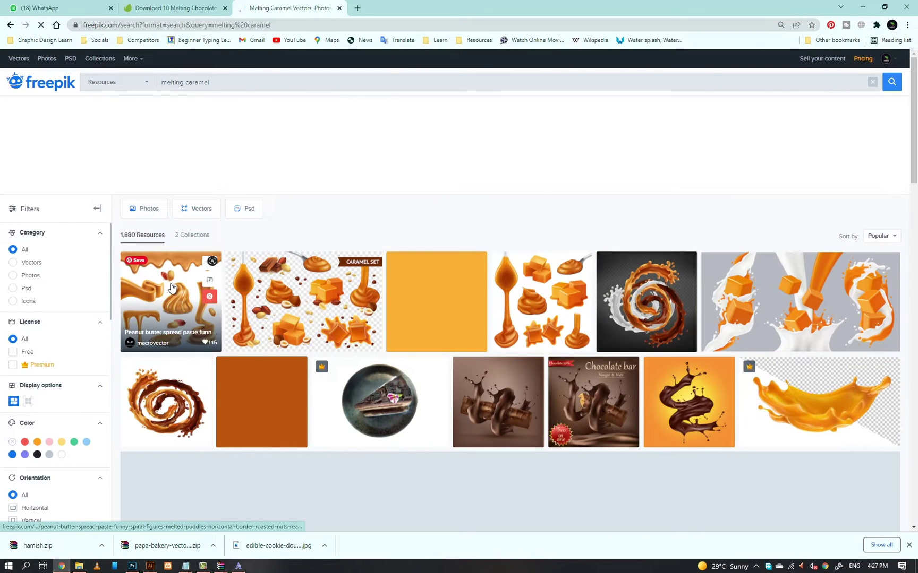
click(171, 287)
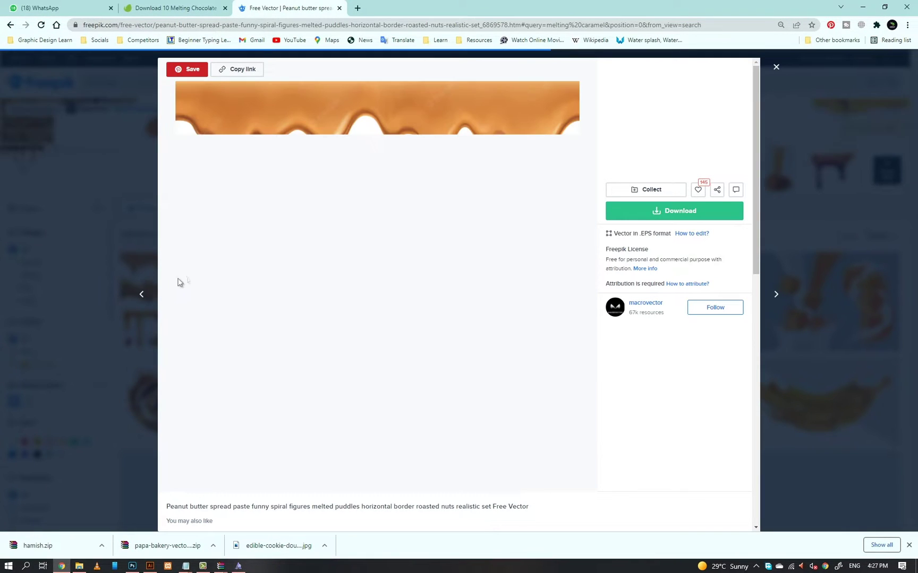
click(679, 211)
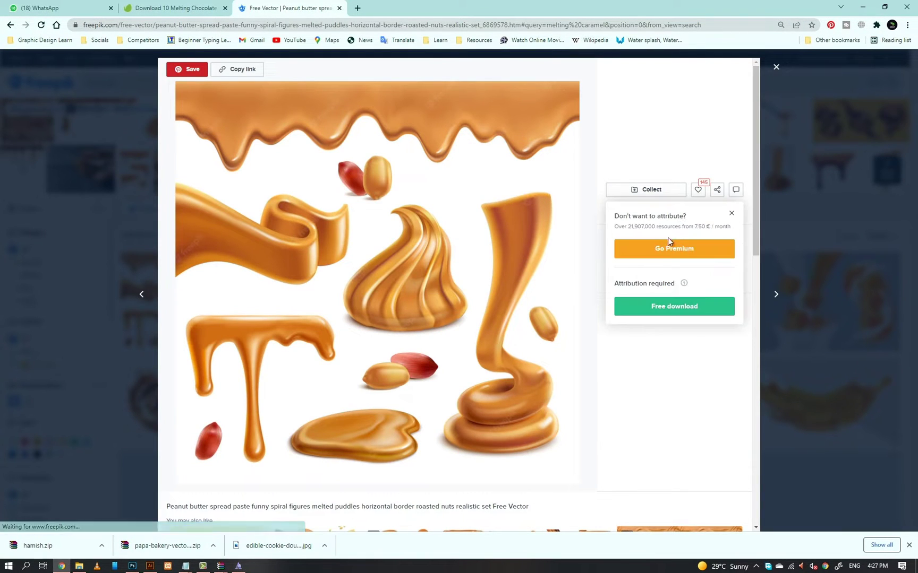
click(654, 308)
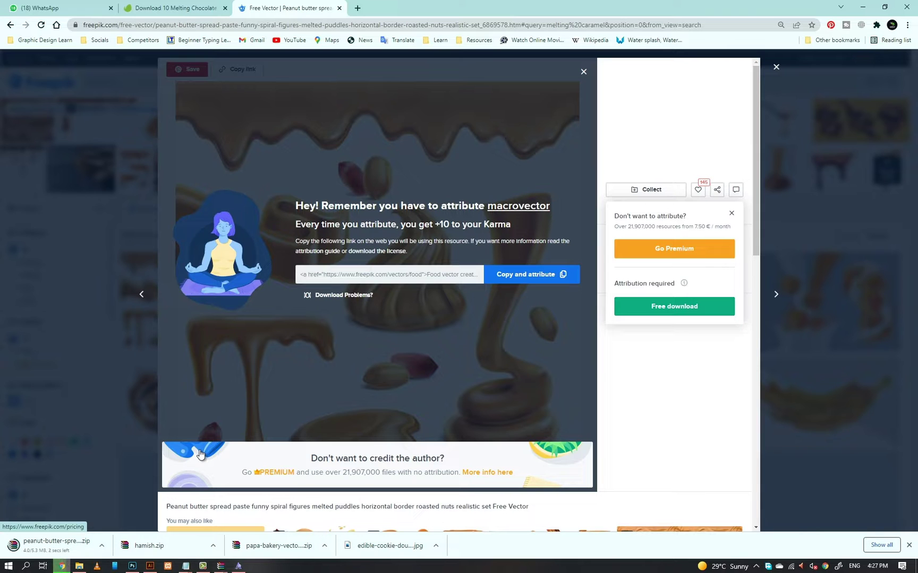
Step: Open 29028.eps from the downloaded archive in Illustrator and copy the melting caramel border along the top of the artboard
click(32, 546)
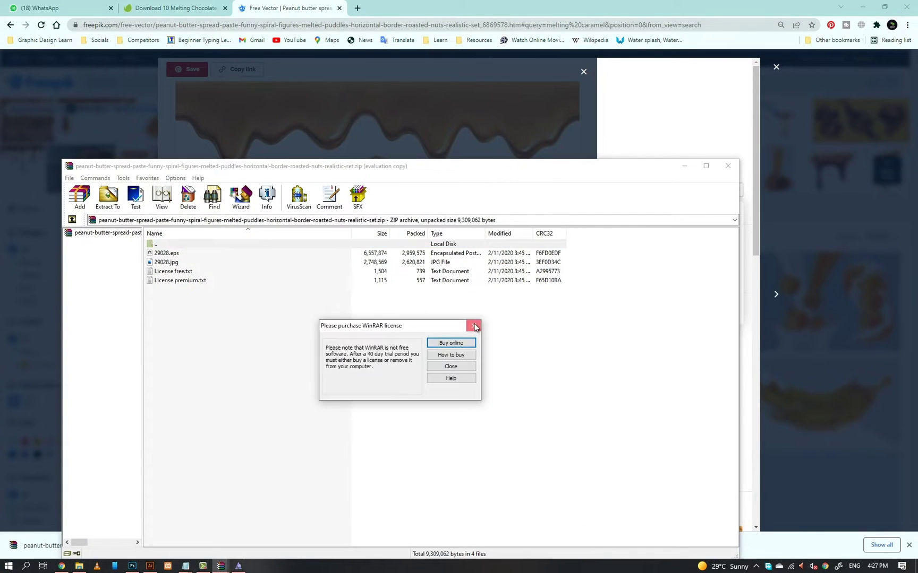
click(475, 324)
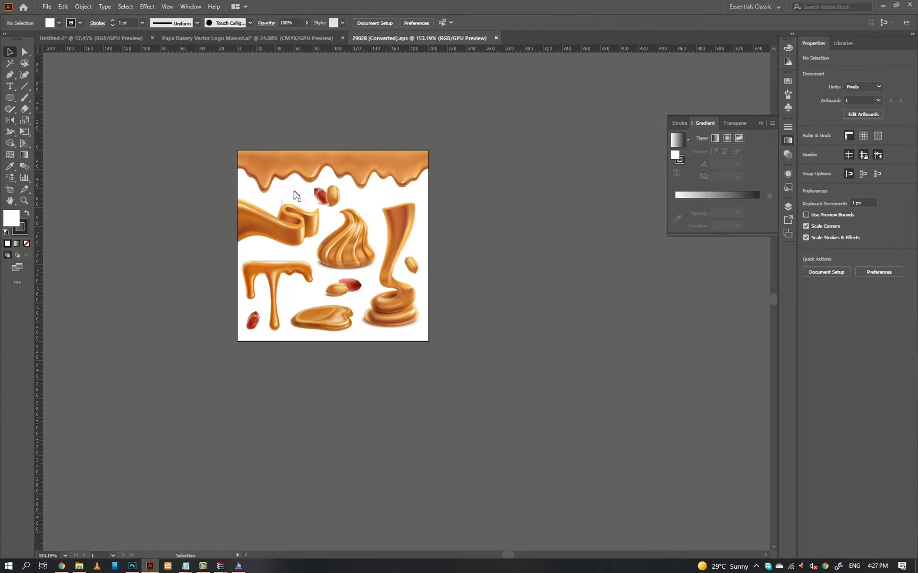
click(368, 167)
right_click(371, 166)
click(398, 244)
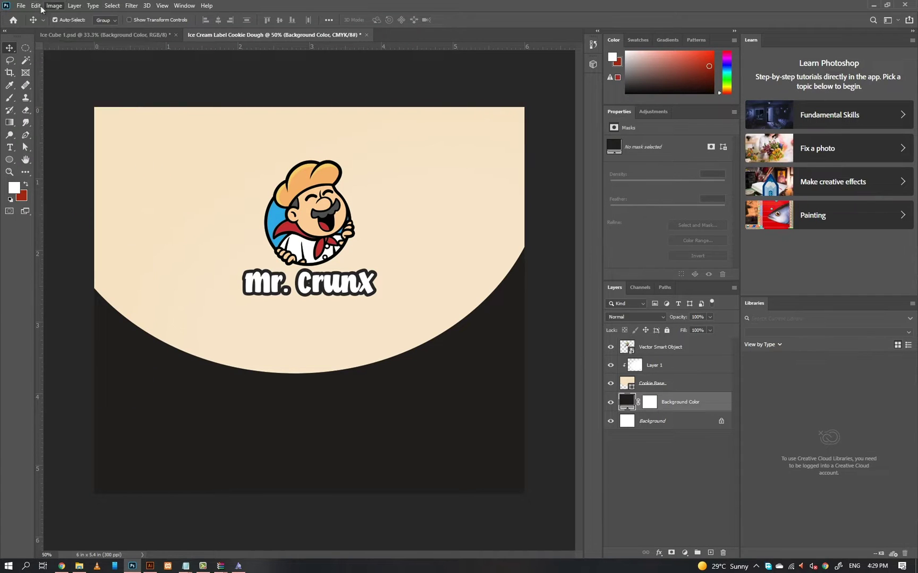
Step: Paste the caramel drip into the Photoshop label as a smart object and move its layer above all others
click(35, 5)
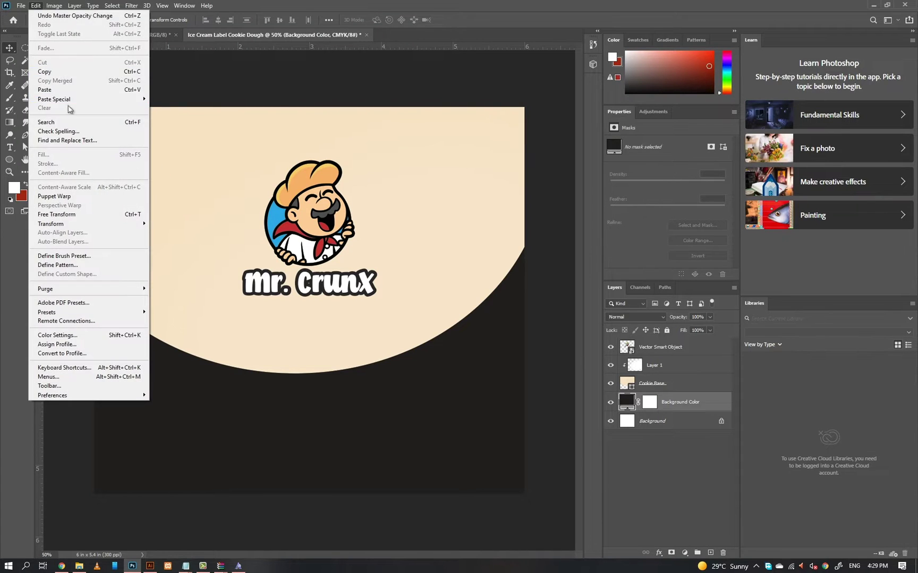
mouse_move(69, 97)
click(181, 105)
click(496, 162)
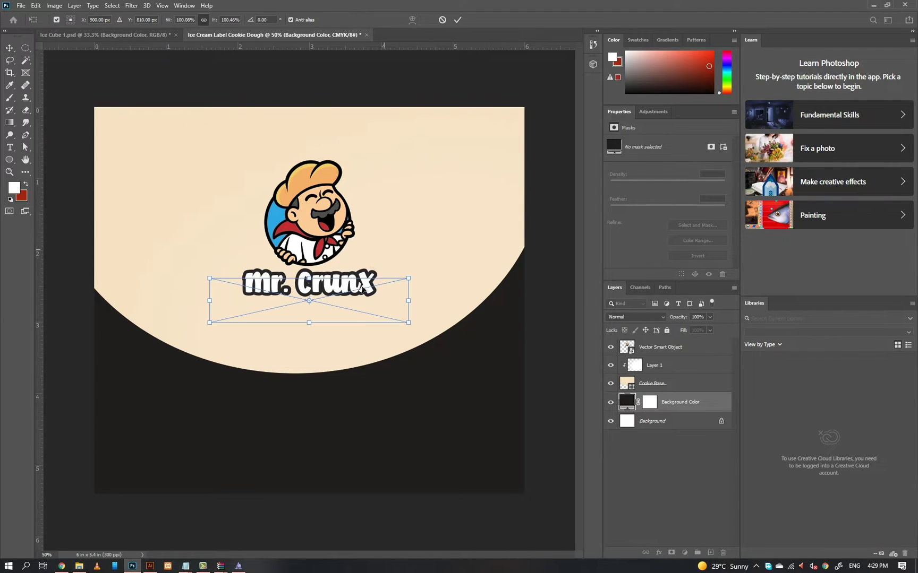
drag(660, 403, 666, 347)
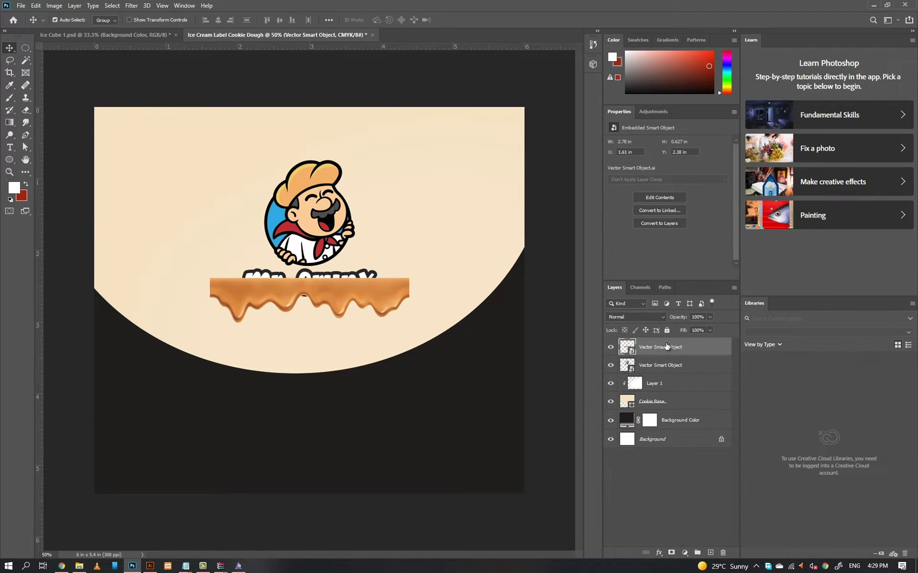
Step: Enlarge the caramel drip to about 7.52 in wide and place it across the label's upper edge at X -1.11 in, Y -0.78 in
drag(363, 285, 363, 123)
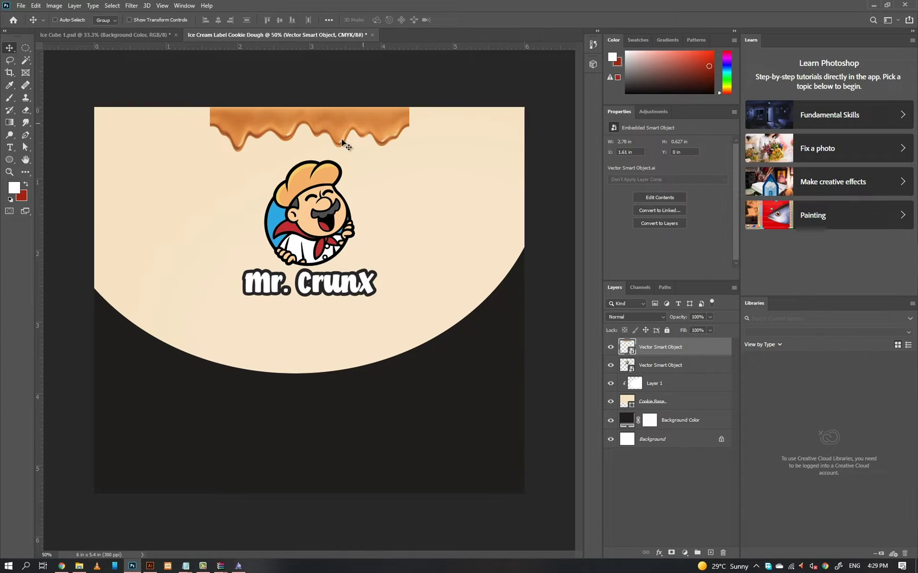
key(ctrl+t)
drag(308, 153, 295, 229)
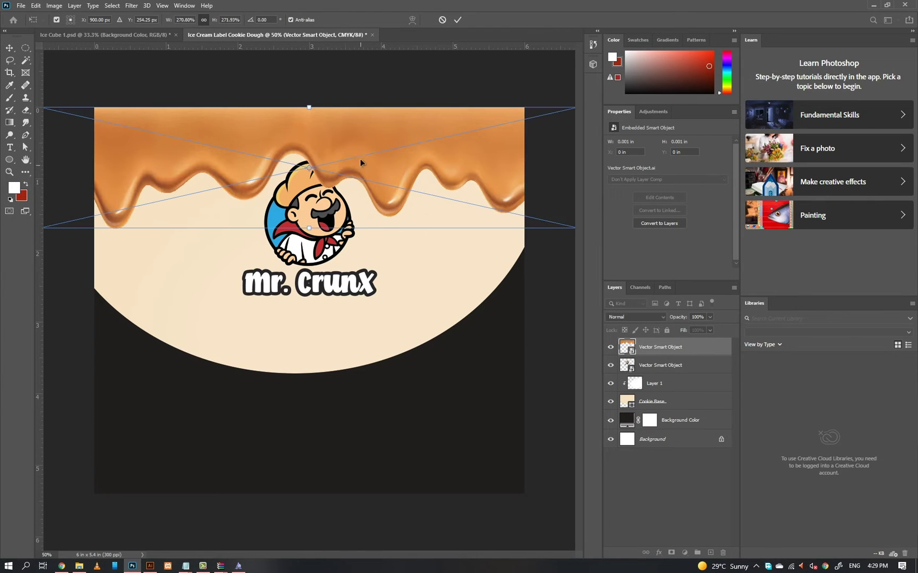
drag(360, 158, 427, 118)
key(Return)
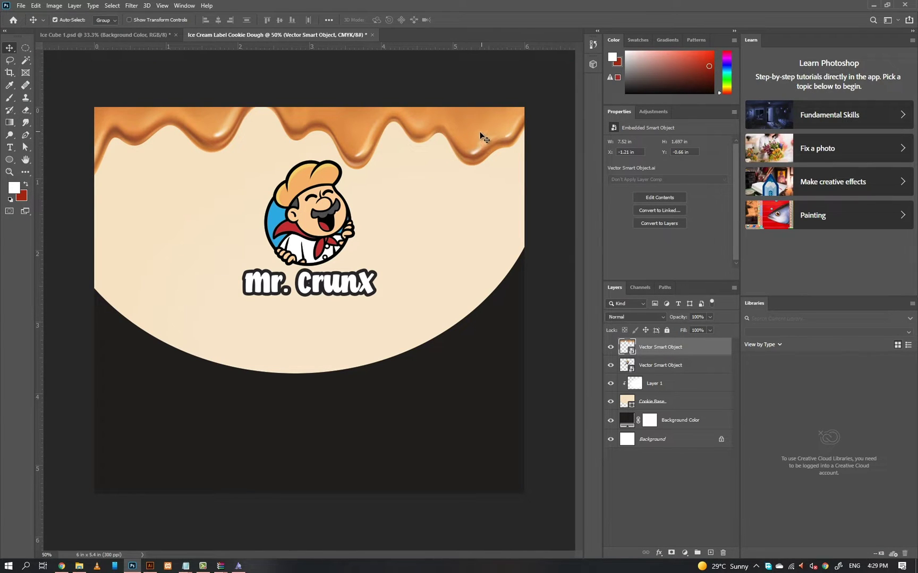
mouse_move(484, 137)
mouse_down()
mouse_move(471, 133)
mouse_move(487, 117)
mouse_move(489, 124)
mouse_up()
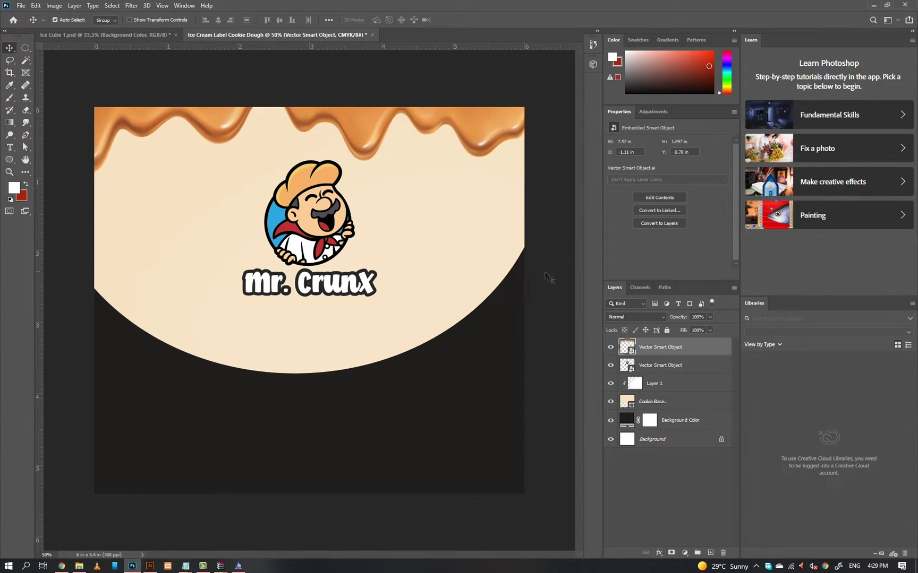
Step: Add a drop shadow to the caramel drip layer with a 33° angle, 6 px distance and 27 px size
double_click(683, 348)
double_click(713, 348)
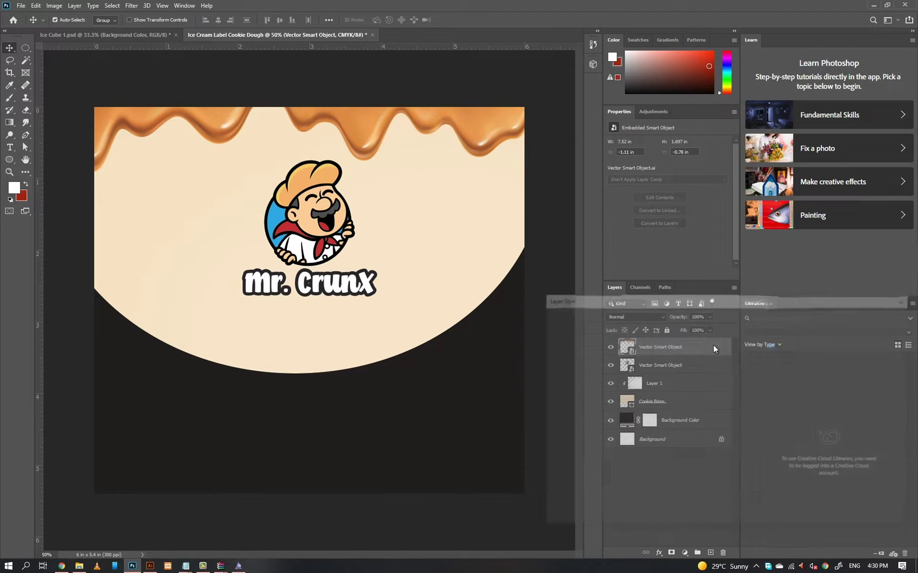
click(570, 480)
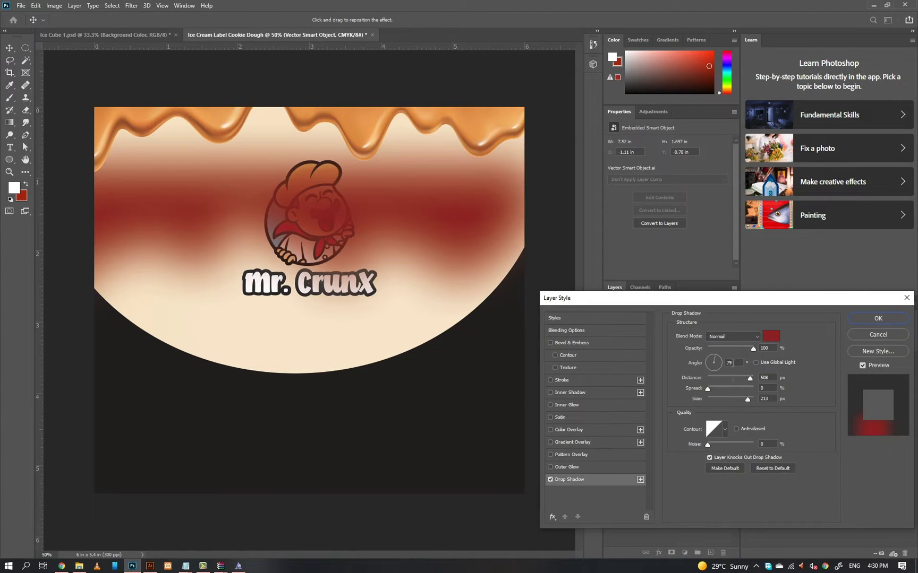
drag(725, 377, 712, 399)
drag(465, 221, 463, 222)
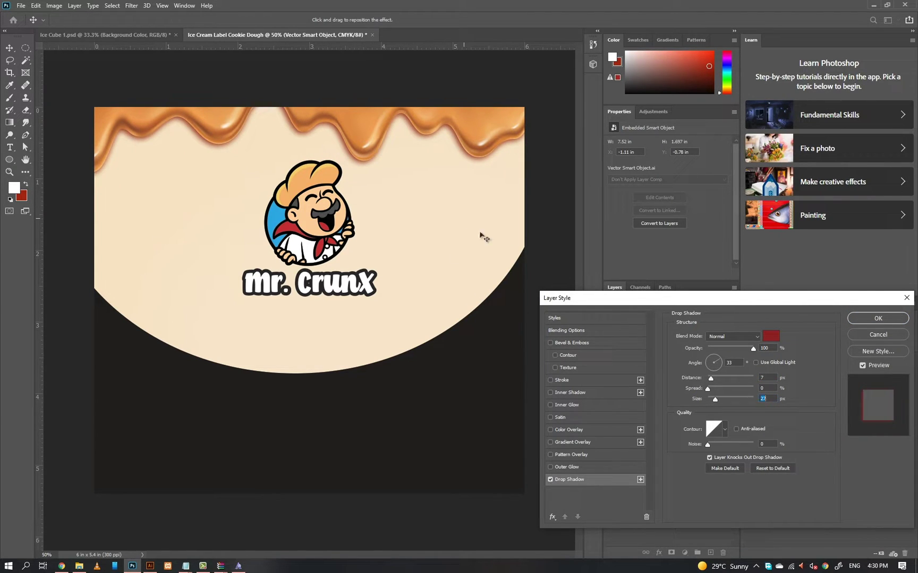
drag(711, 377, 712, 380)
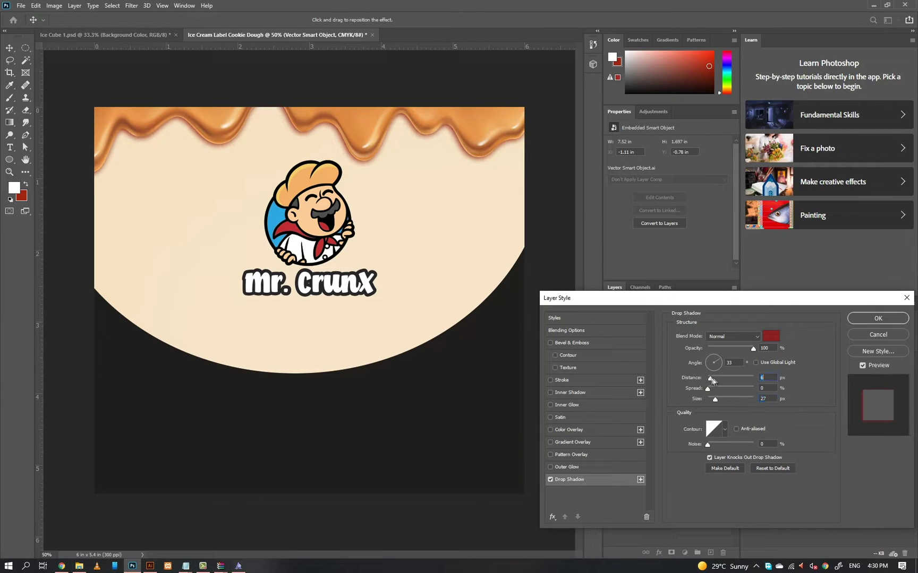
Step: Change the drop shadow color to a dark orange based on a tone sampled from the caramel drip
click(770, 336)
click(451, 366)
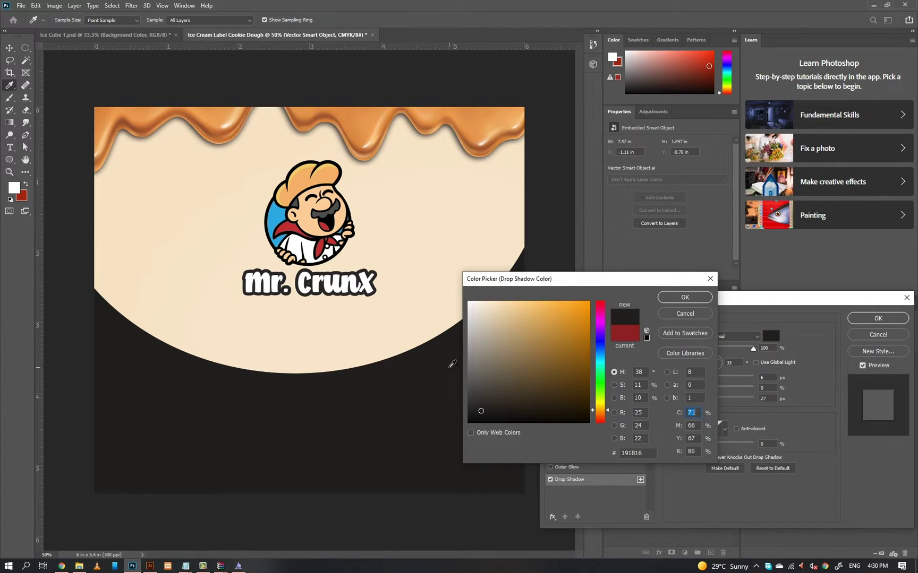
click(360, 143)
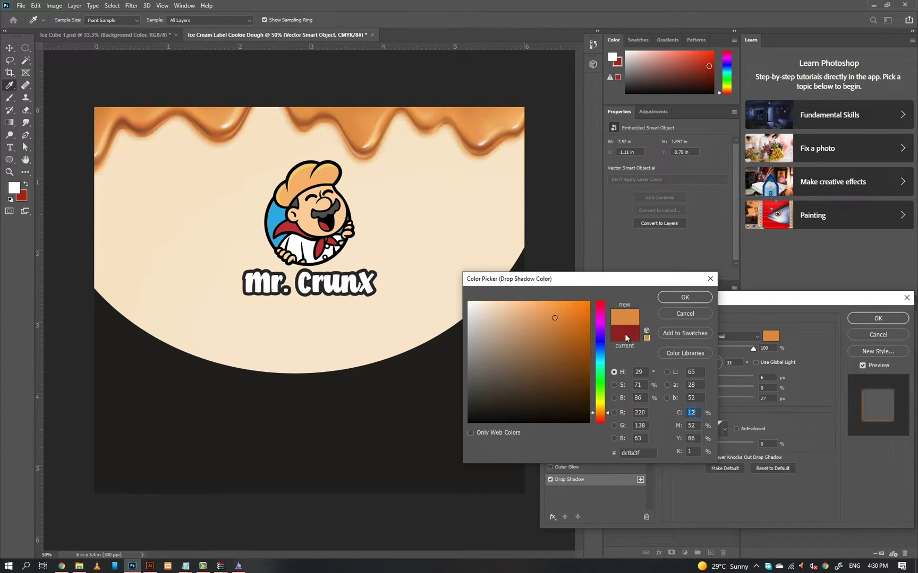
click(565, 339)
click(685, 297)
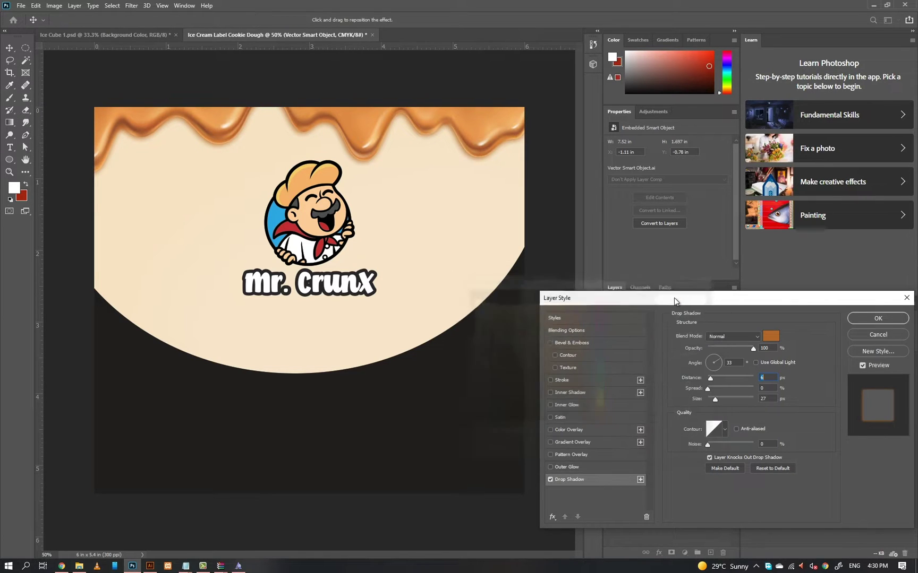
Step: Add an inner glow to the caramel drip with 100% opacity and a size of 16 px
click(575, 404)
drag(731, 348, 766, 346)
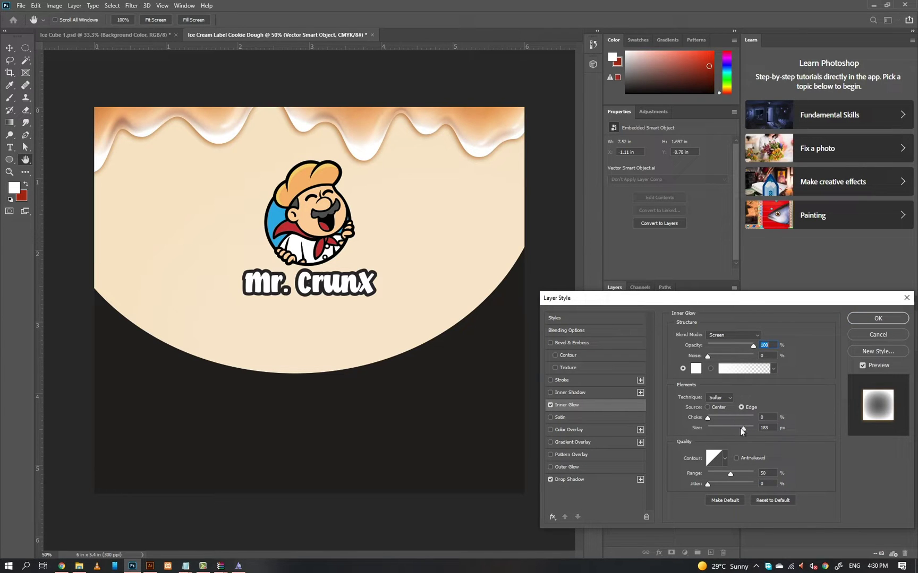
drag(740, 428, 715, 431)
Step: Set the inner glow color to a dark brown based on a tone sampled from the caramel drip
click(695, 369)
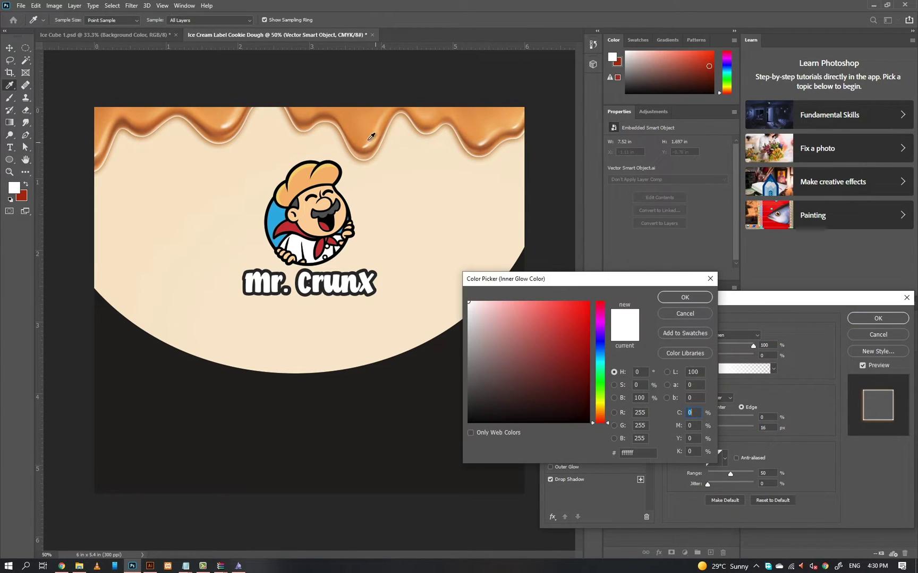
click(355, 127)
click(364, 147)
click(364, 148)
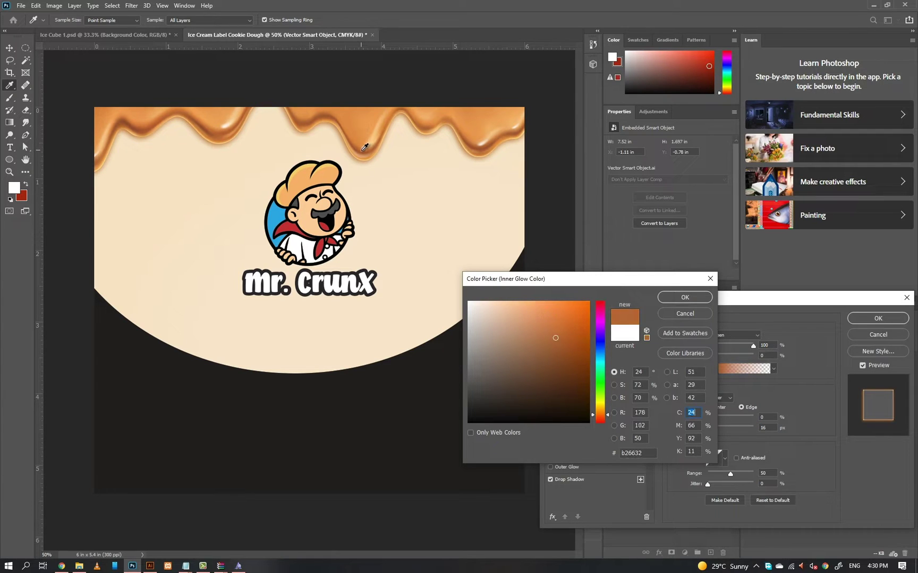
click(363, 149)
click(352, 156)
click(360, 149)
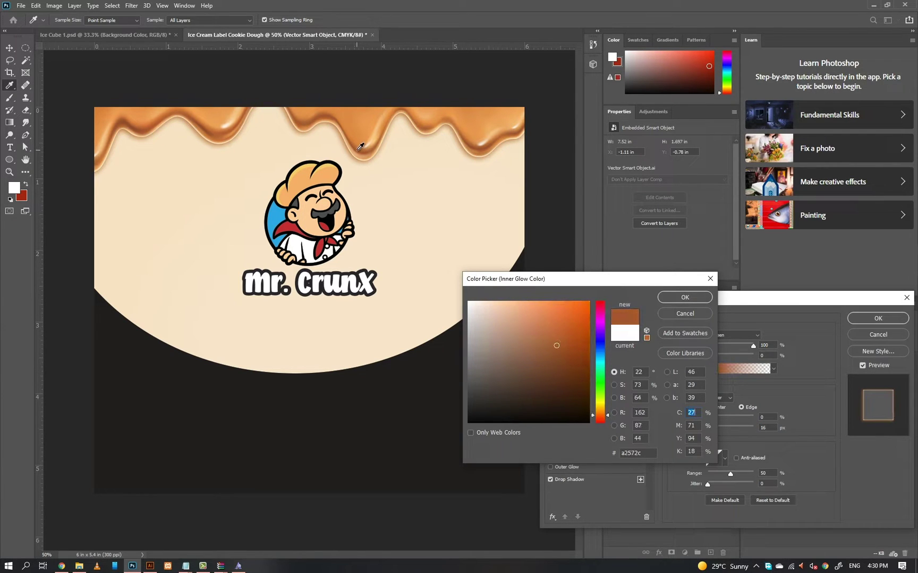
drag(557, 349, 577, 367)
click(684, 298)
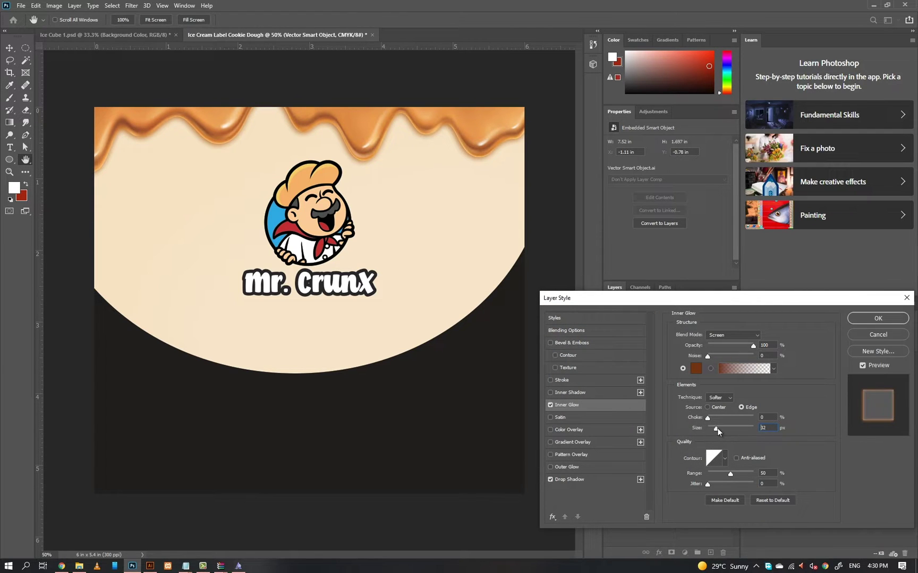
Step: Set the inner glow's size to 16 px and its blend mode to Normal
drag(717, 428, 715, 425)
click(723, 335)
click(717, 334)
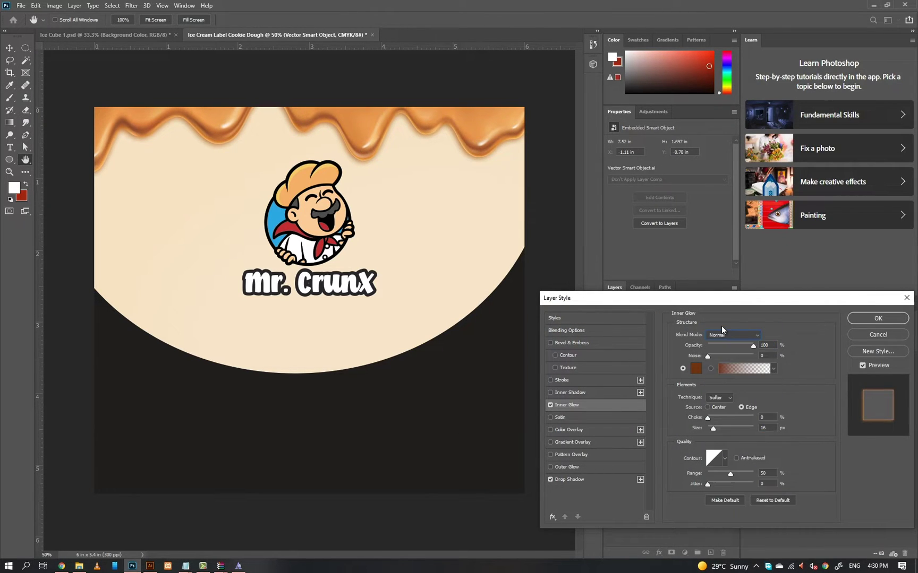
Step: Change the inner glow color to light caramel (ce8c5a), sampled from the drip, and apply the layer style
click(700, 368)
click(365, 149)
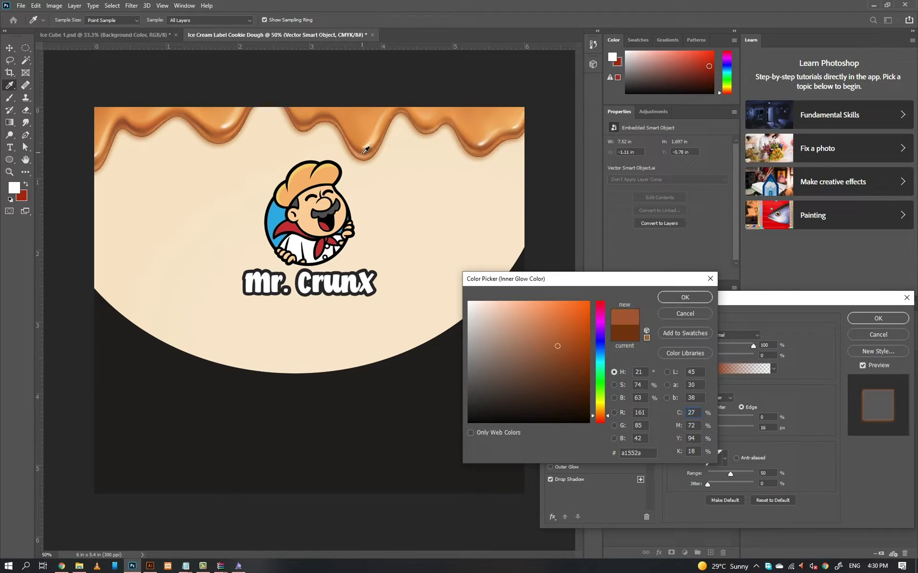
click(365, 151)
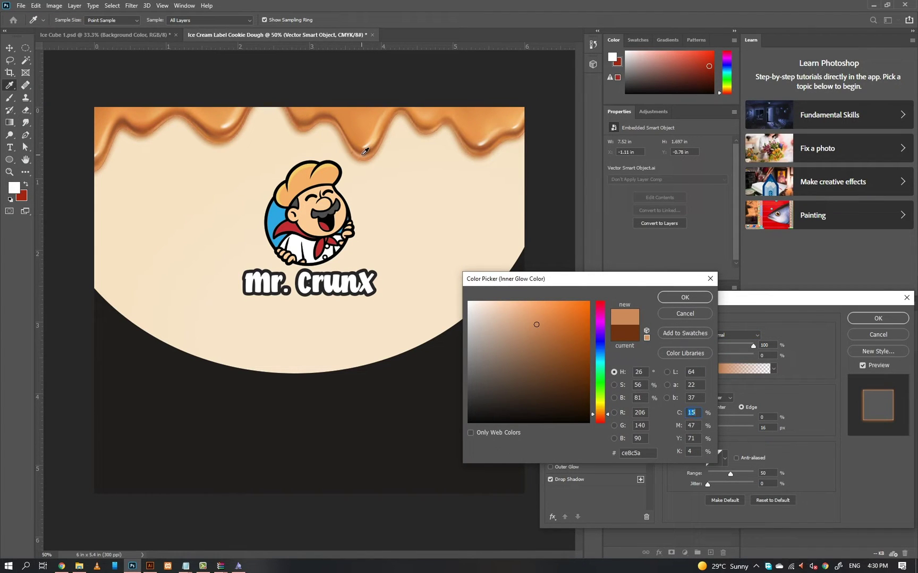
click(661, 298)
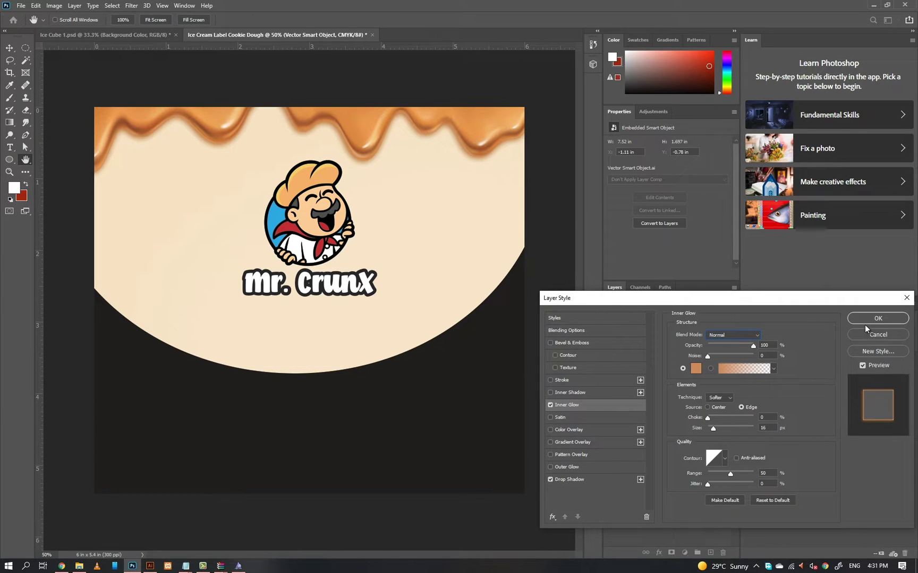
click(866, 322)
Step: Shift the mascot logo slightly down to Y 0.79 in
click(322, 244)
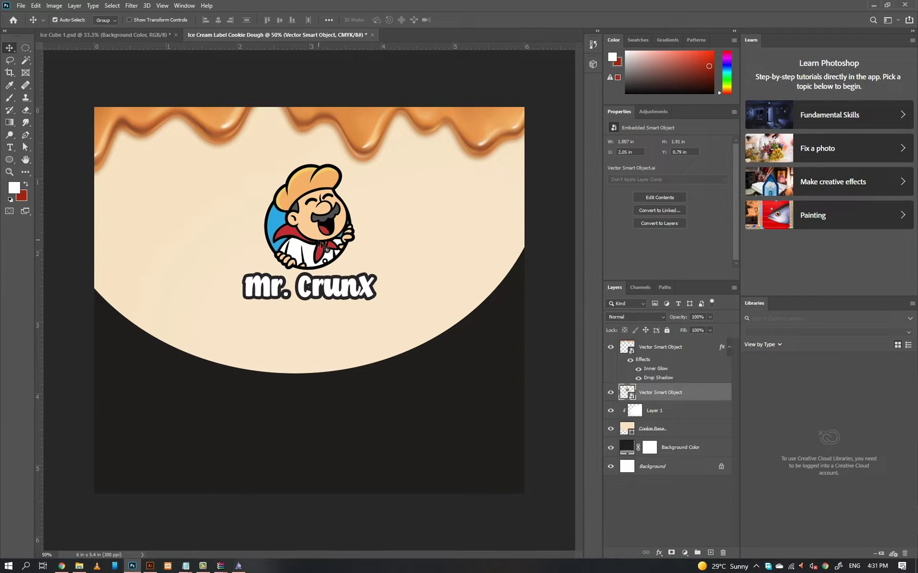
Step: Switch to the Freepik page in Chrome and search its resources for "cookie"
click(62, 565)
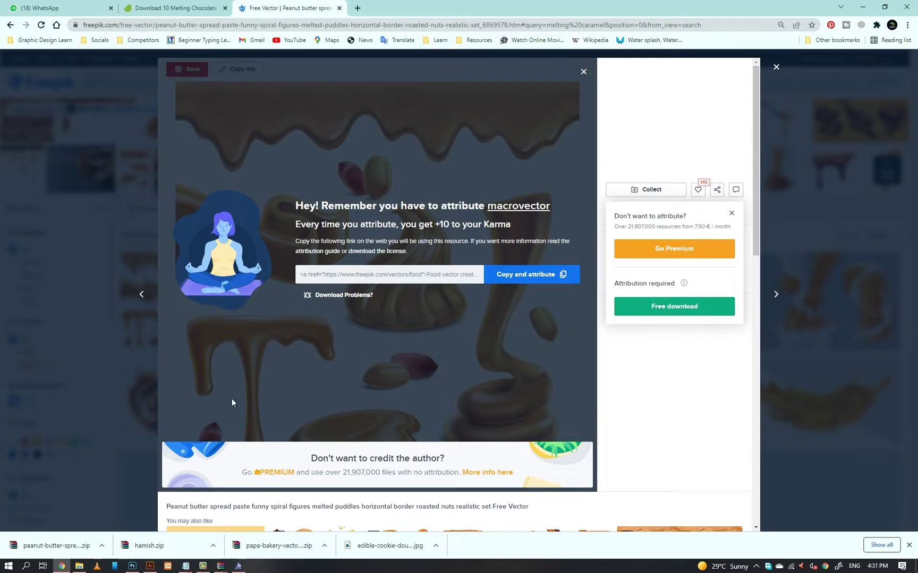
click(133, 160)
triple_click(358, 82)
text(cookie)
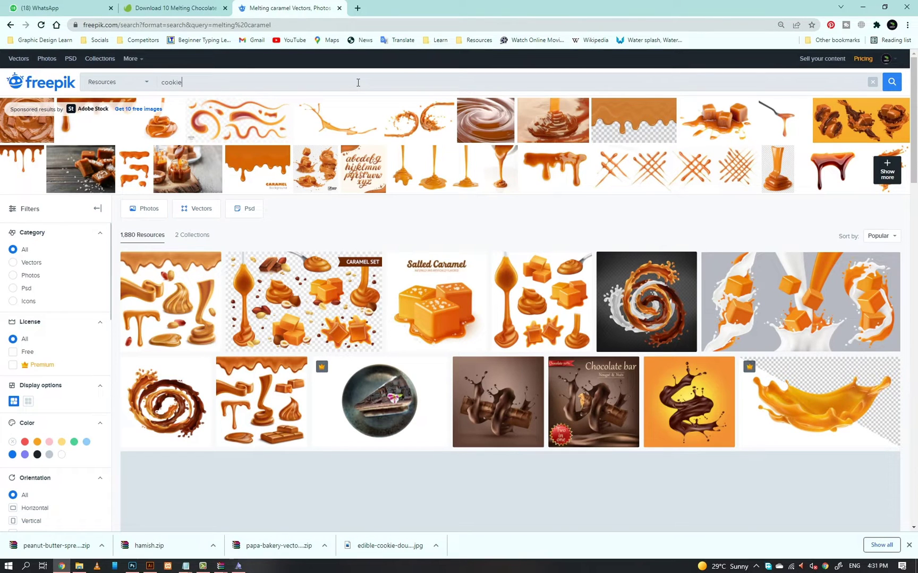
key(Return)
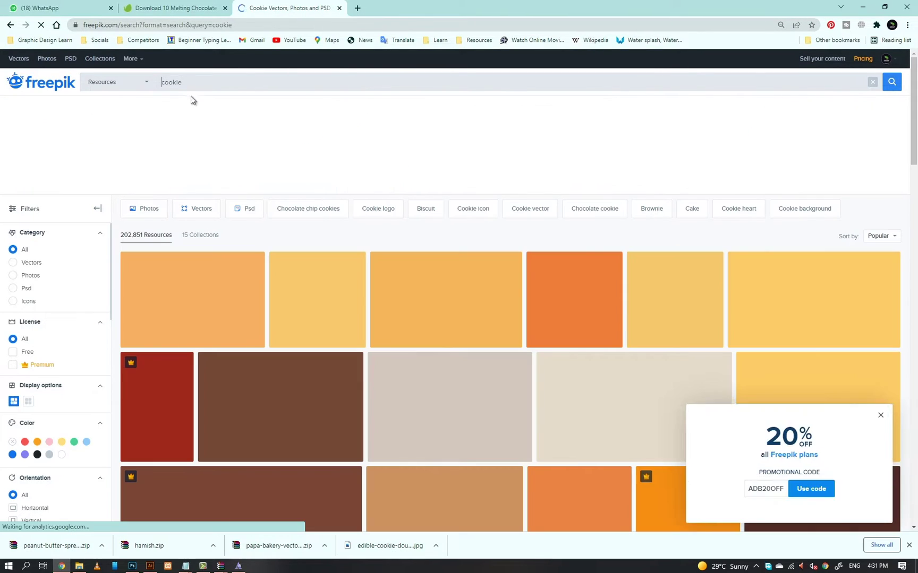
Step: Open the free photo of a single chocolate chip cookie on a white background and download it without a premium plan
scroll(352, 191, down, 3)
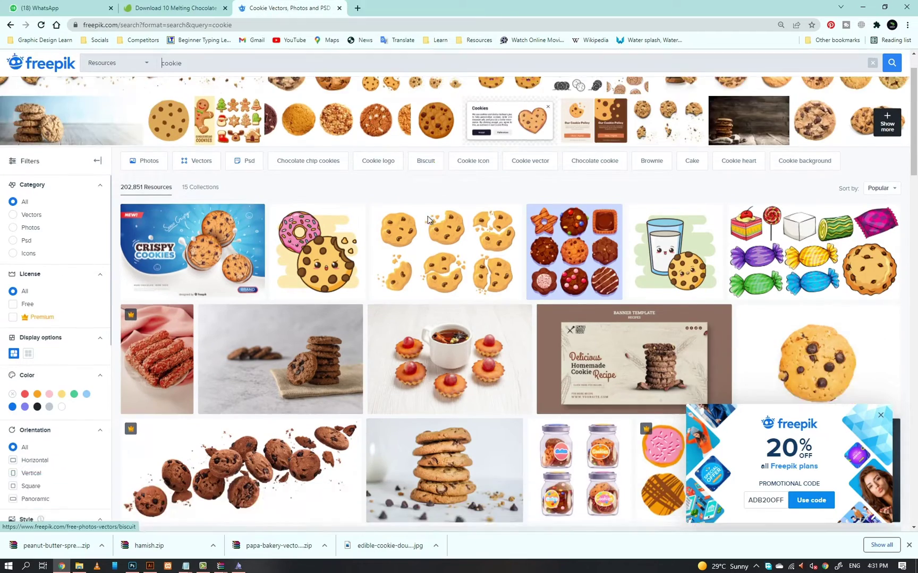
click(815, 265)
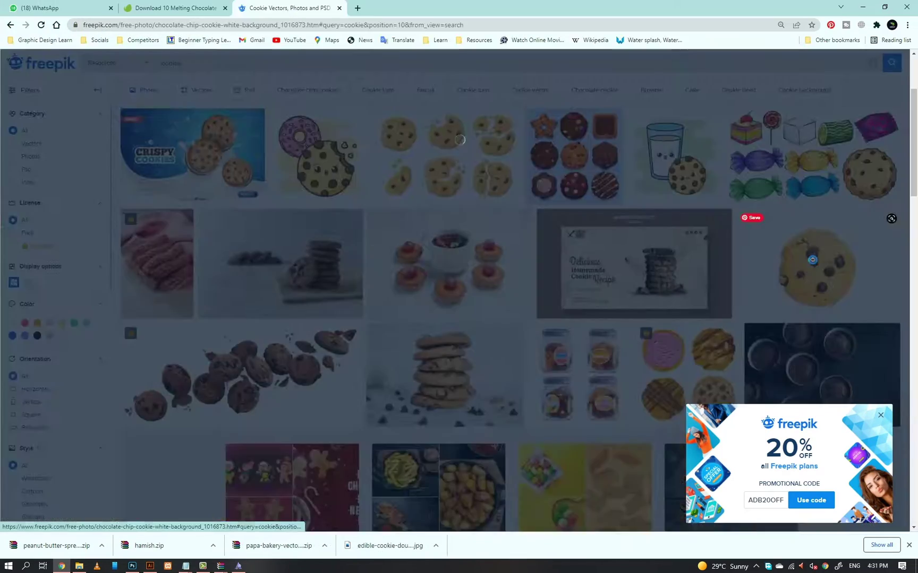
click(670, 211)
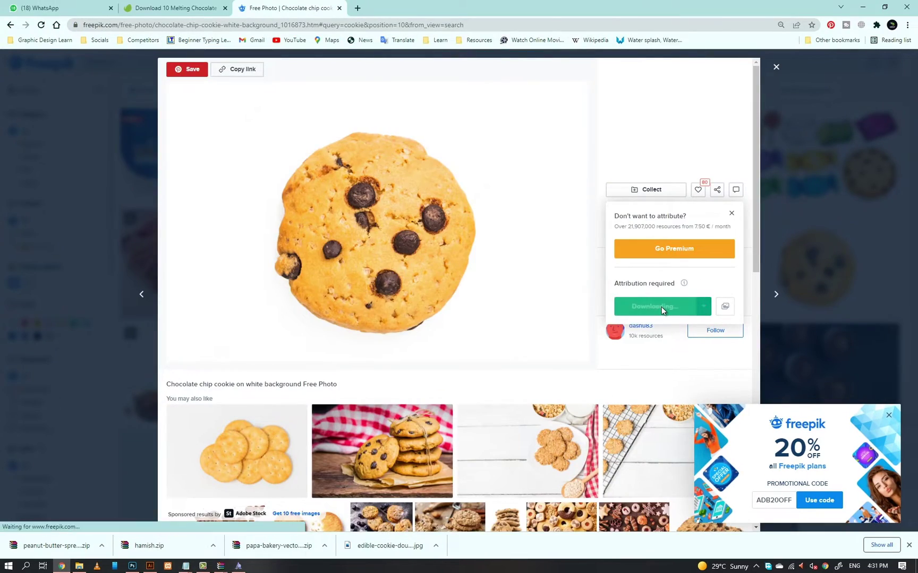
click(657, 307)
Step: Place the downloaded chocolate-chip-cookie image in the Photoshop label, position it over the artwork and scale it to 30.56%
drag(53, 546, 288, 376)
key(Return)
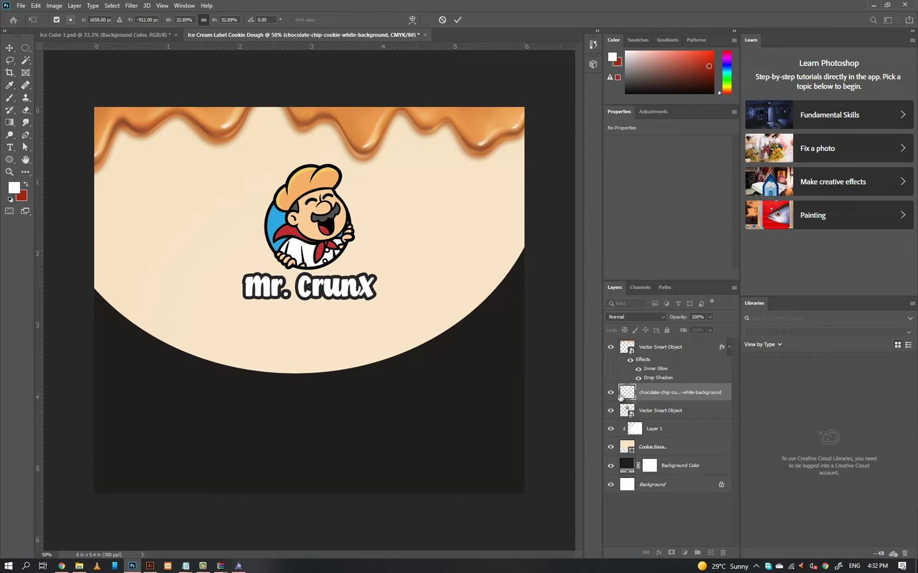
scroll(382, 353, down, 8)
drag(408, 128, 328, 304)
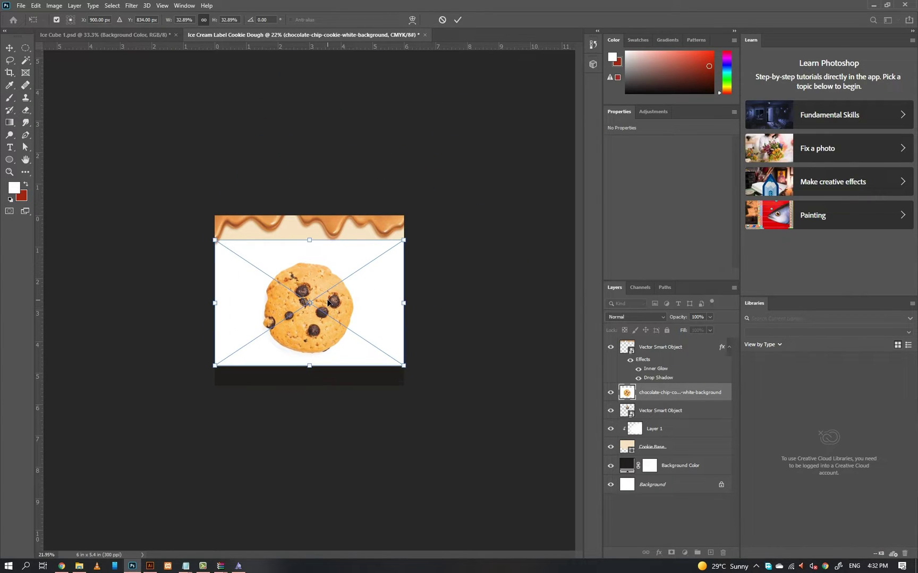
scroll(399, 307, up, 1)
drag(417, 302, 409, 302)
key(Return)
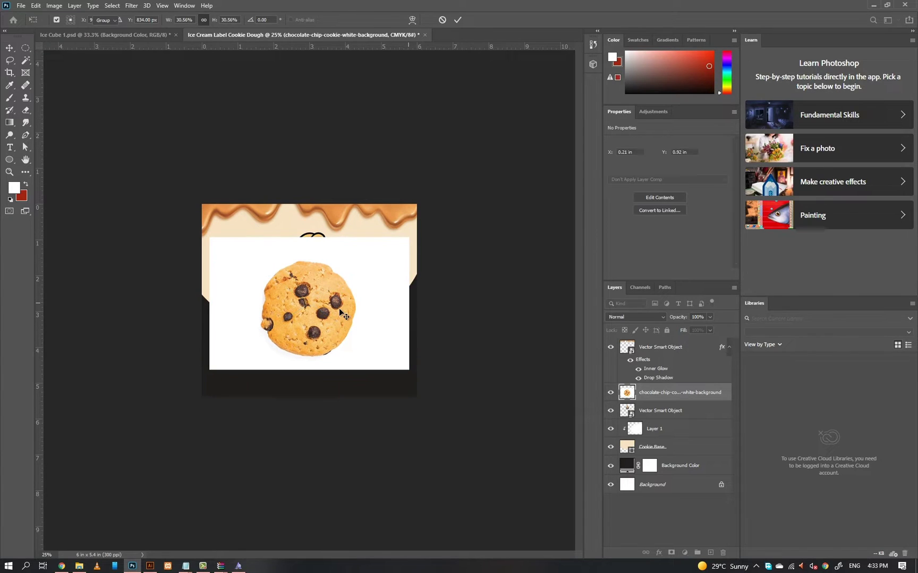
Step: Select the cookie photo's white background with the Magic Wand and mask it out by adding and inverting a layer mask
key(ctrl+0)
key(w)
click(460, 251)
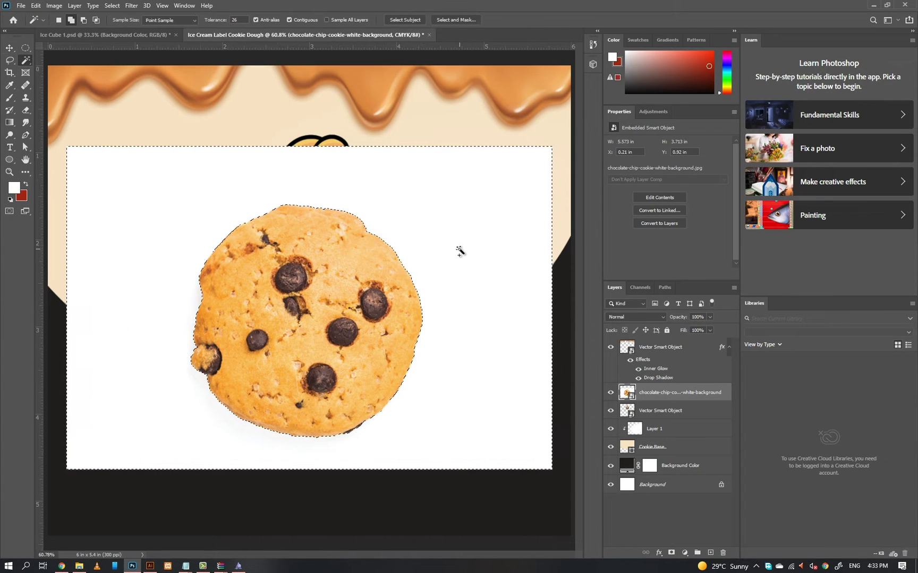
click(670, 552)
key(v)
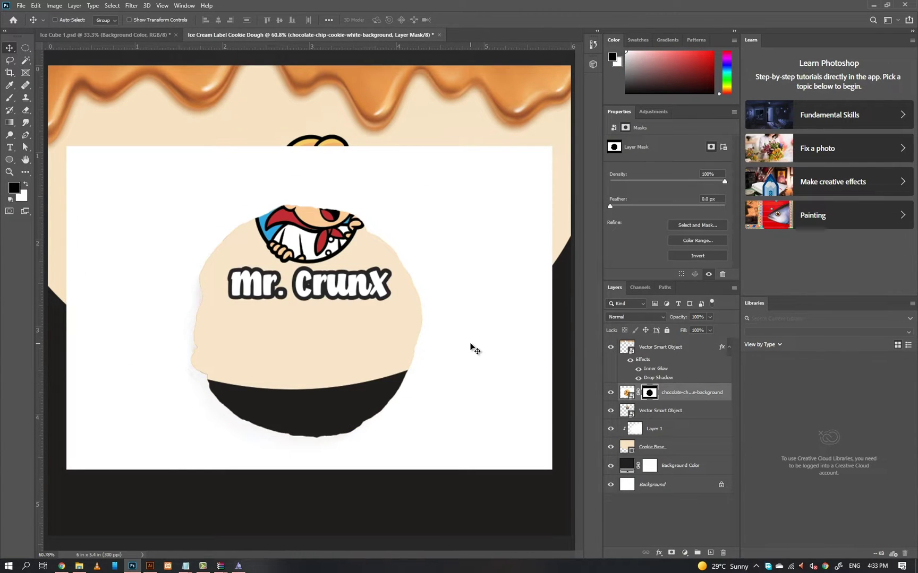
key(ctrl+i)
drag(374, 316, 382, 204)
key(ctrl+t)
key(Escape)
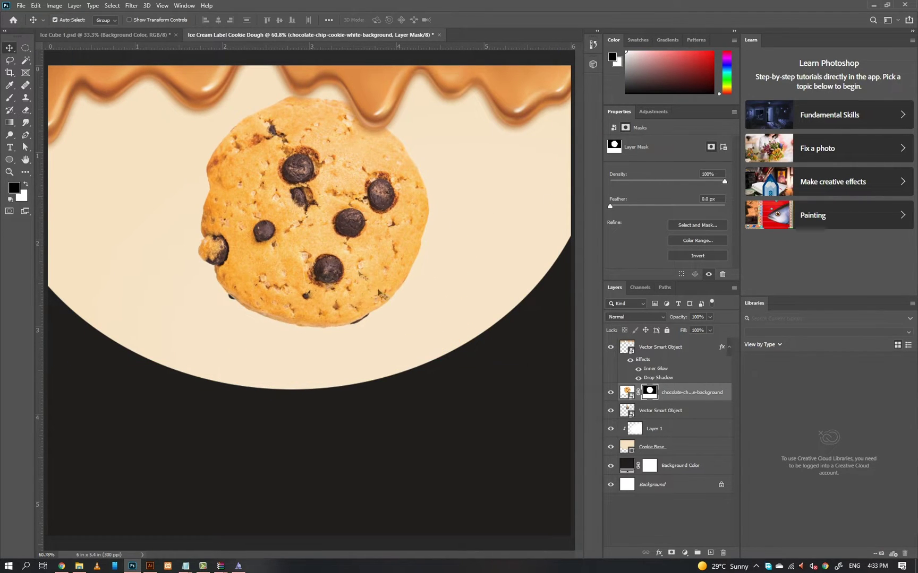
key(ctrl+z)
key(ctrl+z)
Step: Rasterize the cookie layer, apply its layer mask permanently and move the cookie off the mascot logo
right_click(700, 396)
click(733, 323)
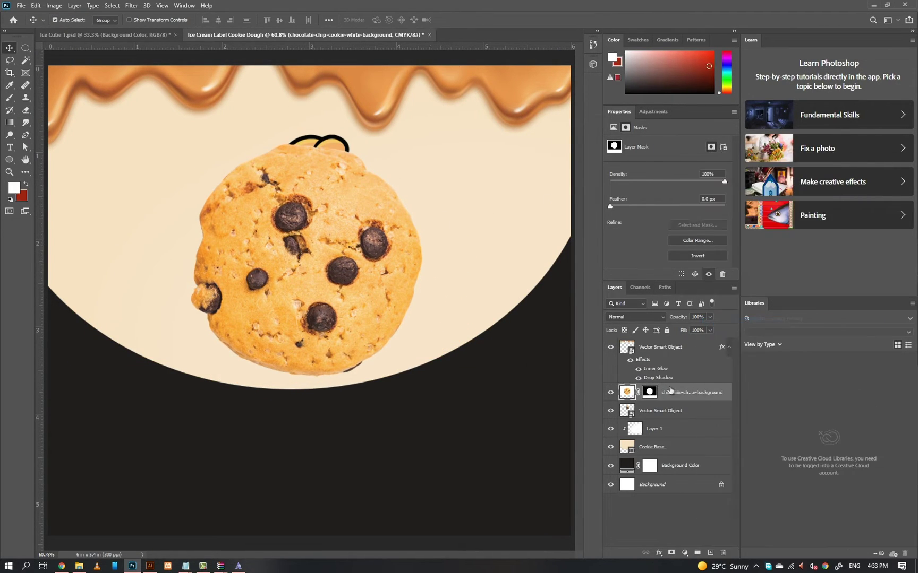
right_click(649, 392)
click(696, 416)
drag(387, 271, 489, 377)
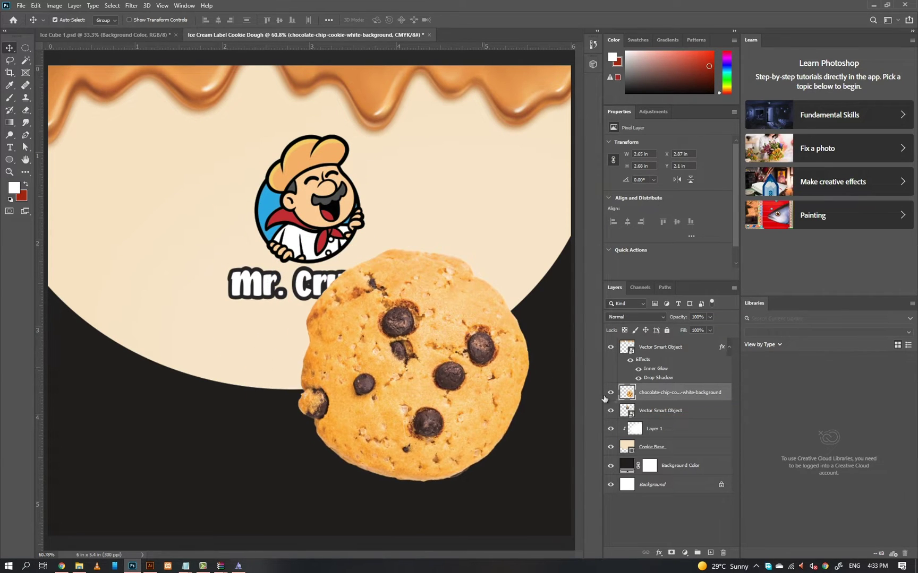
Step: Convert the cookie to a smart object, scale it to about 1.21 in wide and place it over the mascot
right_click(636, 393)
click(703, 289)
key(ctrl+t)
drag(299, 250, 360, 311)
drag(415, 374, 311, 214)
key(Return)
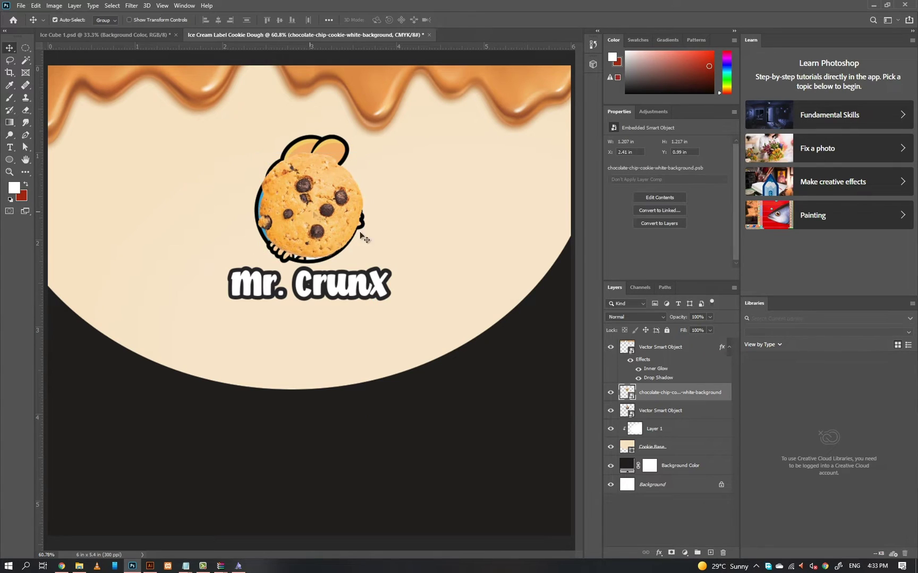
Step: Reorder the cookie layer beneath the mascot layer and rename the mascot layer "logo"
drag(663, 399, 662, 417)
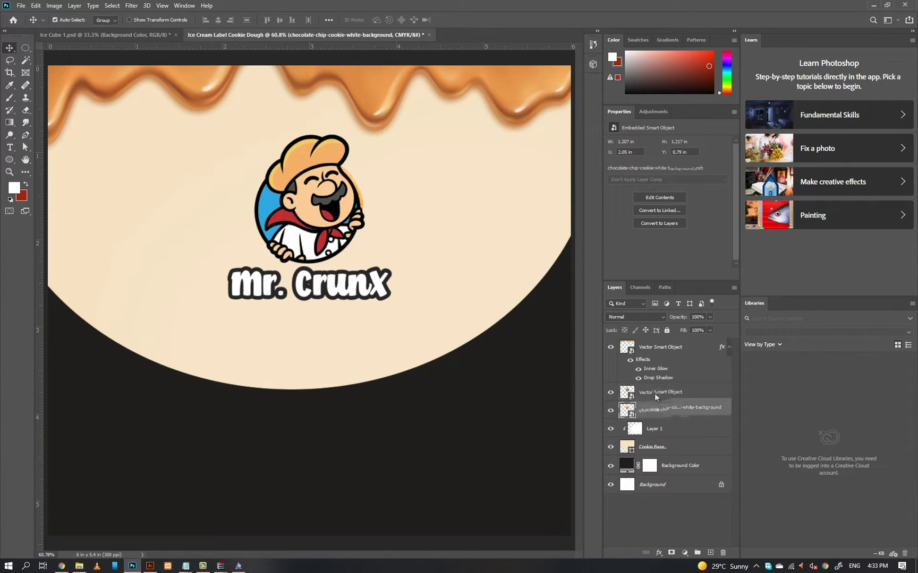
double_click(656, 393)
key(ctrl+t)
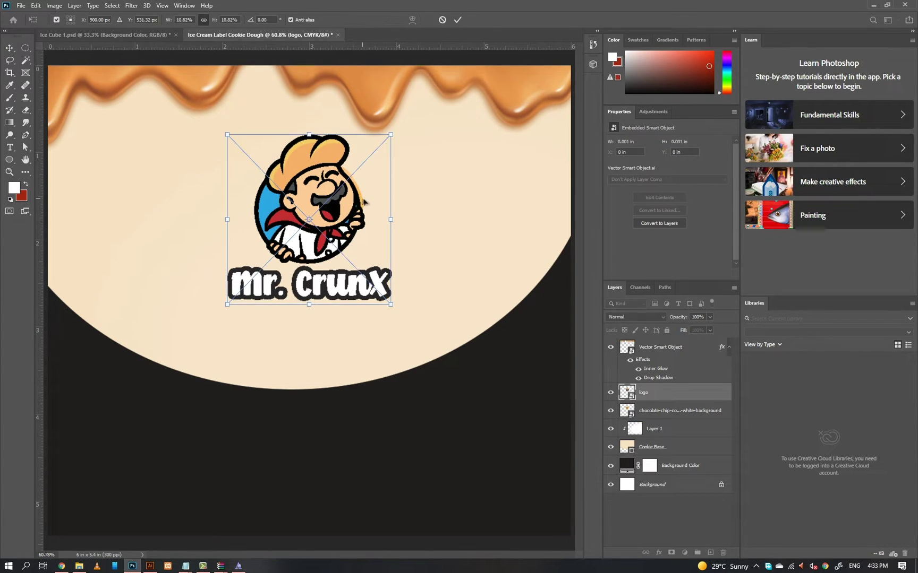
key(Escape)
Step: Enlarge the cookie to about 1.65 in wide and place it half off the label's left edge at X -0.82, Y 2.05 in
click(643, 413)
key(ctrl+t)
drag(366, 204, 112, 291)
key(Return)
key(ctrl+minus)
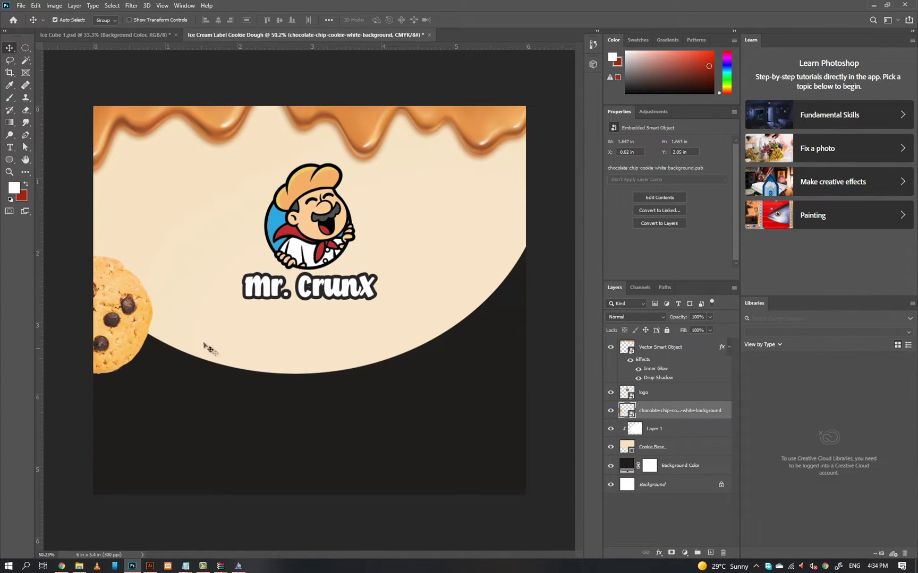
Step: Duplicate the cookie into the label's lower-right corner and scale the copy down to 41.38%, partly off the edge
alt+drag(208, 348, 560, 453)
drag(494, 436, 507, 419)
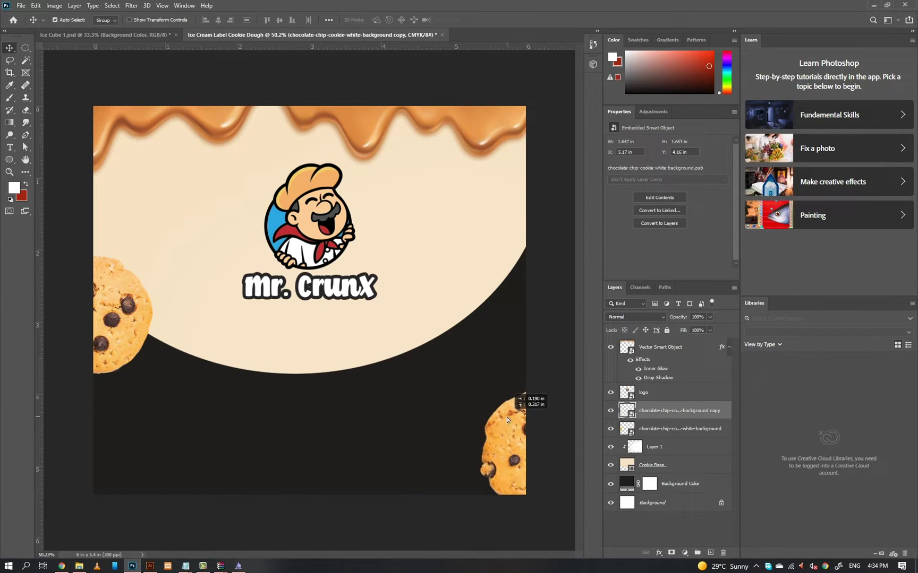
key(ctrl+t)
drag(468, 384, 486, 428)
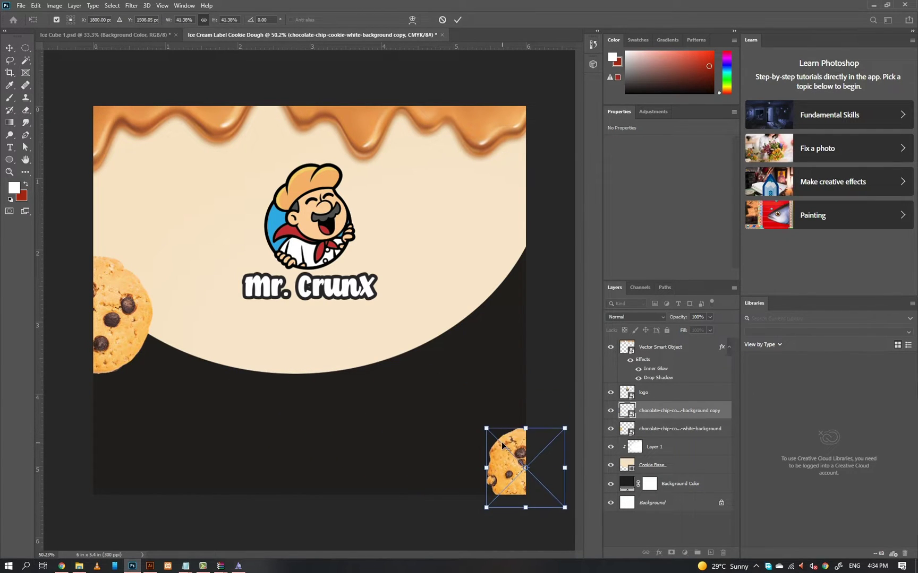
key(Return)
Step: Shift the caramel drip left to X -1.21 in and raise the left-edge cookie slightly
click(434, 226)
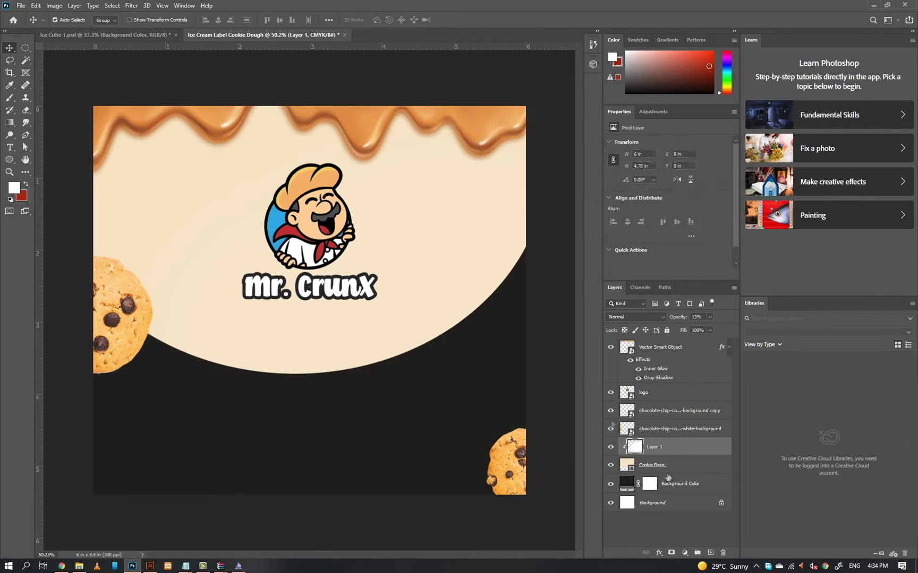
click(686, 468)
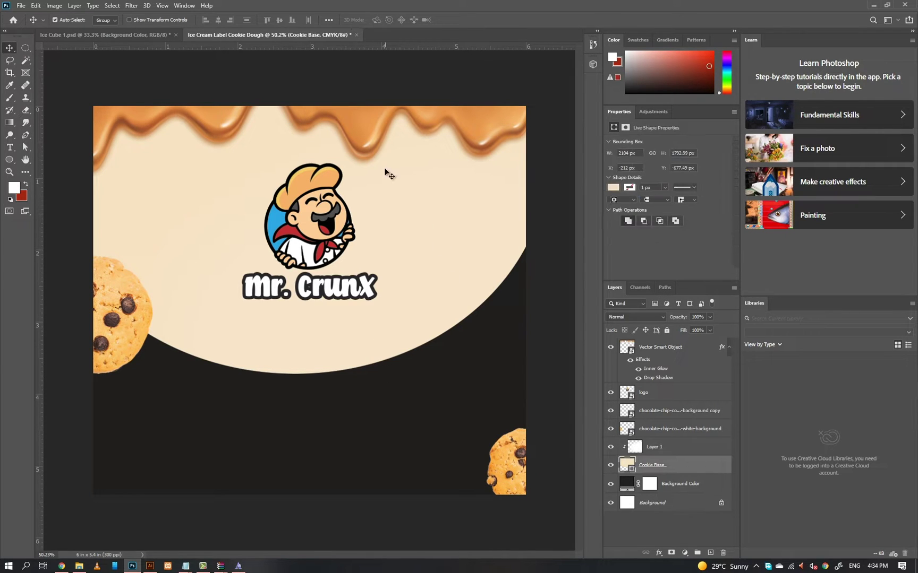
drag(363, 136, 355, 136)
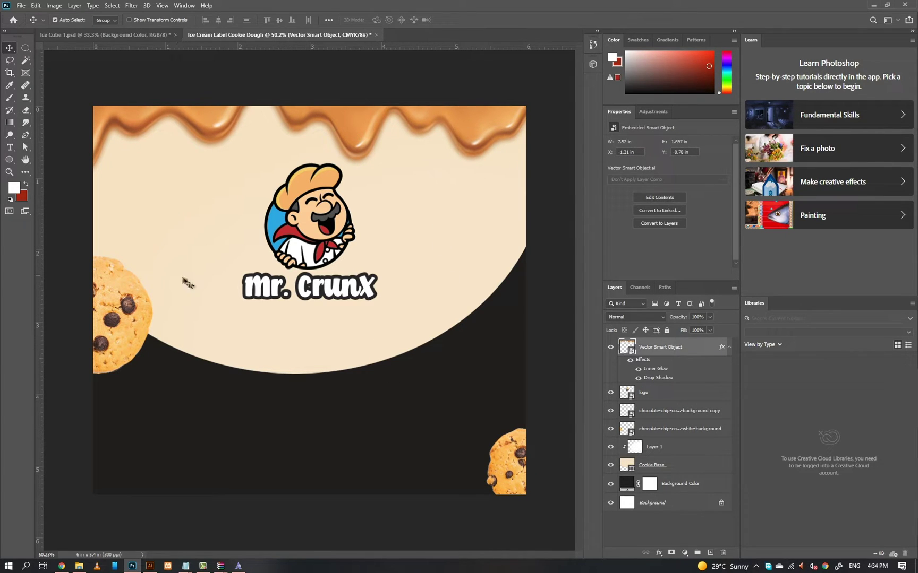
mouse_move(137, 303)
mouse_down()
mouse_move(133, 276)
mouse_move(131, 291)
mouse_up()
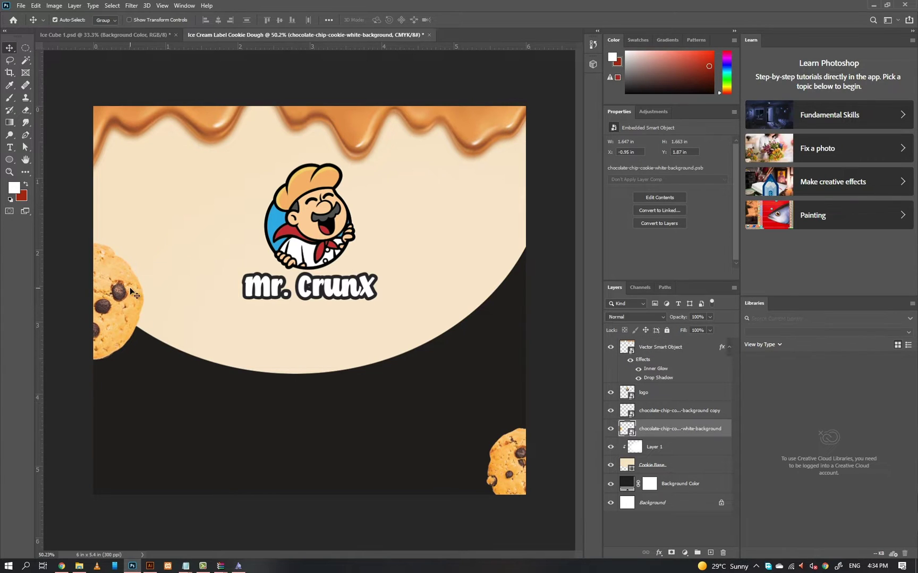
drag(110, 327, 120, 327)
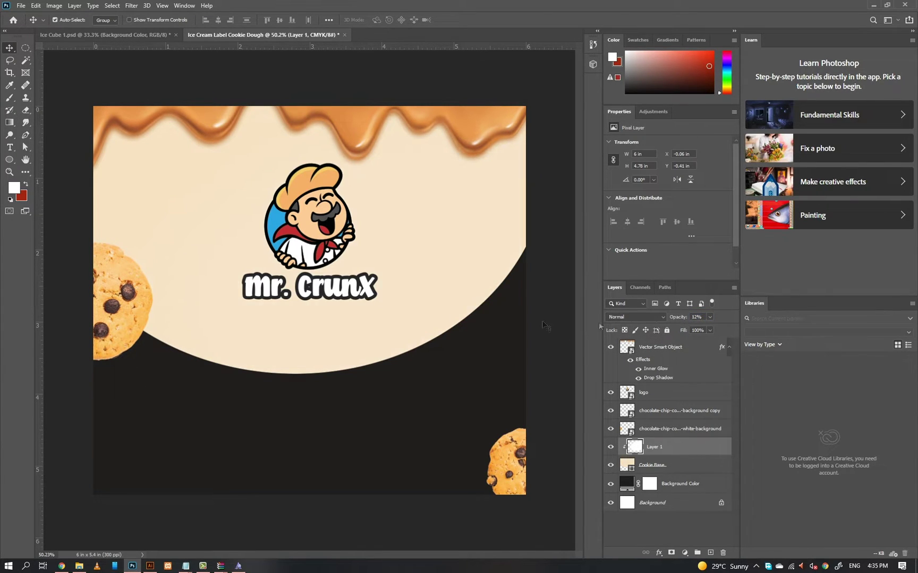
Step: Free-transform the Layer 1 highlight and adjust its placement over the cream base
key(ctrl+t)
drag(458, 267, 454, 356)
key(Return)
drag(309, 222, 323, 223)
Step: Switch back to Freepik in Chrome and search for "chocolate chip"
key(alt+Tab)
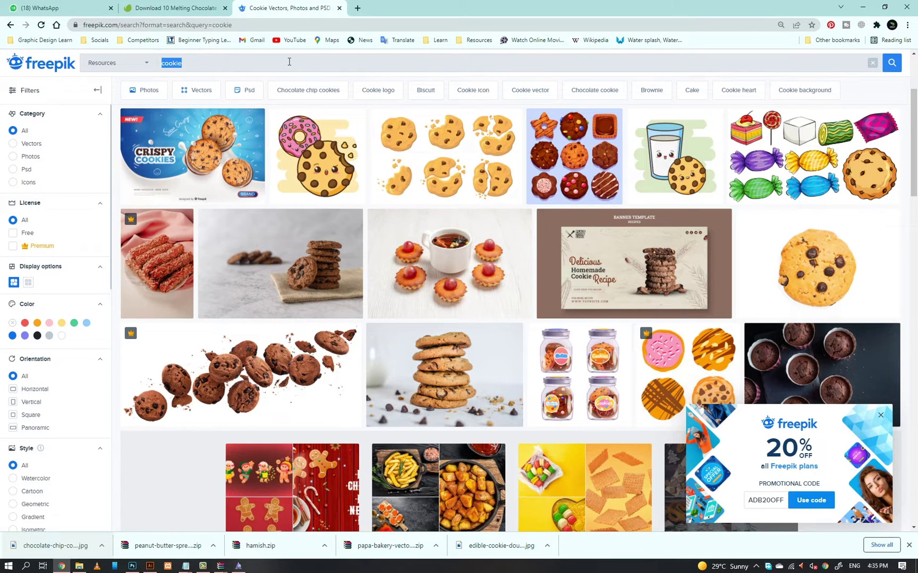
text(olate chip)
key(Return)
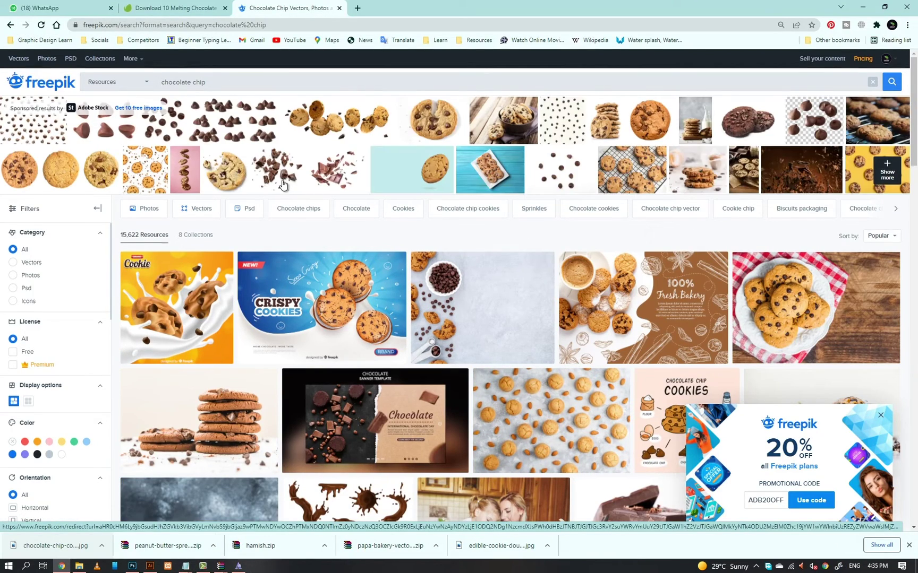
Step: Find the "Delicious cookies on table" photo with broken cookies and crumbs in the results and download it for free
scroll(282, 184, down, 7)
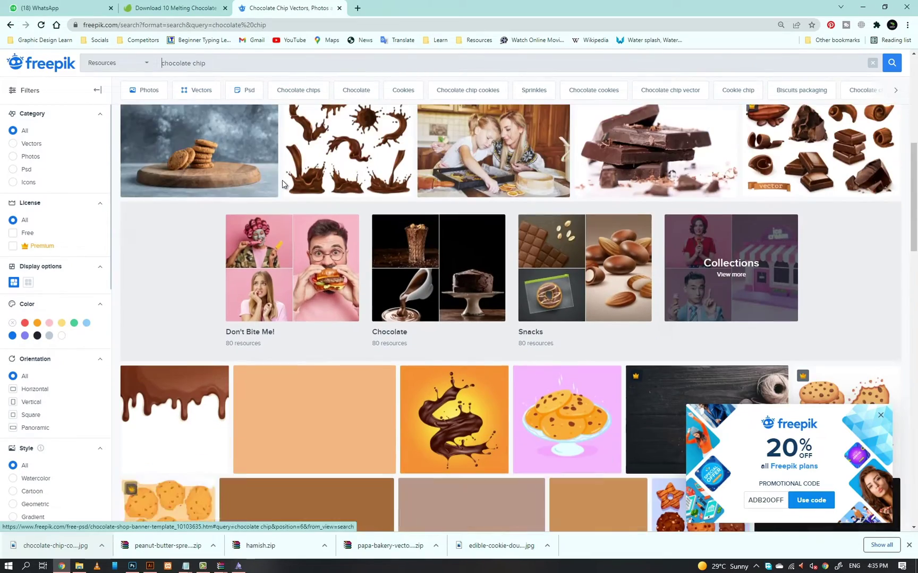
scroll(282, 184, down, 5)
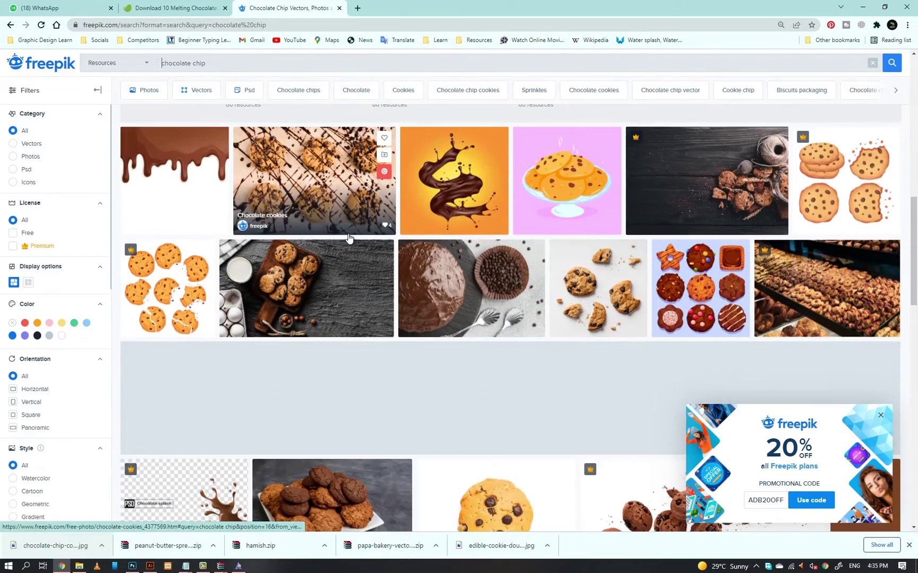
scroll(349, 238, down, 2)
click(606, 194)
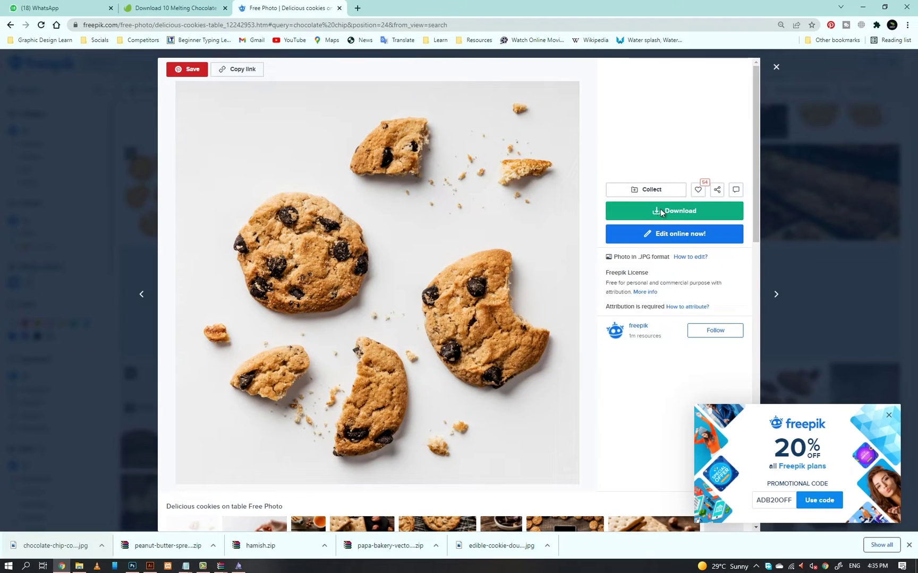
click(660, 211)
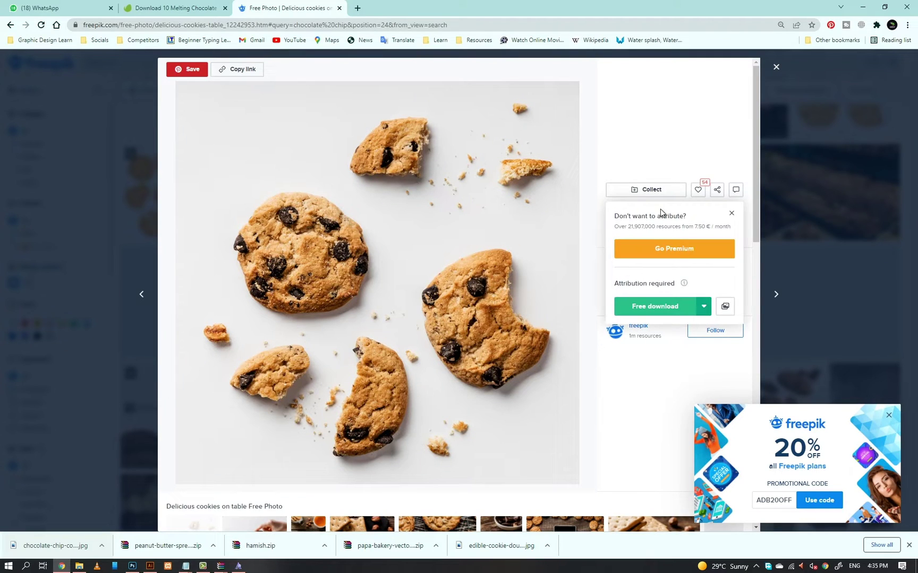
click(644, 305)
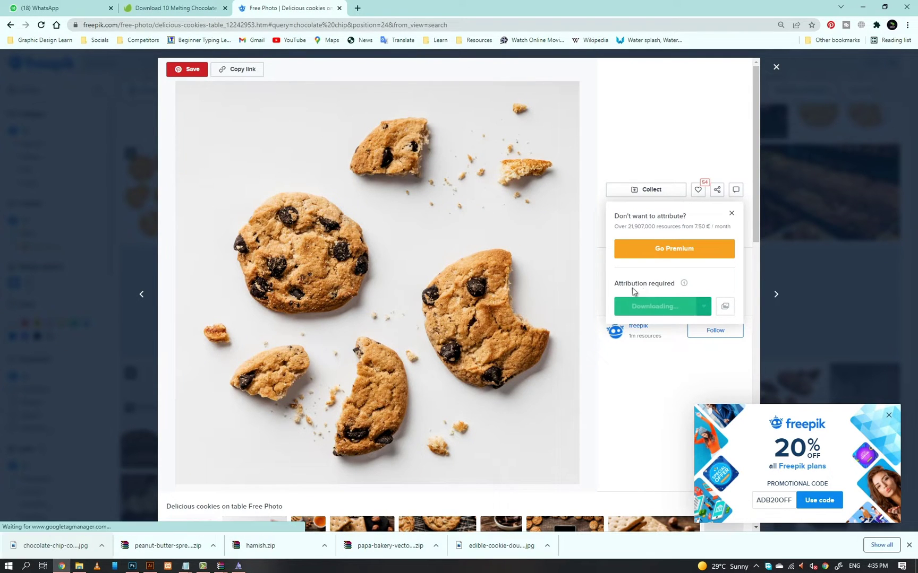
Step: Place the delicious-cookies-table photo in the Photoshop label and scale it to about 4.42 in square over the artwork
drag(144, 551, 332, 265)
mouse_move(329, 175)
mouse_down()
mouse_move(348, 130)
mouse_move(345, 90)
mouse_move(321, 158)
mouse_up()
drag(310, 98, 310, 131)
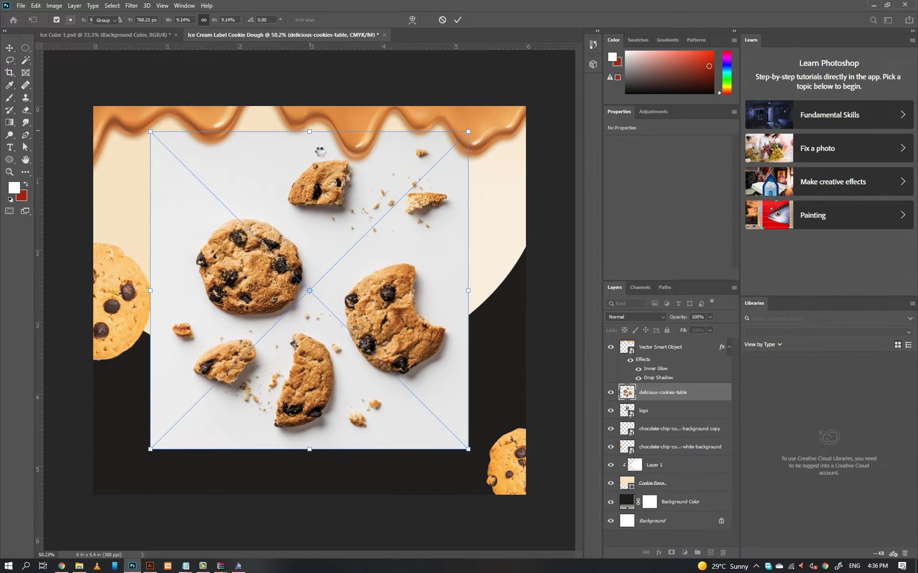
scroll(432, 300, up, 1)
Step: Select the white background around the cookies in the photo with the Magic Wand at tolerance 30
key(w)
click(444, 310)
scroll(444, 310, up, 1)
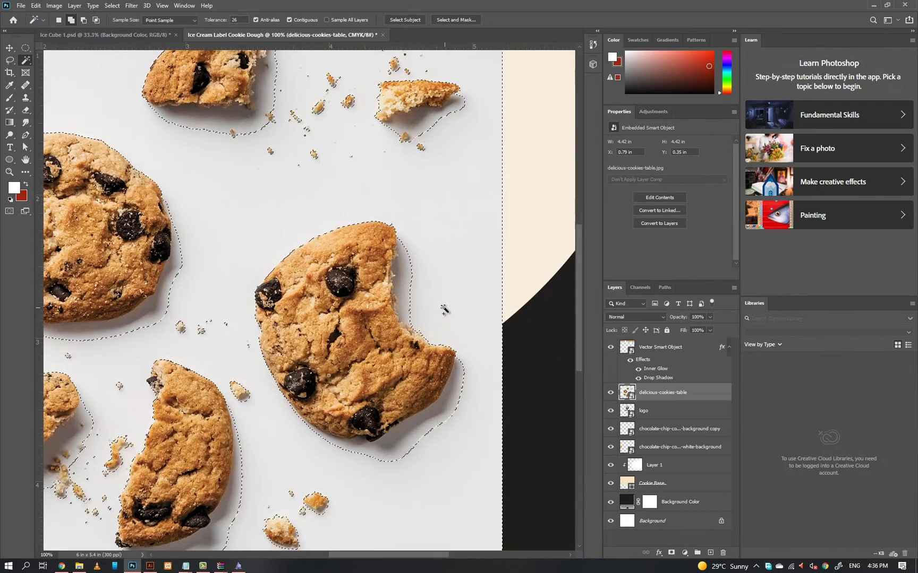
key(ctrl+d)
click(469, 296)
key(ctrl+d)
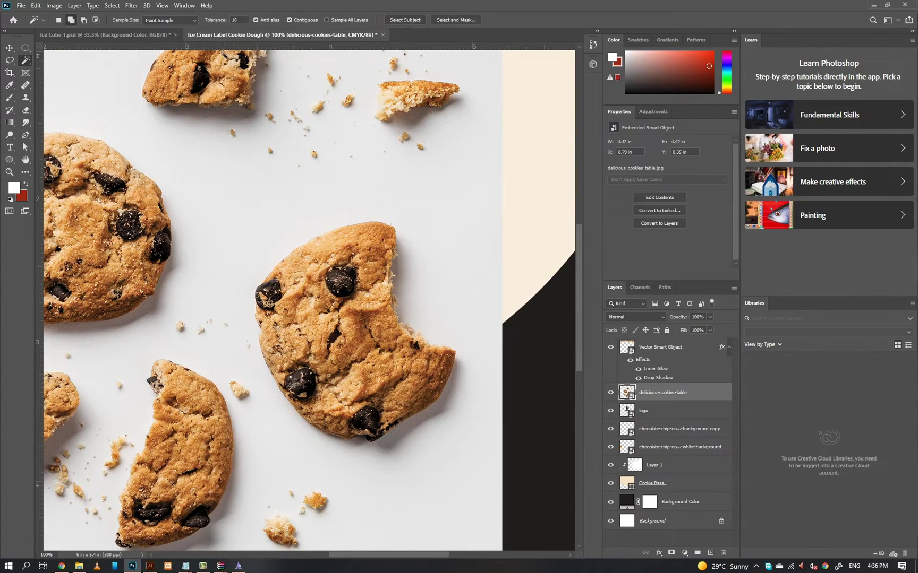
click(423, 265)
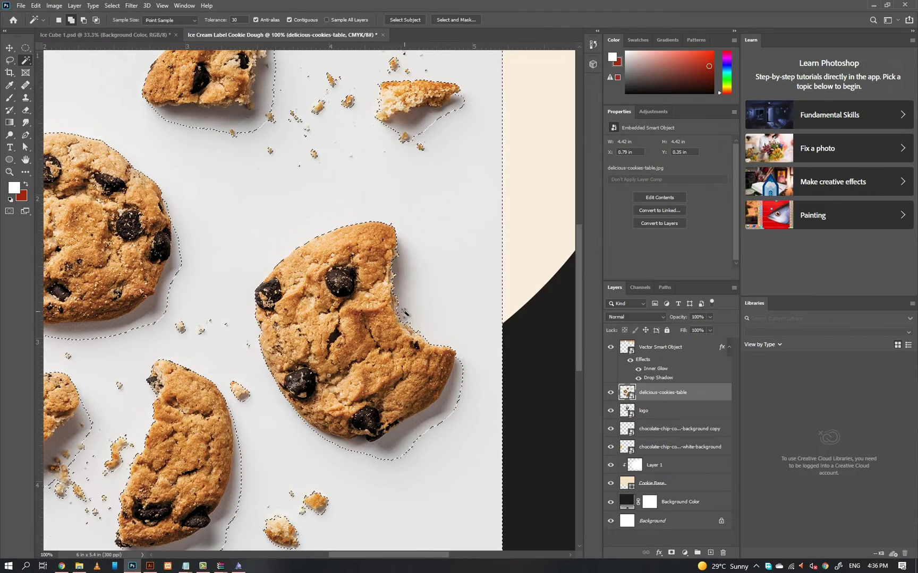
click(452, 403)
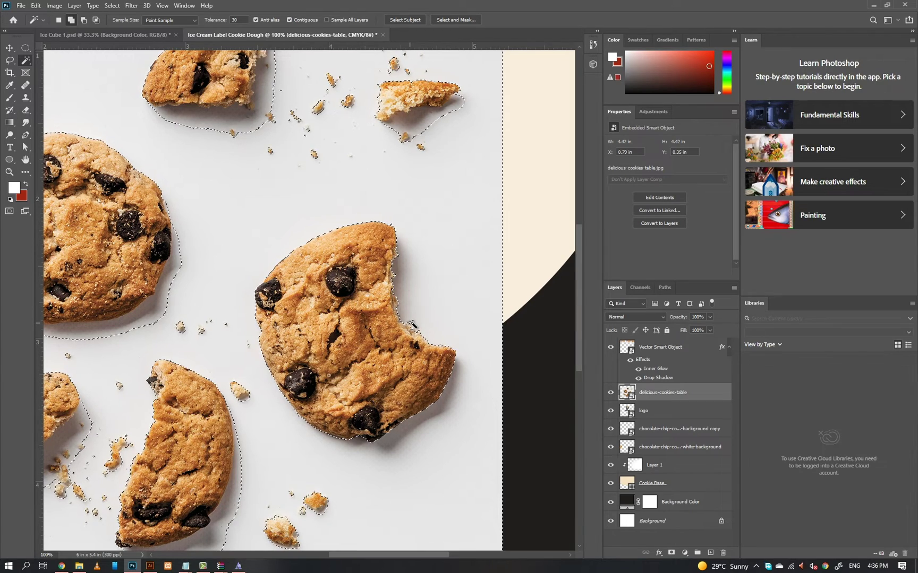
Step: Add a layer mask from the selection to delicious-cookies-table and invert it to keep only the cookies
click(670, 553)
right_click(650, 396)
key(Escape)
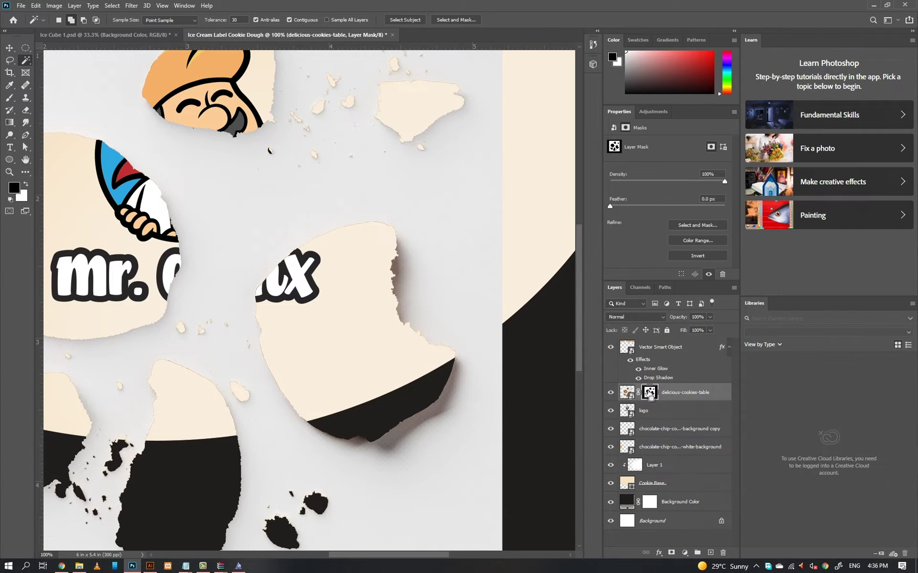
right_click(651, 397)
key(Escape)
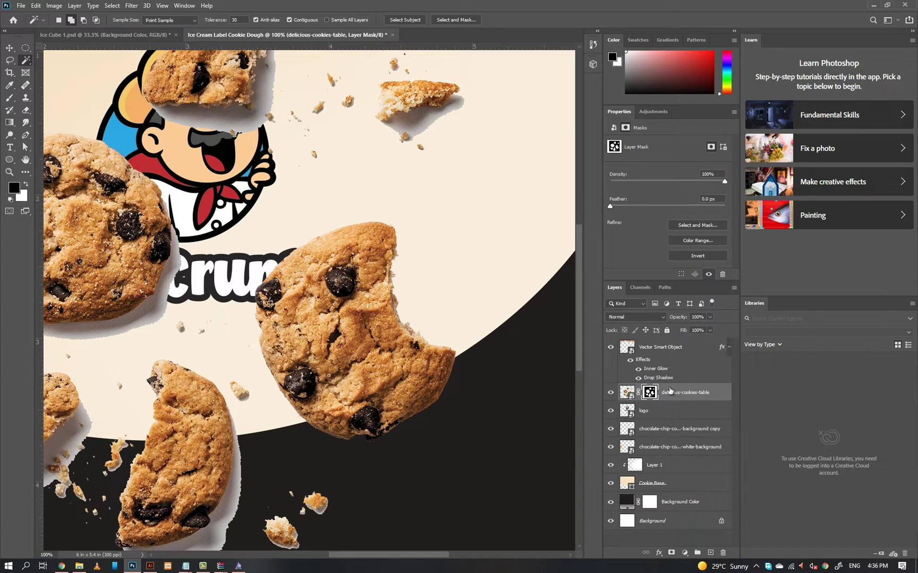
Step: Rasterize the delicious-cookies-table layer and apply its layer mask permanently
right_click(667, 393)
click(701, 322)
right_click(649, 396)
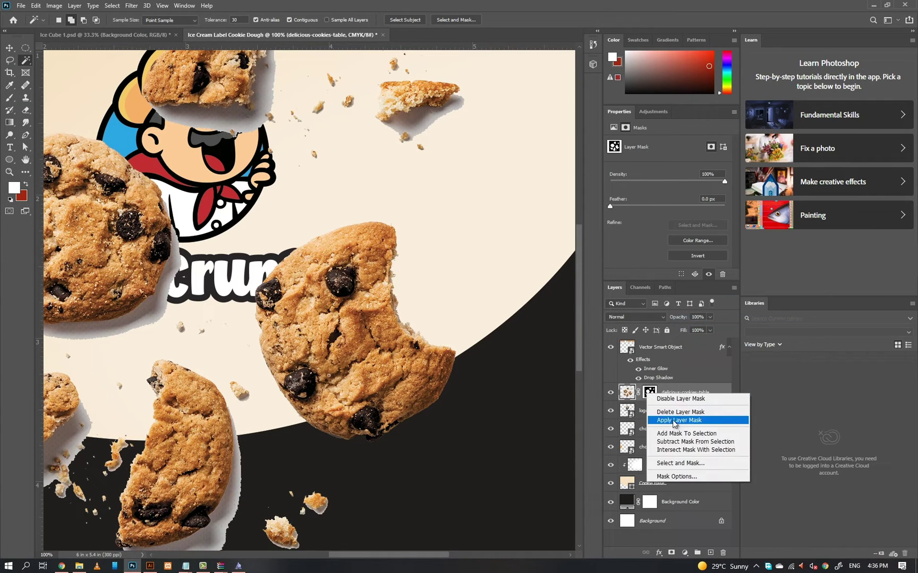
click(672, 418)
Step: Copy the large bitten cookie to its own layer using an elliptical selection and hide the delicious-cookies-table layer
click(25, 47)
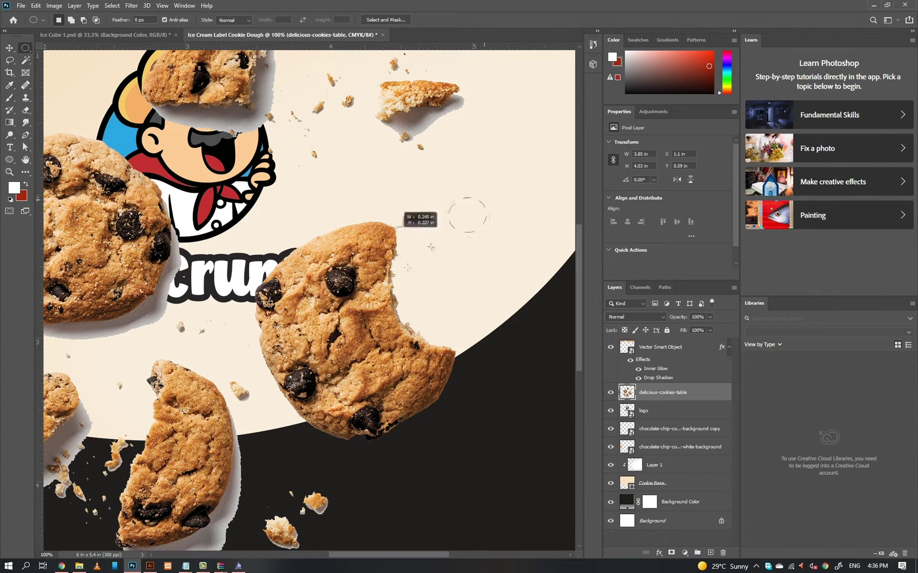
drag(305, 404, 306, 404)
click(234, 472)
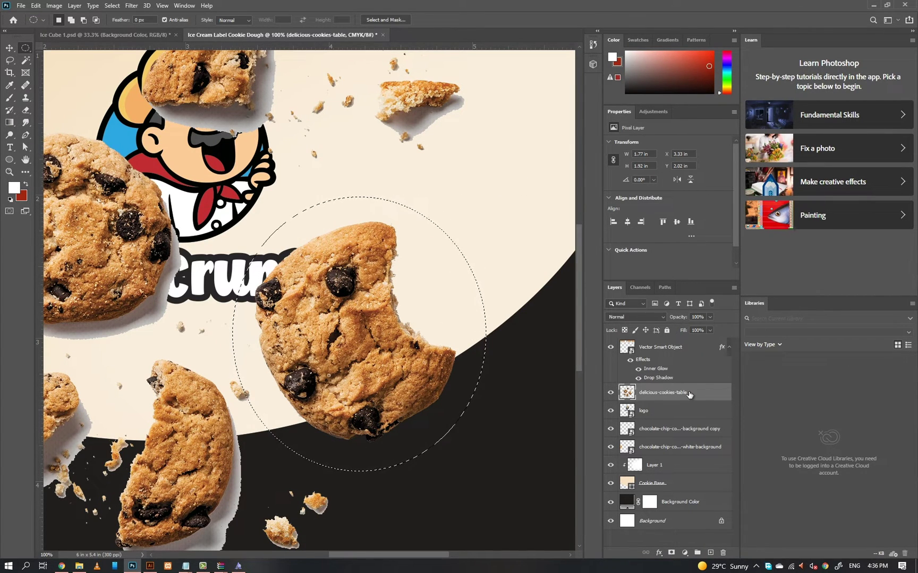
key(ctrl+j)
key(v)
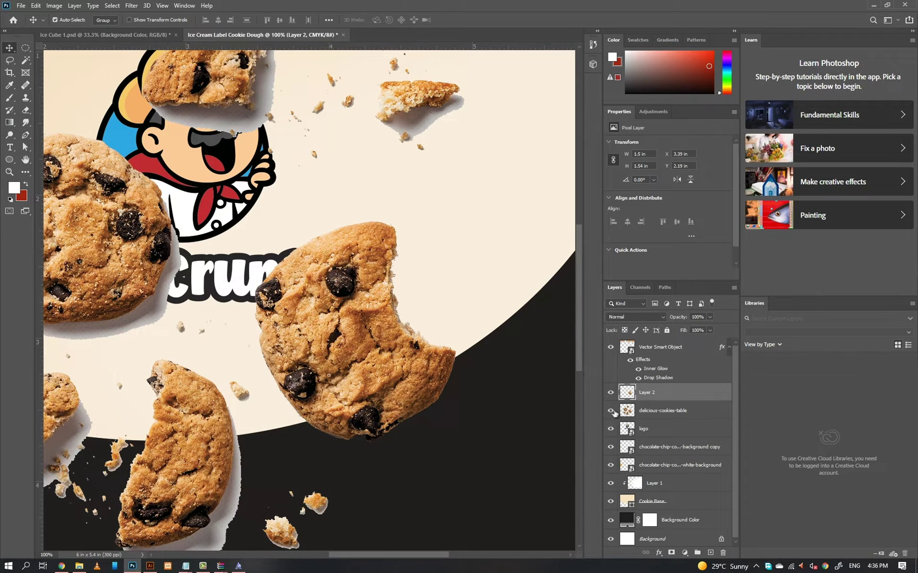
click(611, 411)
Step: Scale the bitten cookie to about 66%, rotate it and place it near the right edge of the cream curve
key(ctrl+0)
mouse_move(406, 368)
mouse_down()
mouse_move(445, 340)
mouse_move(377, 306)
mouse_up()
key(e)
key(v)
key(ctrl+t)
drag(496, 332, 522, 299)
drag(510, 377, 548, 291)
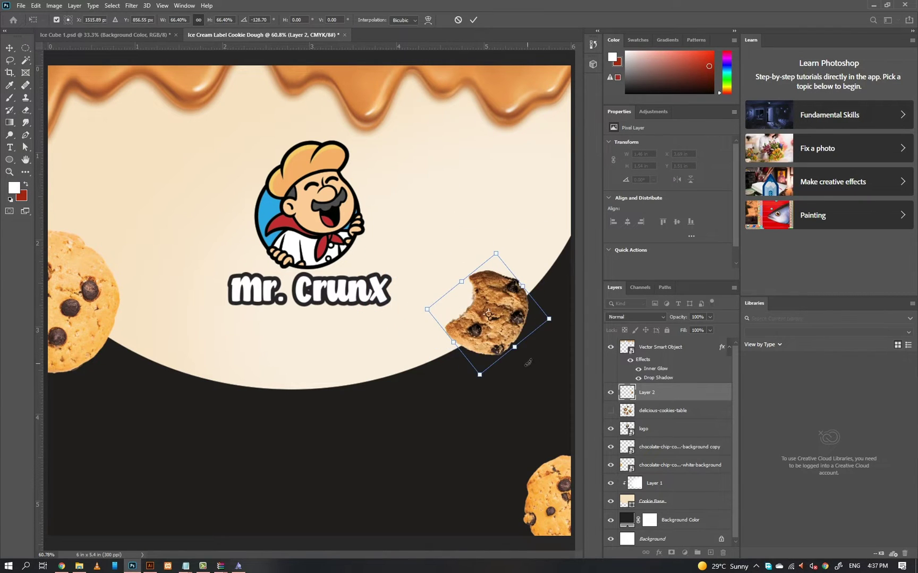
Step: Try the bitten cookie beside the mascot logo, rotated further and scaled to about 48%
drag(504, 340, 564, 235)
drag(508, 246, 441, 232)
drag(396, 211, 397, 190)
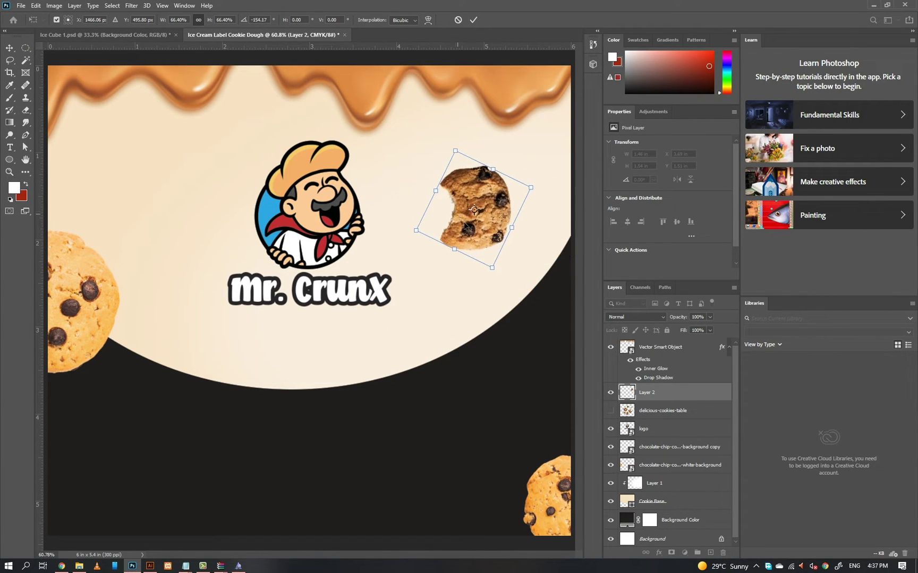
drag(469, 230, 392, 244)
drag(448, 204, 435, 207)
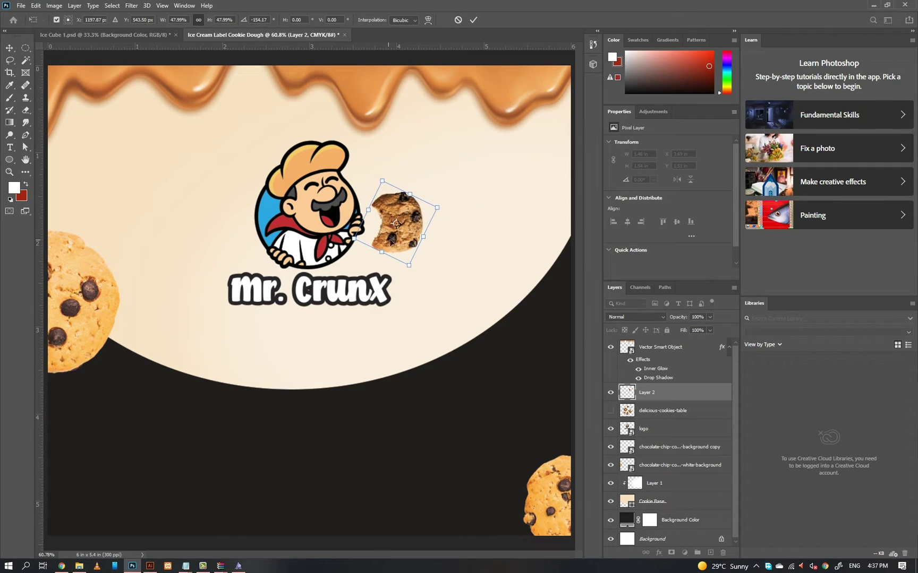
Step: Place the bitten cookie in the label's lower-right corner at about 1.3 in wide and delete the whole cookie there
drag(397, 252, 520, 455)
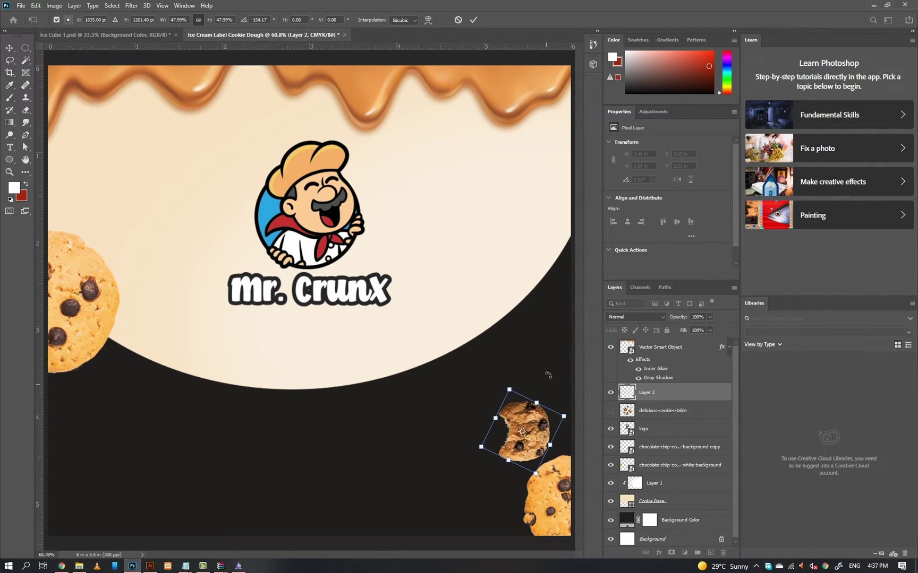
drag(548, 375, 550, 511)
key(Return)
click(550, 506)
key(Delete)
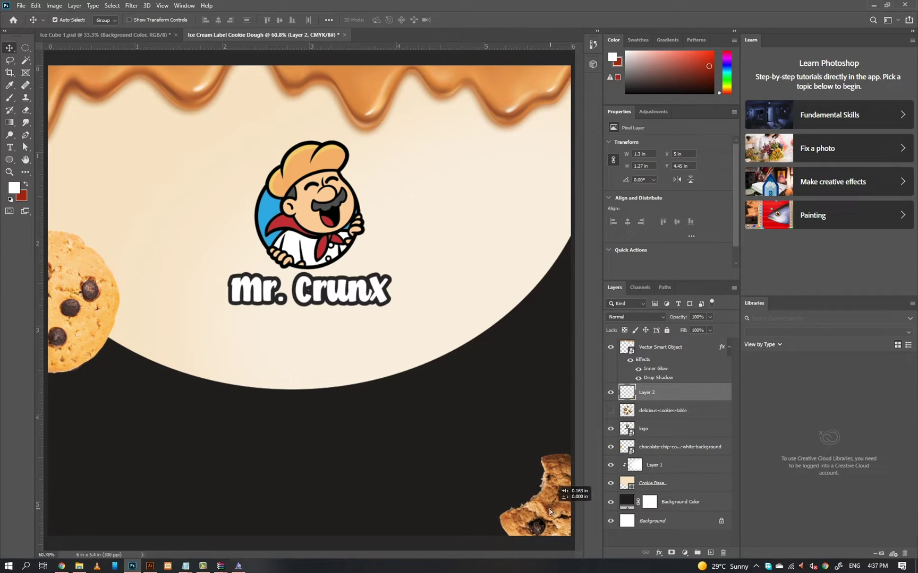
click(95, 305)
Step: Switch back to Freepik in Chrome and search for "cream"
key(alt+Tab)
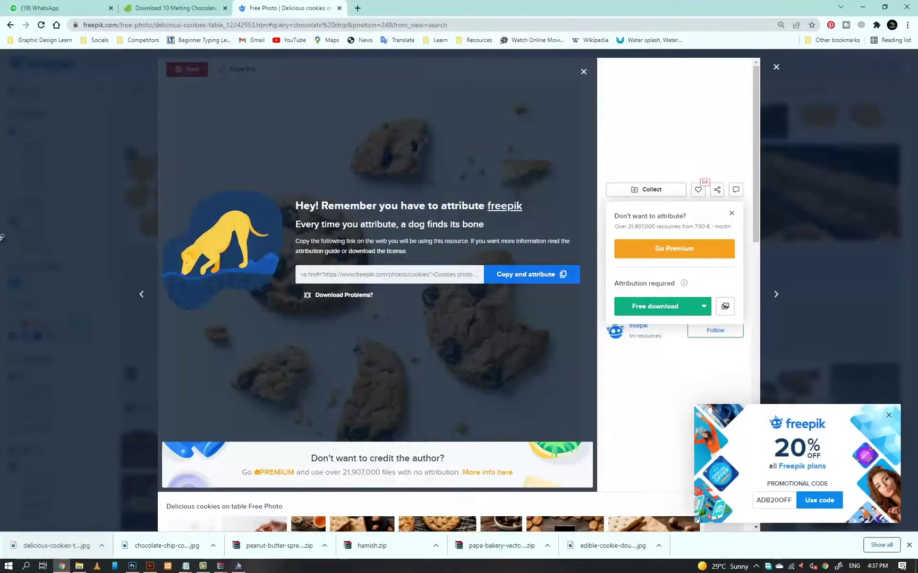
click(135, 283)
triple_click(248, 62)
text(cream)
key(Return)
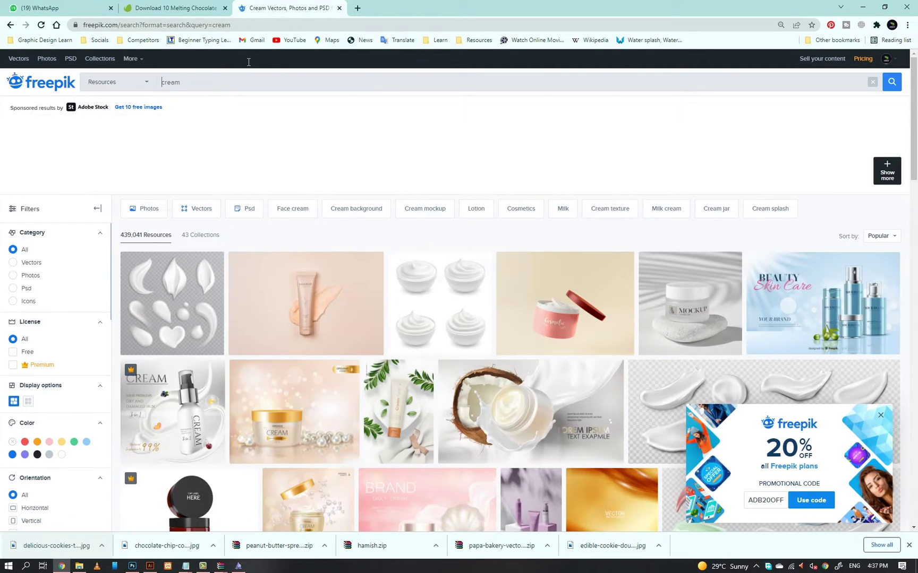
Step: Find the "Cosmetic cream swirl background" vector in the results, open it and copy its preview image
scroll(440, 165, down, 8)
scroll(441, 165, down, 10)
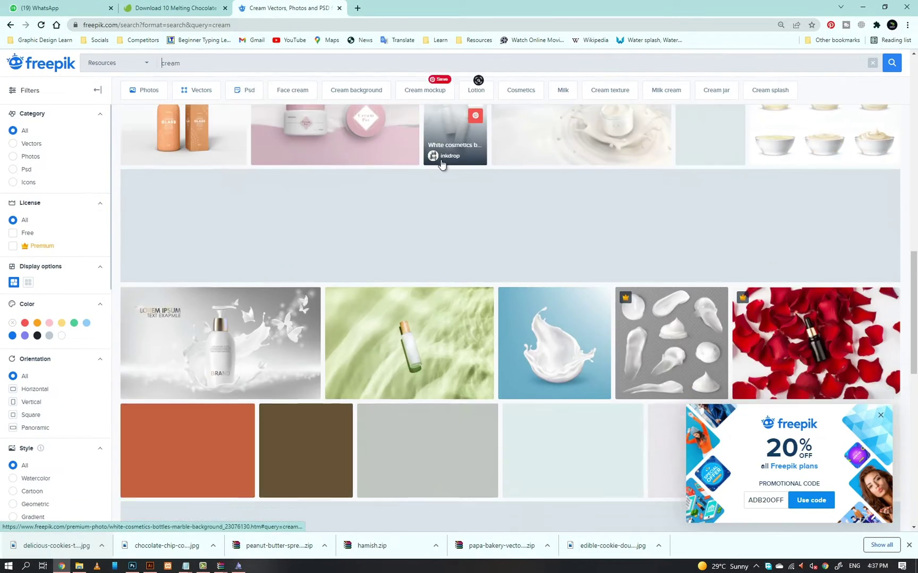
key(ctrl+l)
click(402, 431)
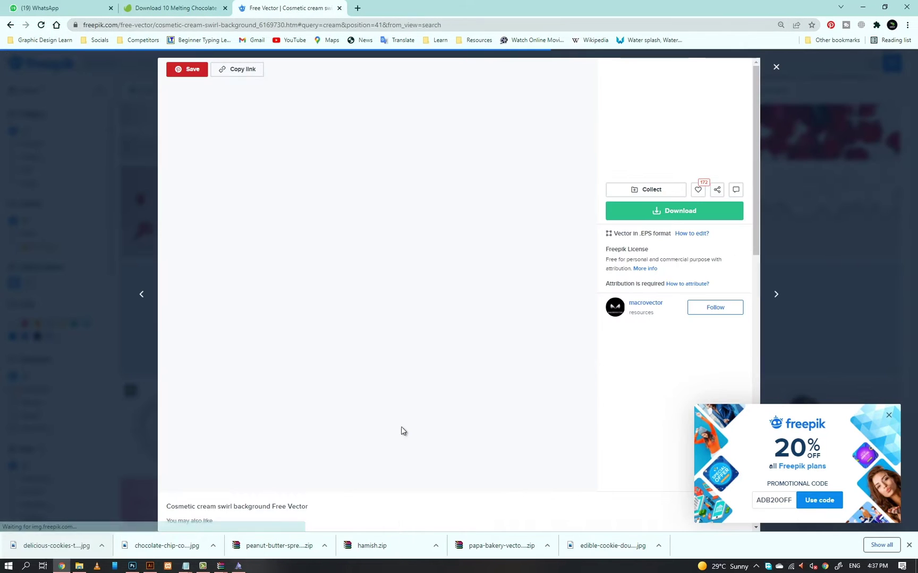
right_click(426, 248)
click(435, 261)
right_click(434, 260)
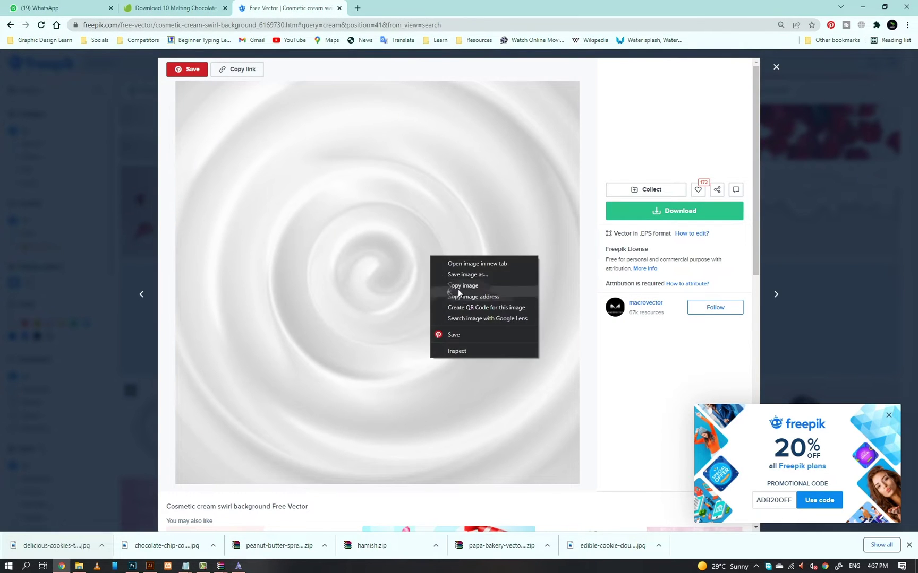
click(459, 287)
Step: Switch to Photoshop and paste the copied cream swirl image into the label
key(alt+Tab)
key(ctrl+v)
key(ctrl+t)
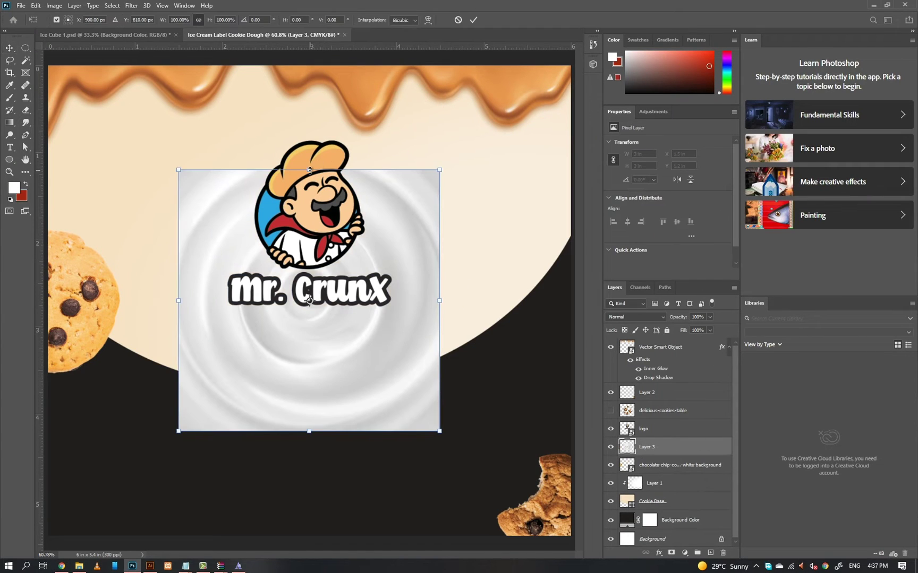
drag(309, 170, 298, 64)
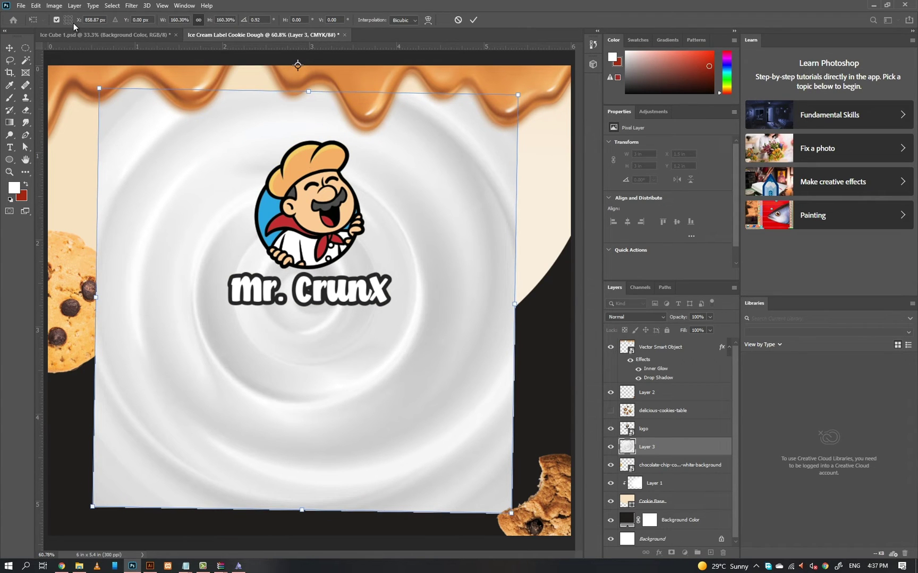
click(71, 19)
key(Escape)
Step: Enlarge the cream swirl image to about 6.13 in square and position it to span the label's width
key(ctrl+t)
drag(309, 171, 308, 65)
click(472, 19)
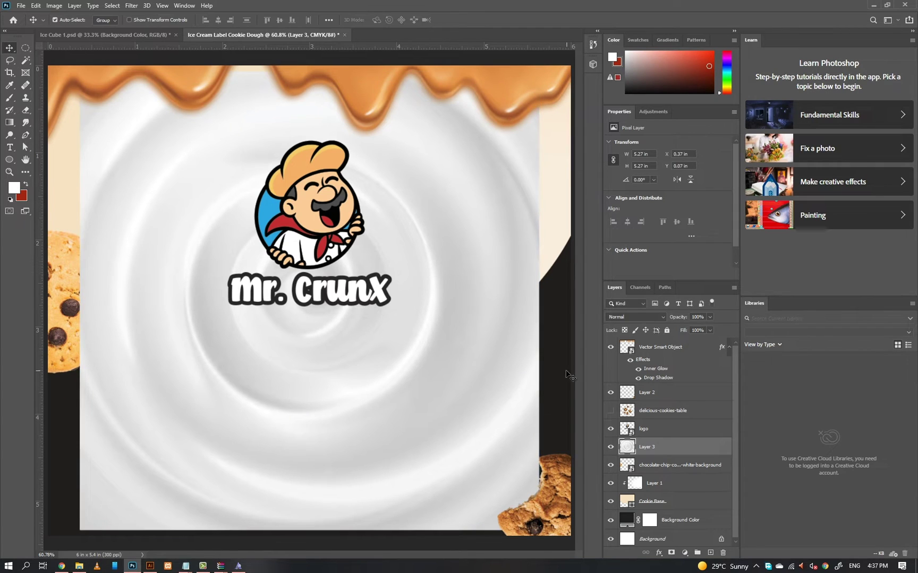
drag(467, 371, 424, 339)
key(ctrl+t)
drag(507, 267, 570, 249)
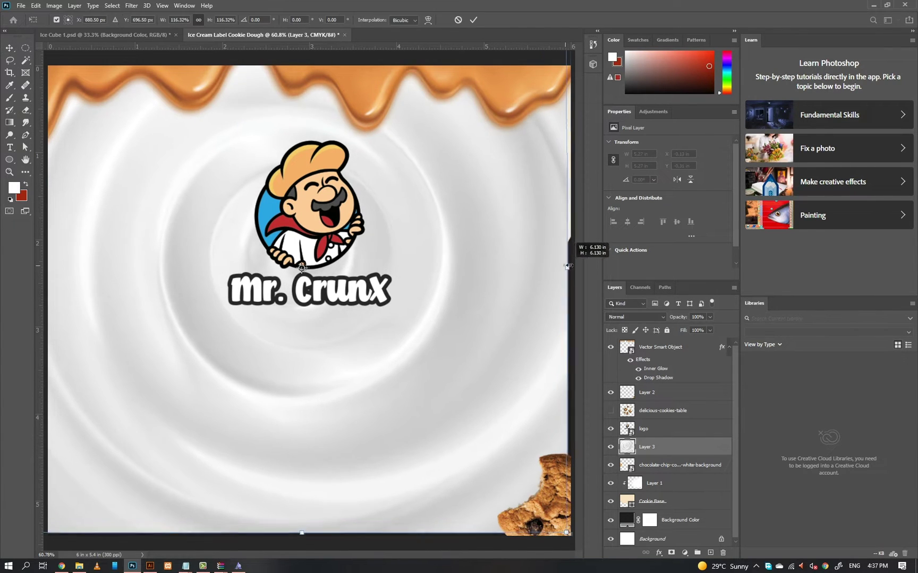
key(Return)
Step: Move the cream swirl layer beneath Layer 1, clipped to the cream base, and set its blend mode to Multiply
drag(670, 446, 673, 487)
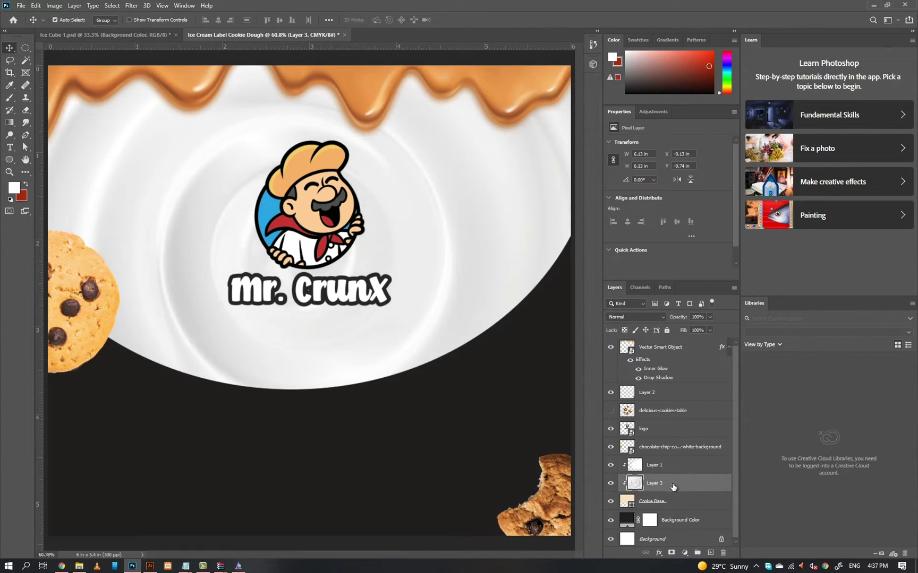
click(634, 317)
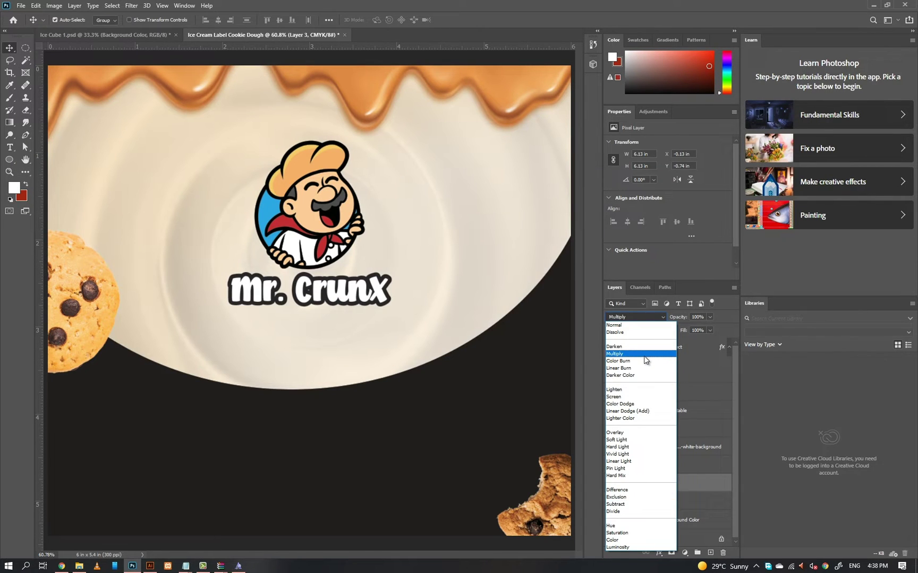
click(645, 356)
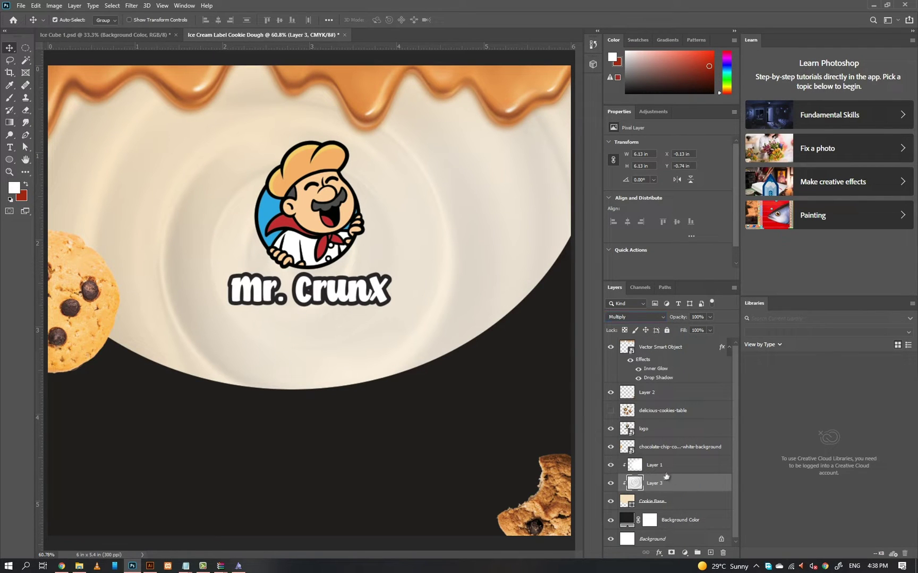
Step: Compare the artwork with and without the Layer 1 highlight and set that layer's blend mode to Multiply
click(611, 465)
click(611, 465)
click(659, 465)
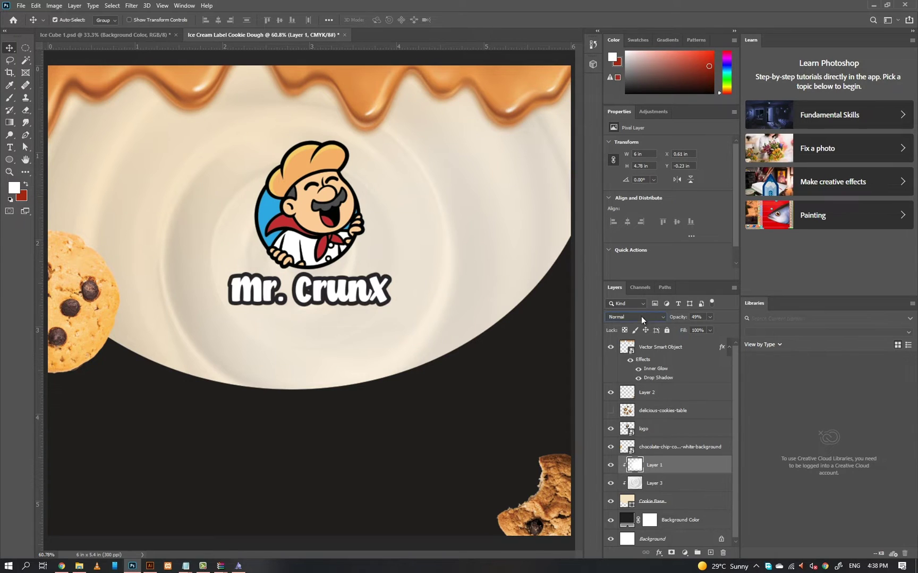
click(635, 317)
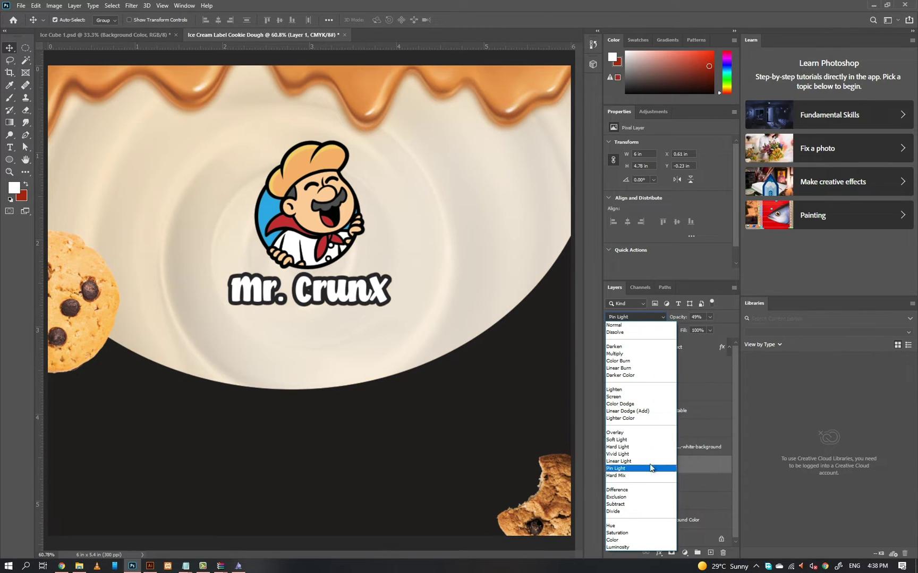
click(627, 354)
Step: Add a clipped Brightness/Contrast adjustment layer above the cream swirl layer and adjust its settings
click(663, 482)
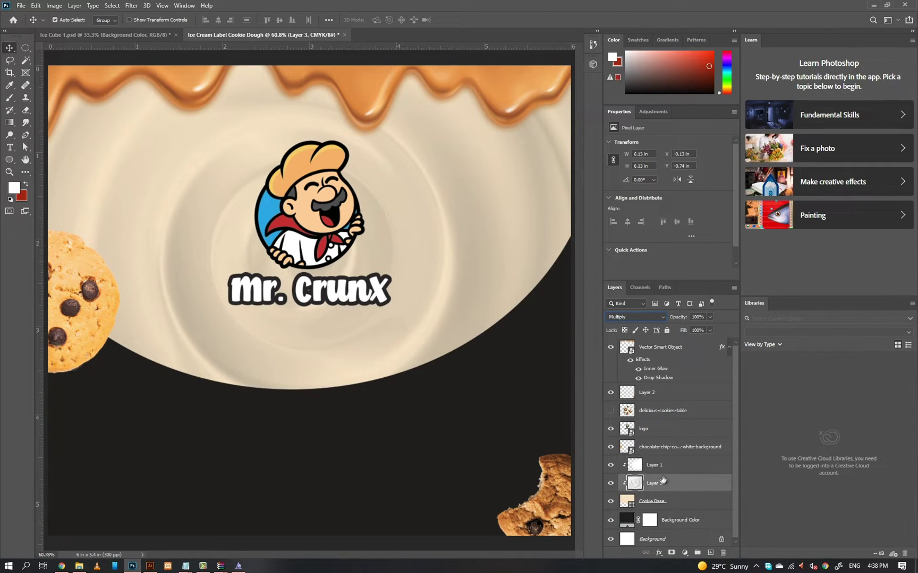
click(684, 554)
click(701, 423)
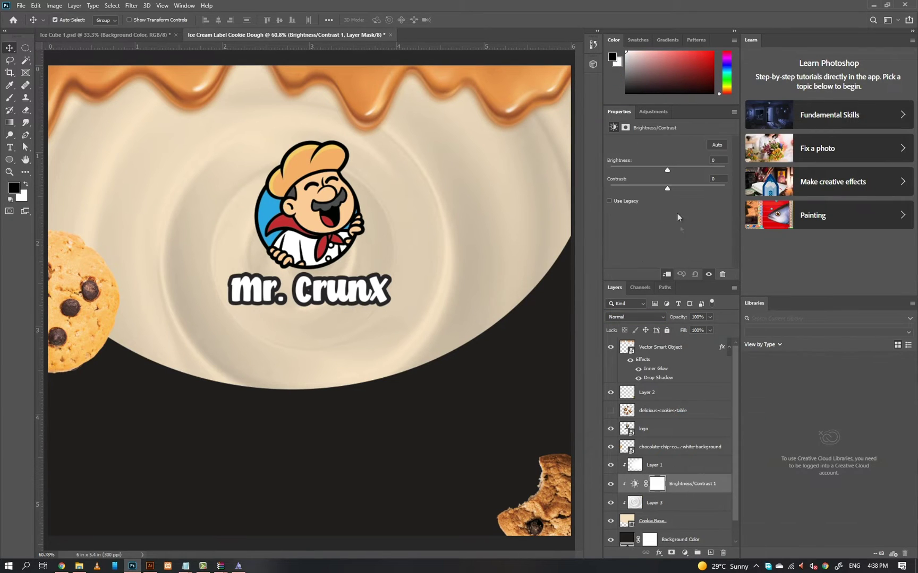
drag(667, 169, 680, 188)
click(618, 471)
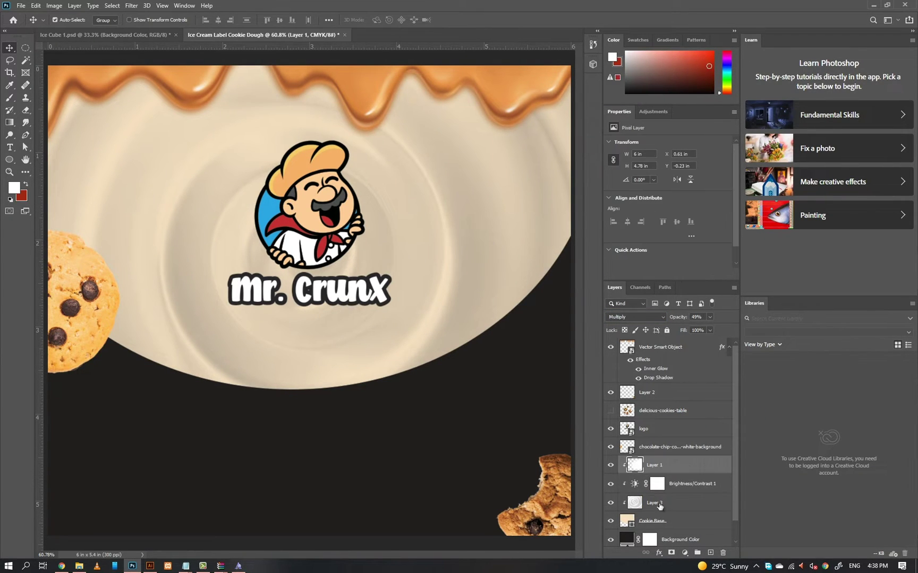
Step: Reshape the cream swirl layer to about 103.5% width and 90.5% height and reposition it behind the logo
click(659, 506)
key(ctrl+t)
drag(309, 534, 306, 482)
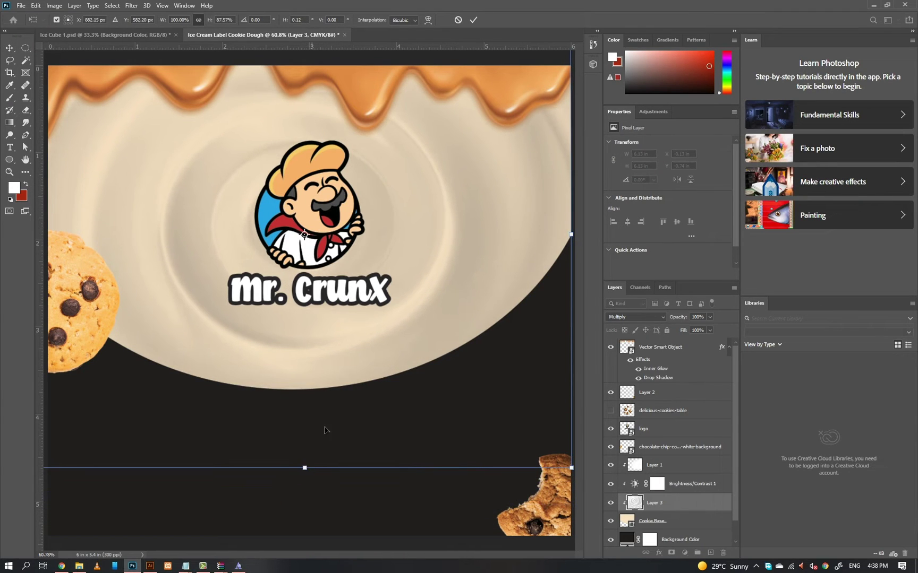
drag(563, 483, 432, 312)
drag(55, 246, 37, 243)
key(Return)
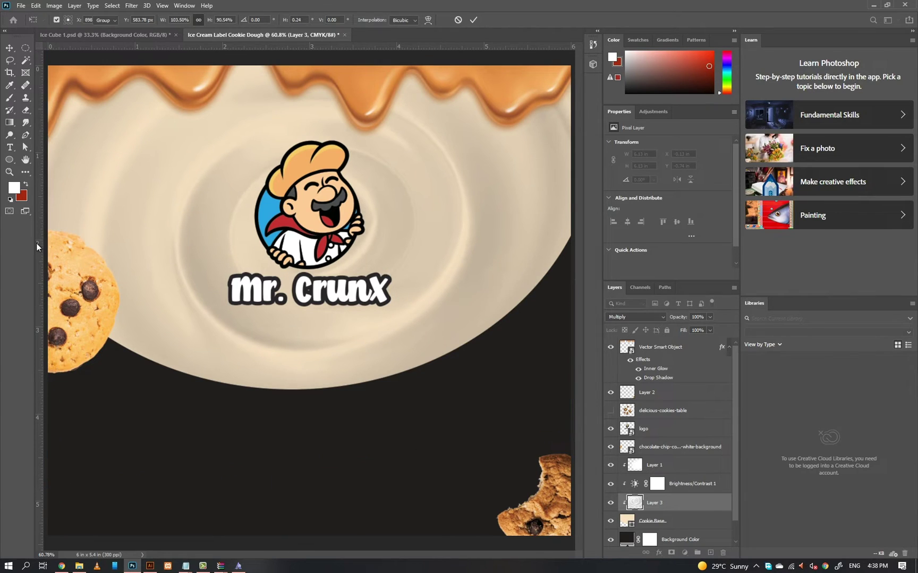
Step: Add a layer above Layer 3 and paint a soft white glow behind the logo with a 1400 px brush at 53% layer opacity
click(710, 553)
key(b)
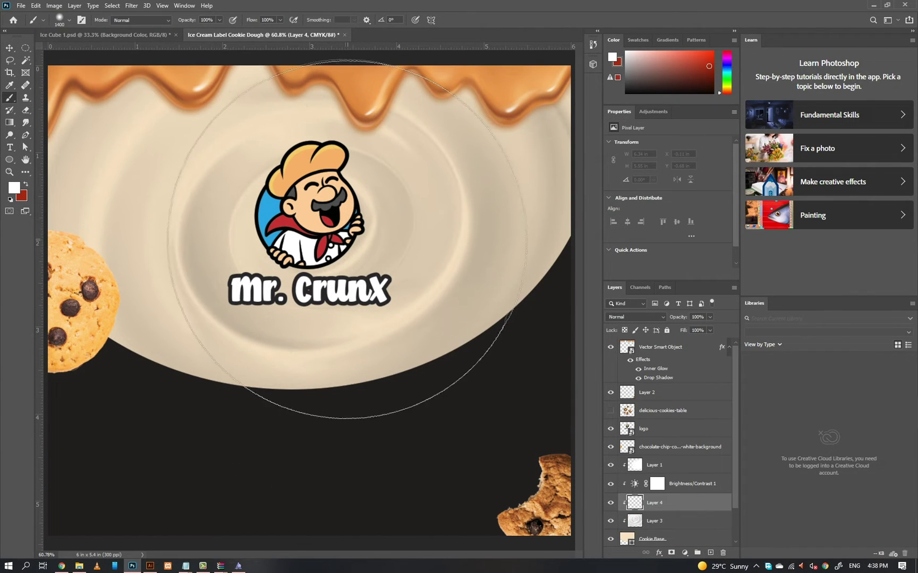
click(324, 202)
key(v)
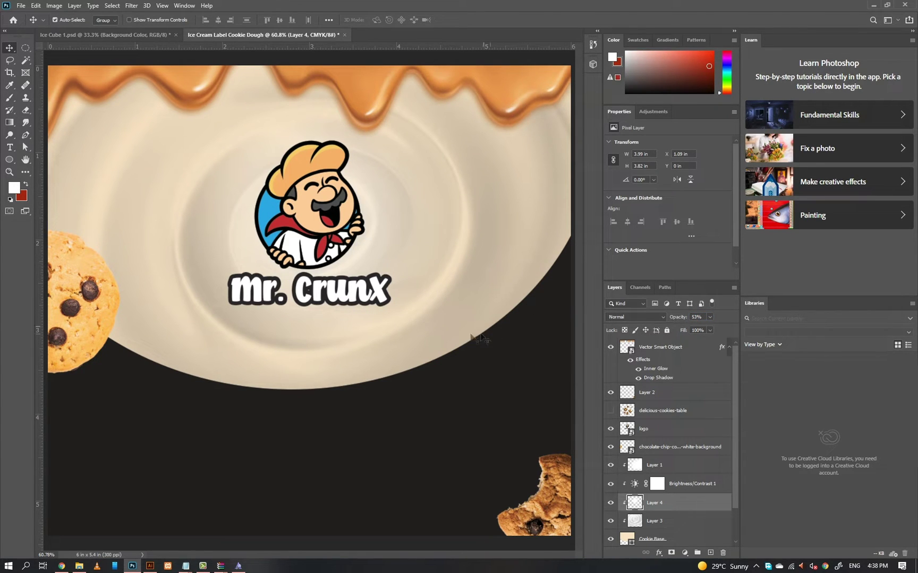
click(528, 352)
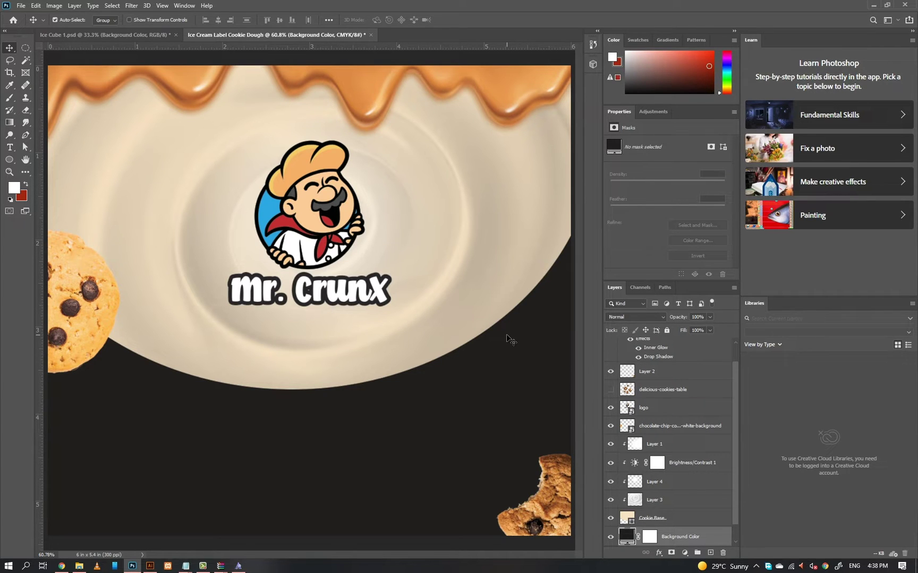
key(ctrl+minus)
click(62, 566)
click(22, 5)
click(32, 29)
key(Return)
scroll(388, 296, up, 3)
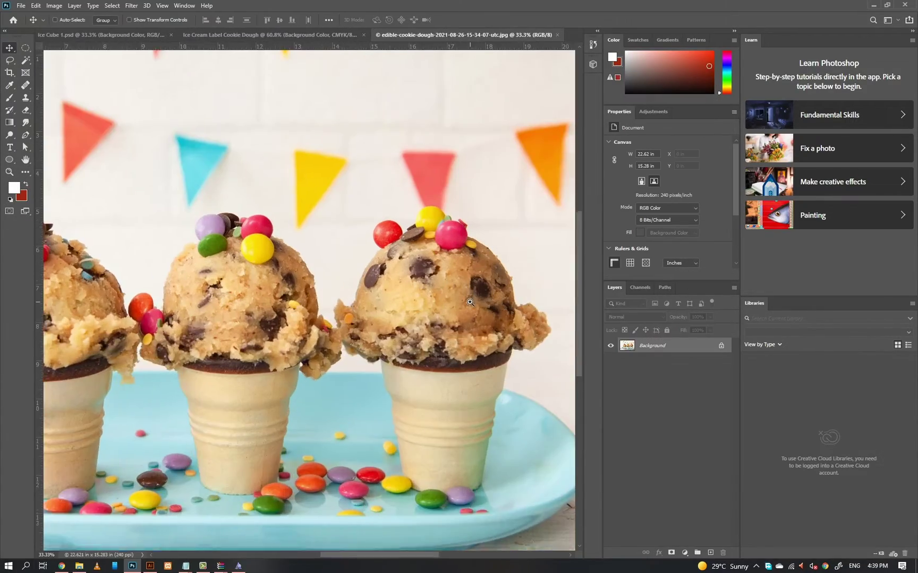
Step: Start a Pen tool path along the left edge of the front ice cream scoop's dough
key(p)
scroll(460, 192, up, 2)
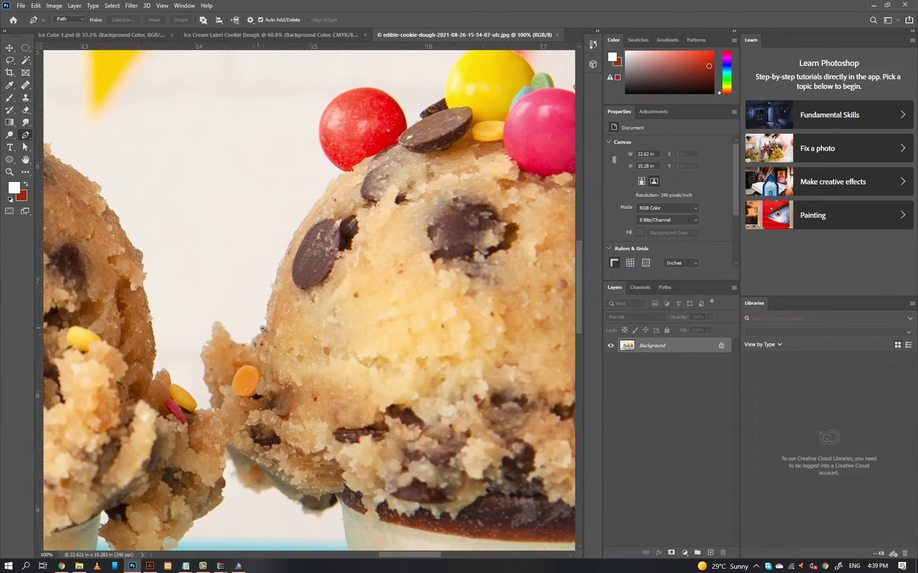
scroll(261, 328, up, 1)
drag(268, 329, 244, 351)
drag(228, 348, 222, 344)
drag(187, 370, 187, 379)
key(space)
drag(189, 380, 197, 325)
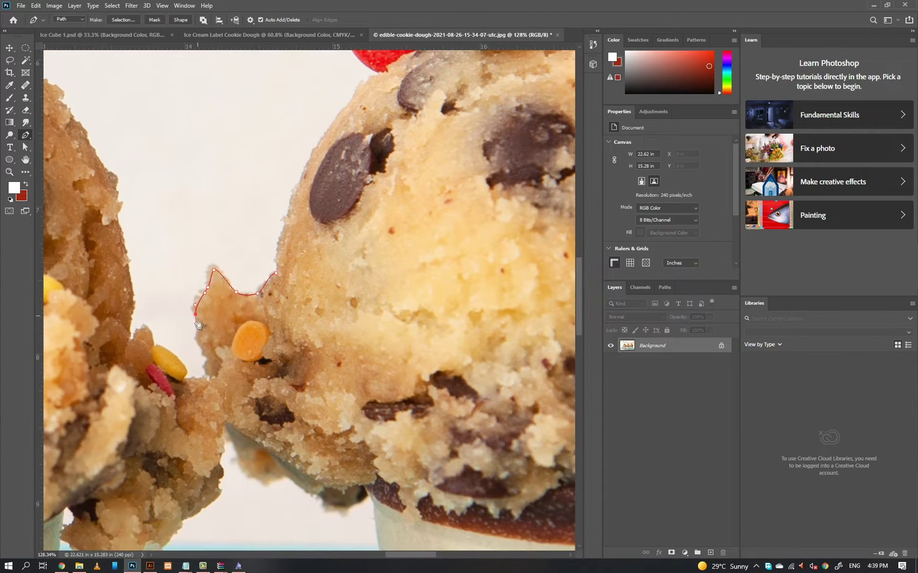
click(201, 350)
drag(207, 380, 215, 314)
Step: Continue the path under the dough overhang and down the upper left edge of the cone
click(376, 430)
key(space)
drag(376, 430, 277, 203)
drag(282, 215, 281, 222)
drag(289, 264, 291, 274)
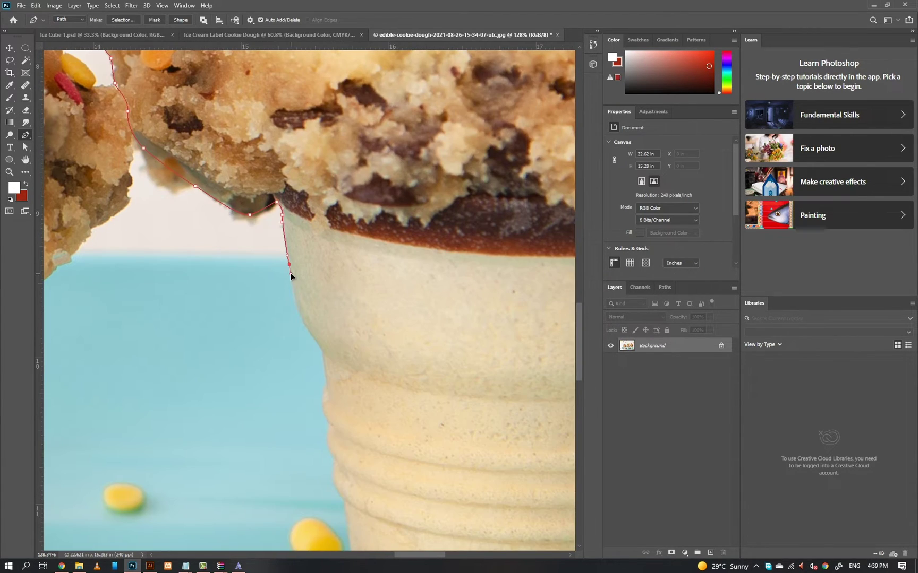
click(323, 354)
click(327, 345)
Step: Trace the path along the cone's ridges and around the yellow and green candies at its base
drag(325, 382, 293, 248)
click(337, 383)
drag(311, 352, 270, 242)
drag(281, 311, 291, 322)
drag(326, 344, 334, 352)
click(303, 333)
drag(334, 352, 295, 323)
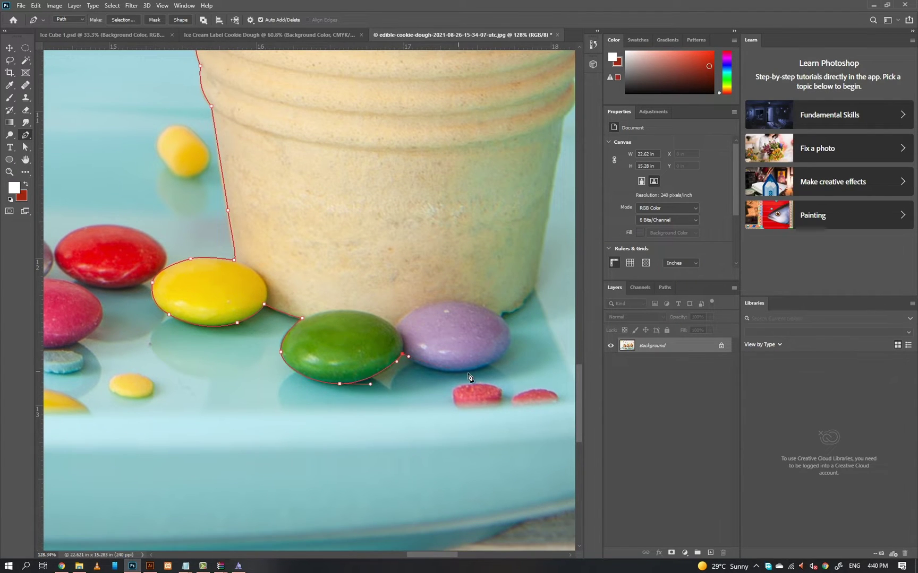
Step: Carry the path around the purple candy and up the cone's right edge
drag(460, 371, 490, 371)
drag(510, 339, 510, 325)
click(501, 317)
drag(532, 290, 476, 311)
drag(477, 311, 428, 366)
drag(454, 205, 454, 196)
click(482, 97)
drag(478, 101, 381, 278)
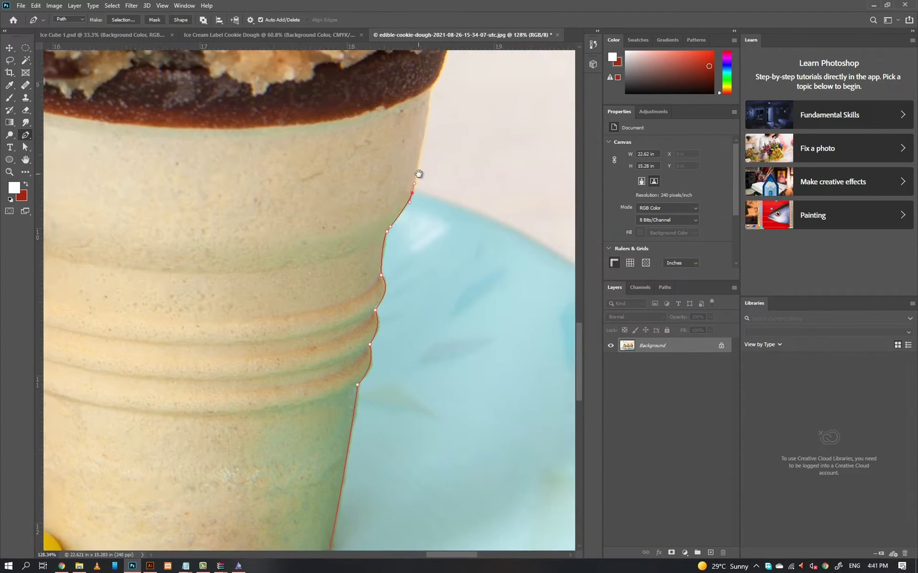
Step: Trace the path around the right overhang, the scoop's top and its candies, closing it at the starting point
click(375, 164)
drag(418, 177, 362, 331)
click(422, 189)
drag(426, 195, 436, 296)
drag(359, 259, 404, 288)
scroll(350, 266, up, 10)
scroll(356, 271, left, 6)
drag(305, 256, 269, 268)
drag(260, 321, 227, 288)
click(228, 346)
scroll(228, 348, up, 4)
drag(152, 357, 146, 386)
drag(259, 388, 519, 109)
Step: Turn the path into a selection, mask the ice cream cone out of the photo and apply the layer mask
key(ctrl+Return)
key(ctrl+0)
click(672, 553)
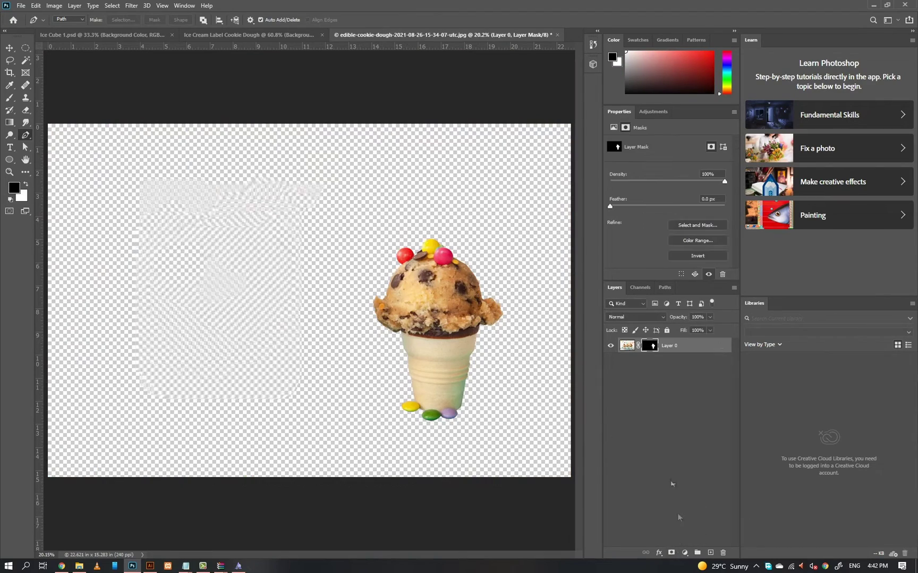
right_click(649, 347)
click(669, 376)
Step: Trace a Pen tool path along the ragged lower edge of the dough where it meets the chocolate rim
key(v)
ctrl+triple_click(491, 349)
scroll(328, 308, up, 2)
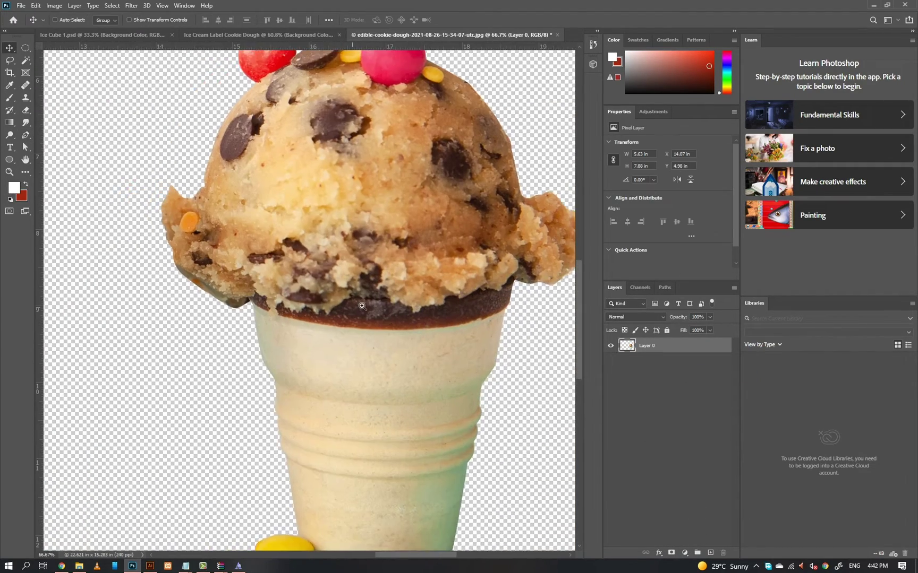
key(p)
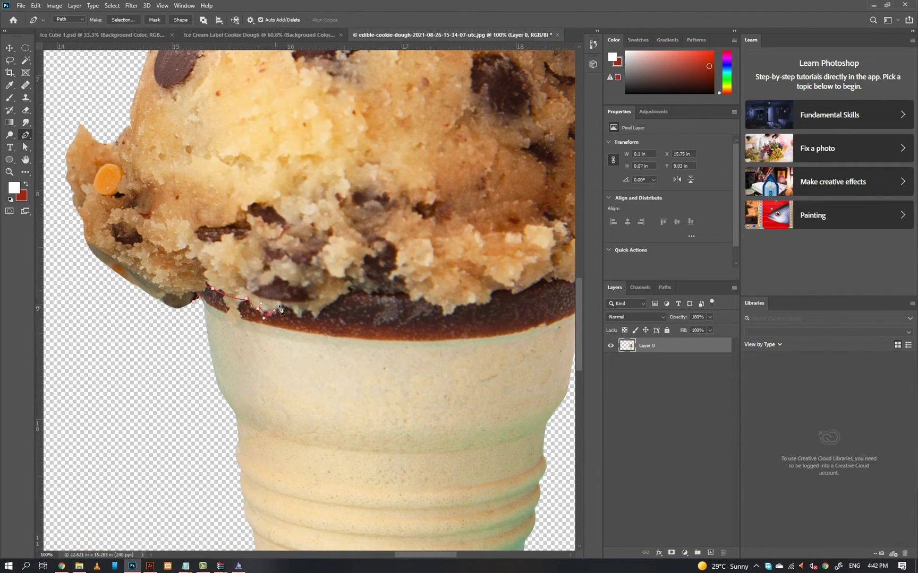
click(320, 306)
drag(345, 292, 360, 291)
drag(393, 292, 261, 321)
drag(281, 323, 297, 327)
drag(334, 329, 356, 321)
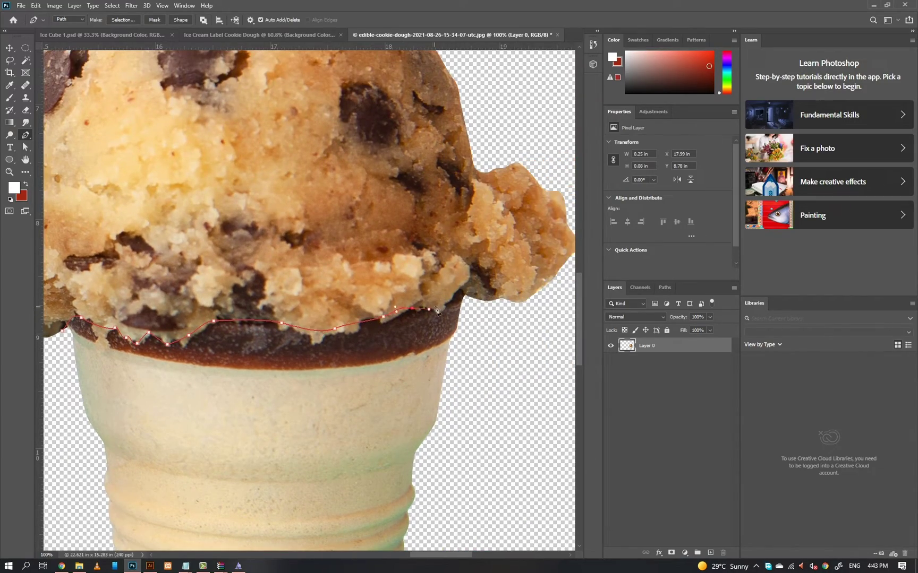
Step: Close the path around the cone and the base candies, then delete that area so only the dough scoop is left
click(439, 304)
click(459, 293)
click(474, 301)
scroll(465, 318, down, 3)
click(495, 463)
drag(495, 468, 493, 359)
click(481, 487)
drag(237, 452, 225, 389)
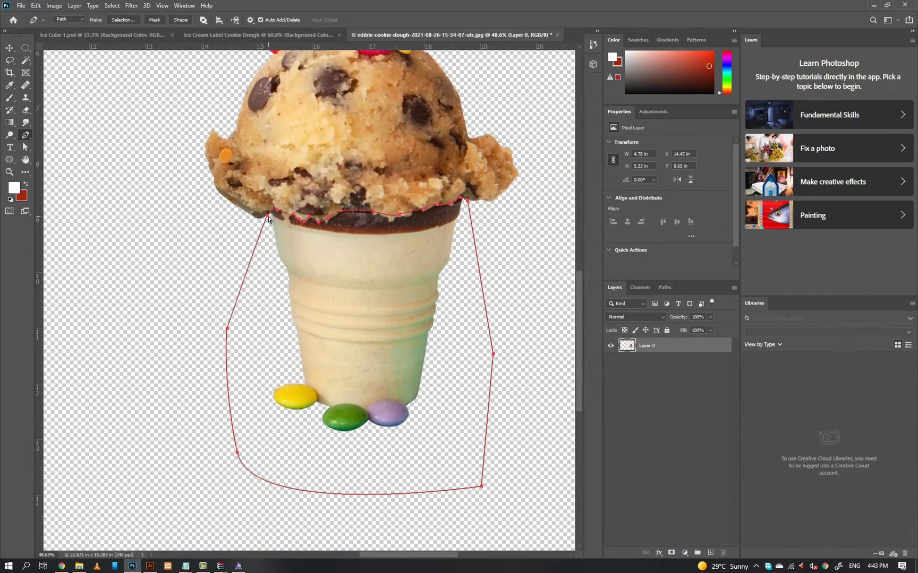
key(ctrl+Return)
key(Delete)
key(ctrl+d)
key(v)
Step: Cut the isolated dough scoop and paste it into the ice cream label document as the top layer
drag(301, 221, 279, 356)
drag(369, 240, 355, 292)
key(ctrl+a)
key(ctrl+x)
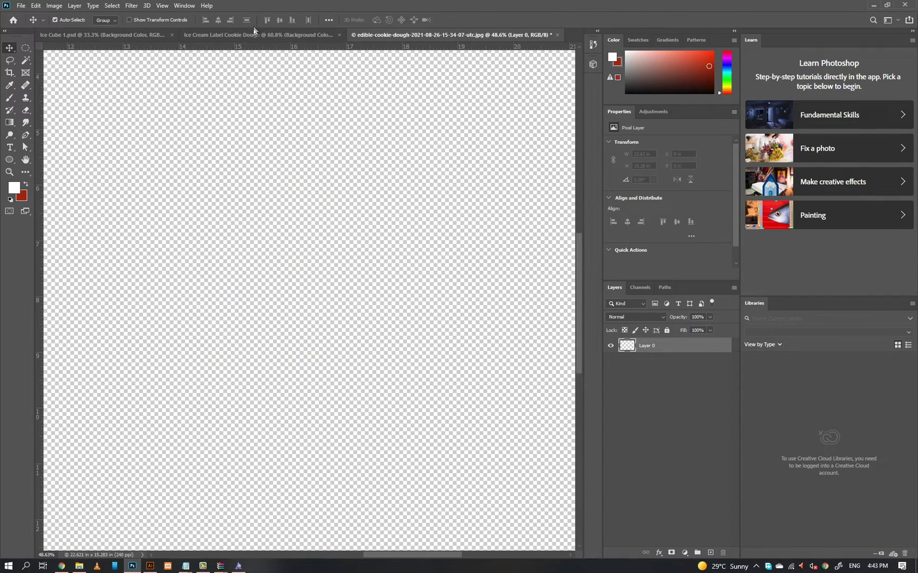
click(255, 31)
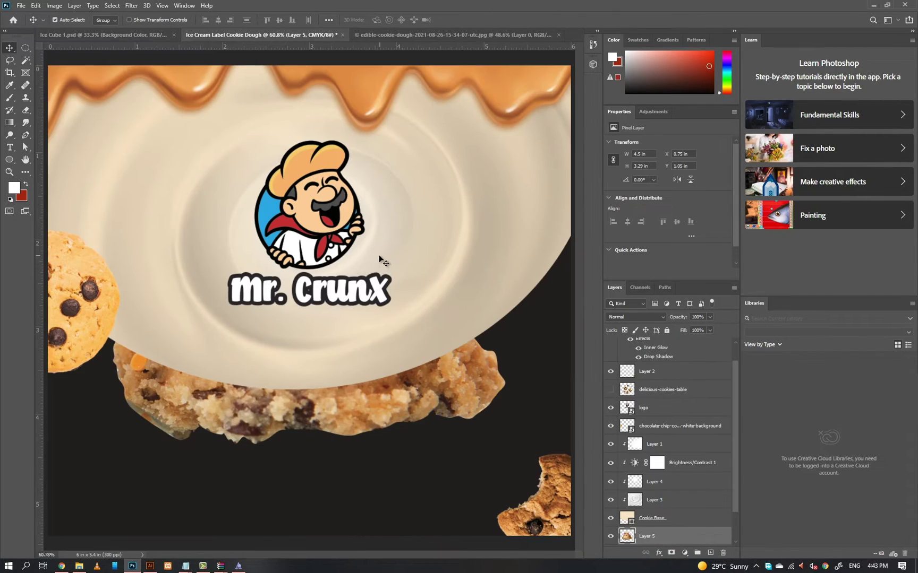
key(ctrl+v)
Step: Convert the pasted scoop to a smart object and rename its layer dough
right_click(661, 348)
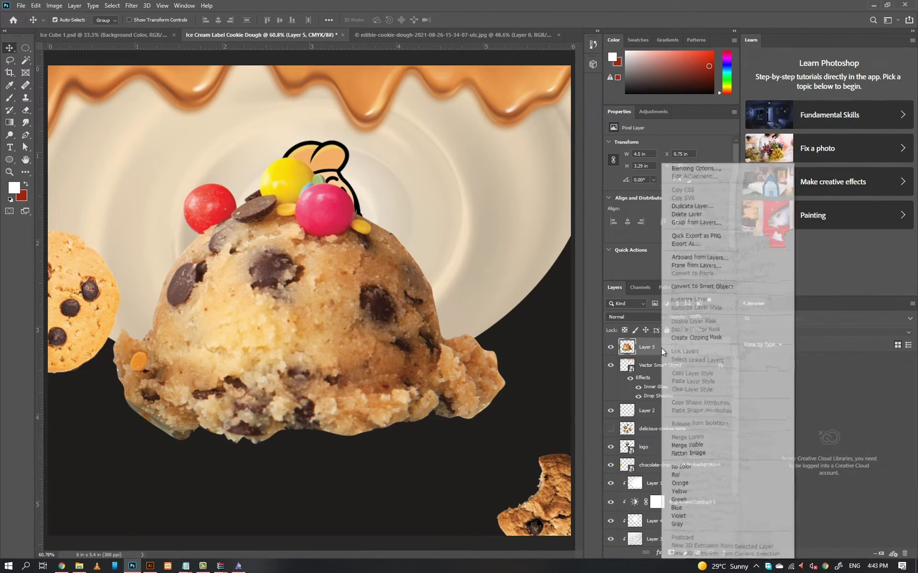
click(704, 287)
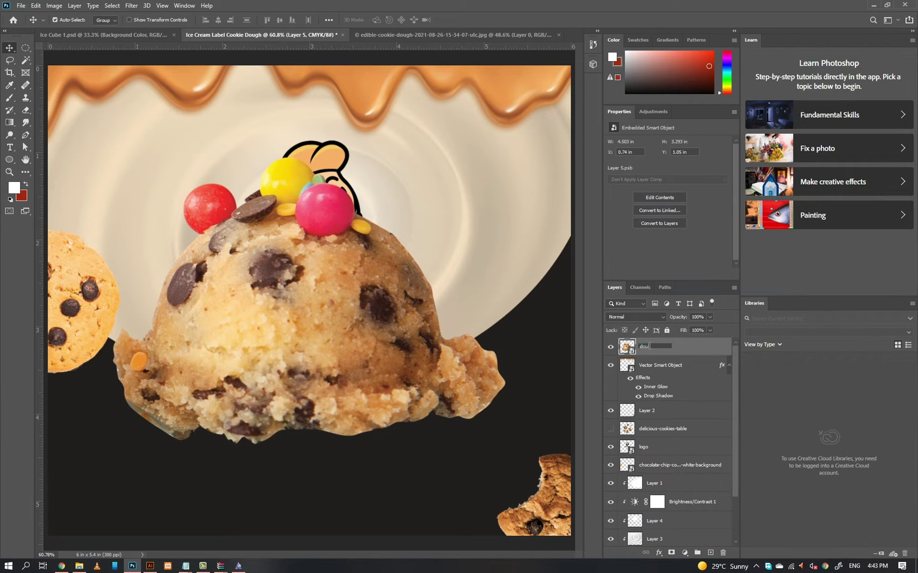
text(gh)
key(Return)
Step: Scale the dough scoop to about 38.6% and place it in the dark area at the label's lower left
key(ctrl+t)
drag(506, 157, 411, 211)
drag(284, 342, 132, 515)
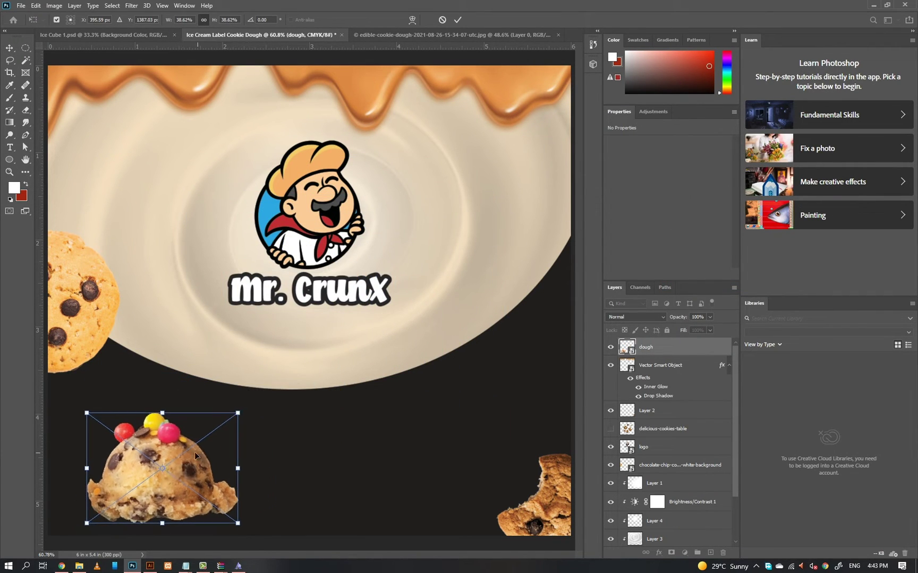
key(Return)
Step: Duplicate the dough scoop, shrink the copy to about 1.21 in wide beside the original, and shift both scoops up and right
drag(163, 460, 222, 477)
key(ctrl+t)
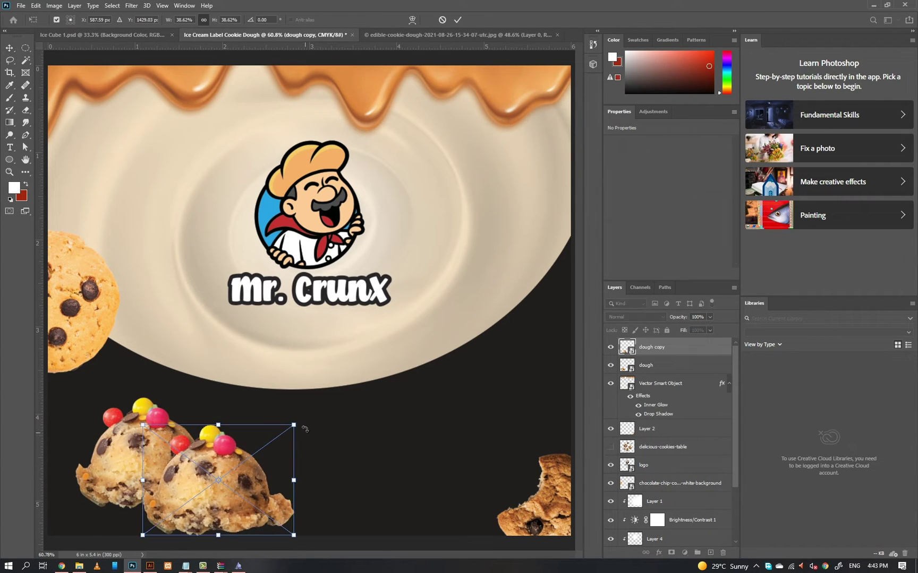
alt+drag(297, 425, 270, 441)
key(Return)
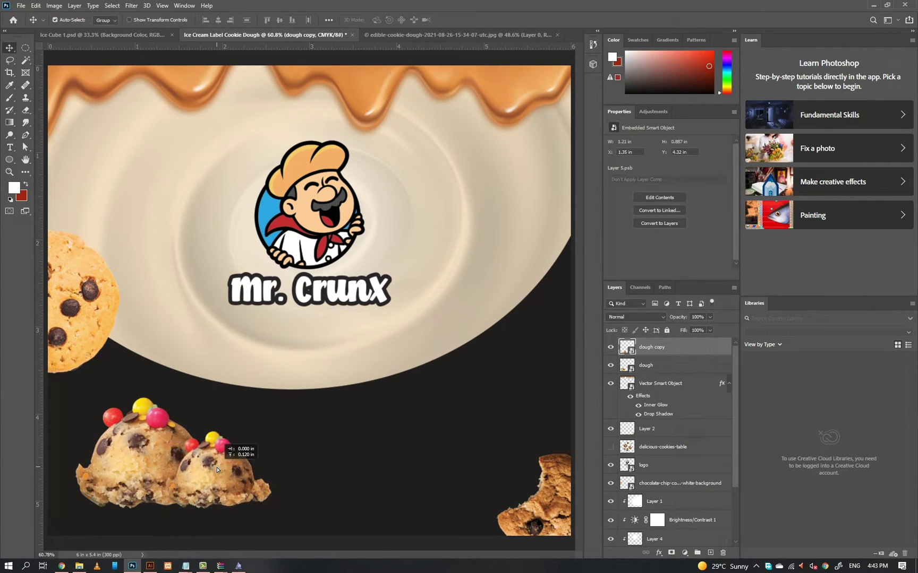
shift+drag(154, 461, 170, 444)
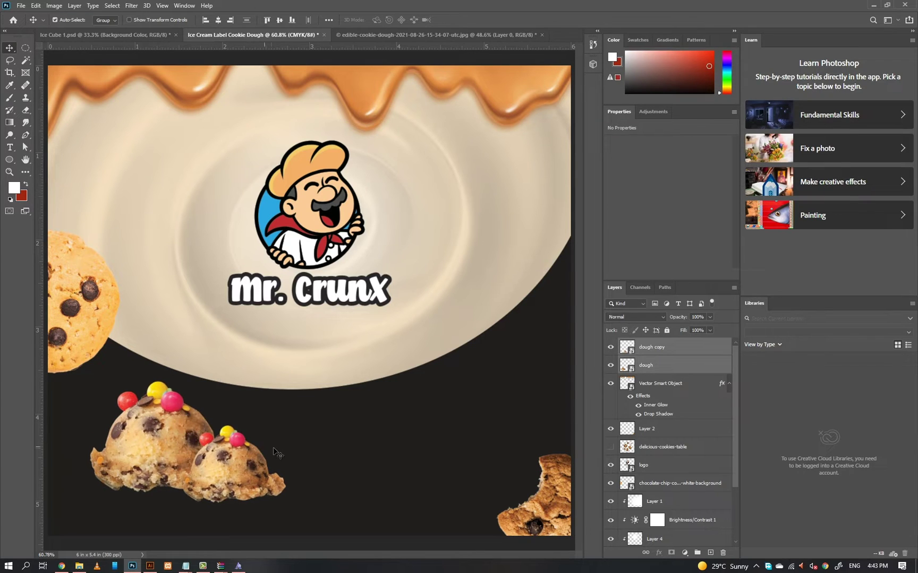
click(335, 455)
Step: Duplicate the bitten cookie, scale the copy to about 0.78 x 0.82 in and place it beside the small scoop
alt+drag(544, 506, 390, 477)
key(ctrl+t)
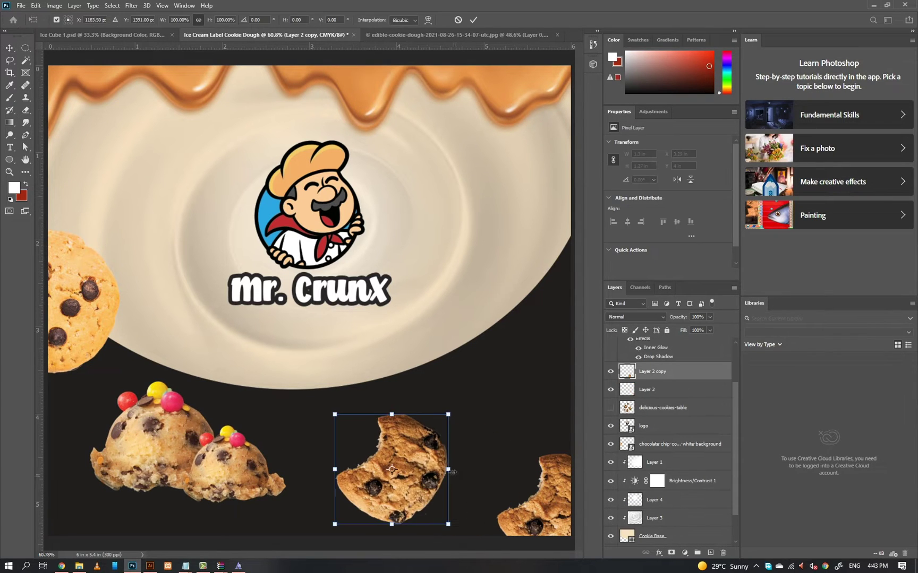
alt+drag(451, 522, 300, 473)
drag(316, 510, 281, 426)
key(Return)
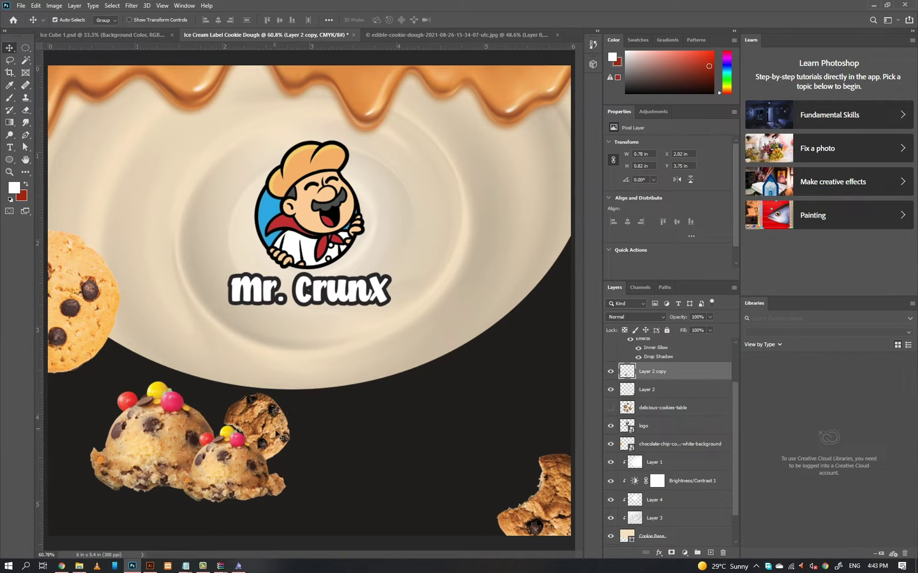
Step: Bring the cookie copy to the front, resize it to about 0.71 x 0.74 in and tuck it against the small scoop
key(shift+Right)
key(ctrl+shift+bracketright)
key(ctrl+t)
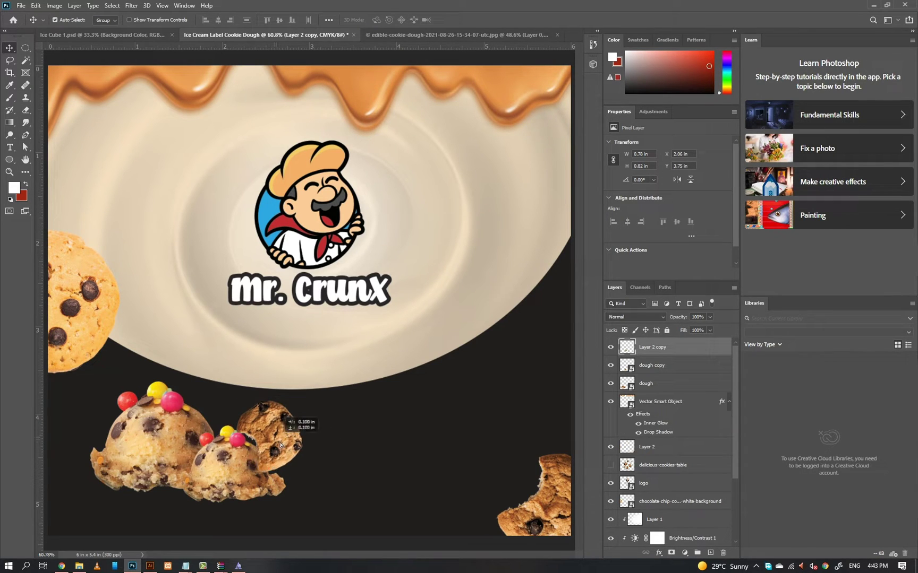
drag(300, 408, 298, 411)
key(Return)
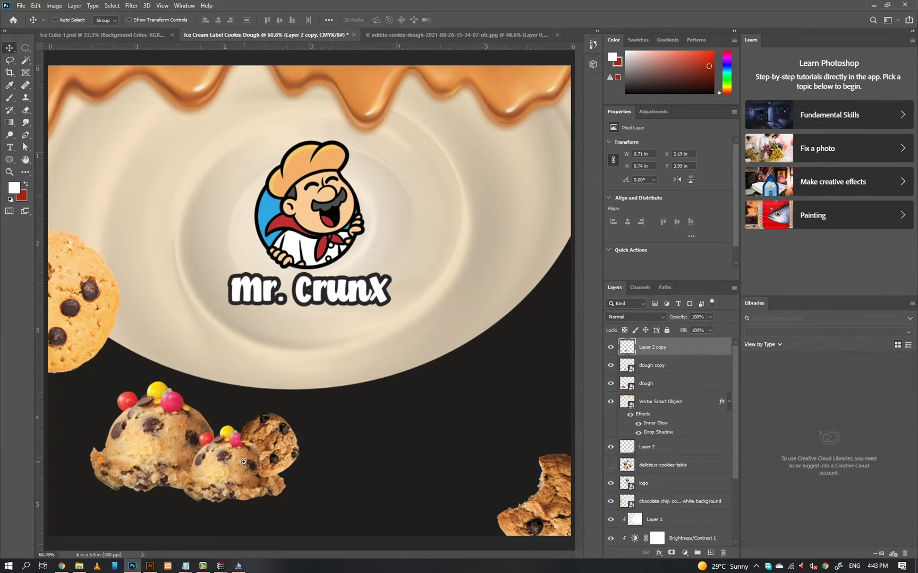
Step: Try clipping the cookie copy to the small dough scoop and loading the scoop's outline as a selection
scroll(245, 462, up, 2)
alt+click(645, 354)
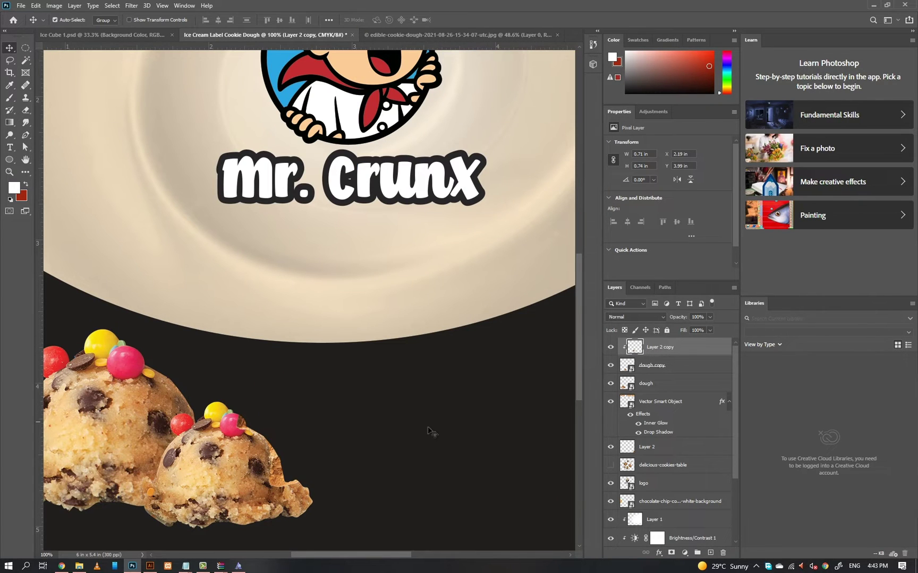
key(ctrl+z)
ctrl+click(630, 370)
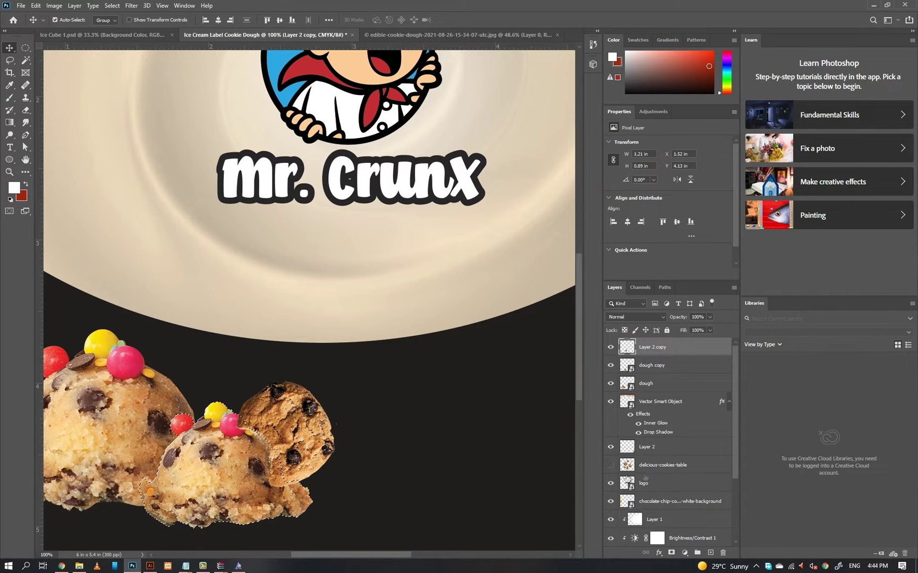
key(ctrl+d)
Step: Rotate the cookie copy about -7.4 degrees, add a layer mask to it and compare the artwork with the layer hidden
key(ctrl+t)
drag(346, 511, 355, 505)
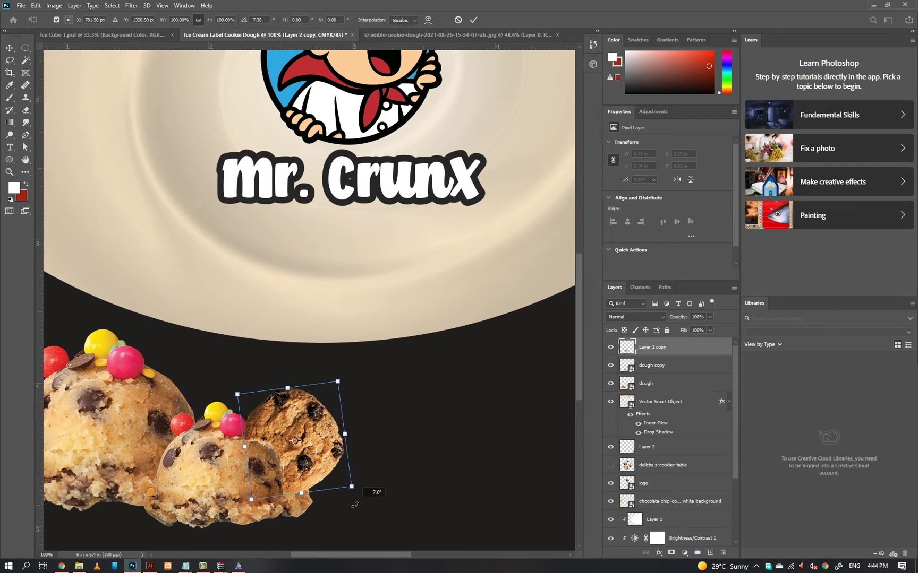
key(Return)
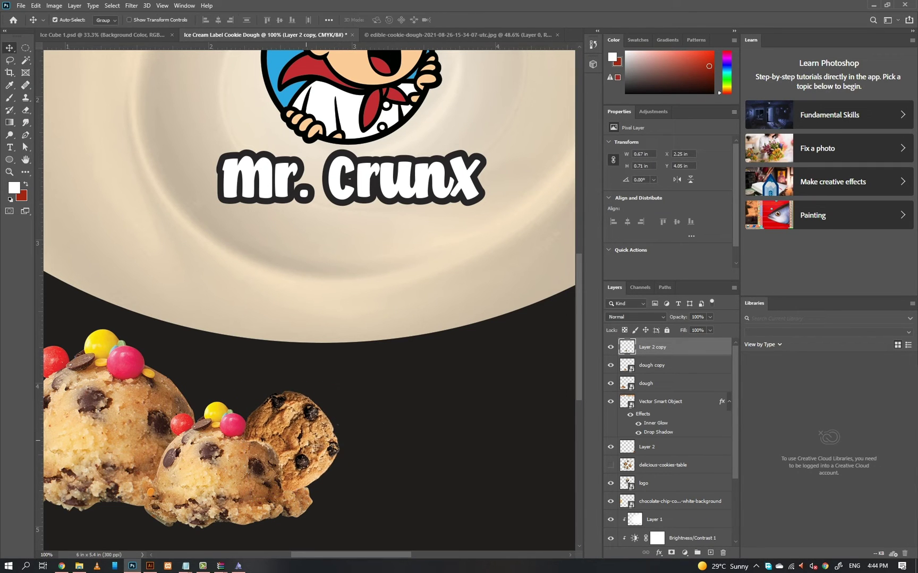
click(671, 553)
scroll(286, 493, up, 1)
click(610, 347)
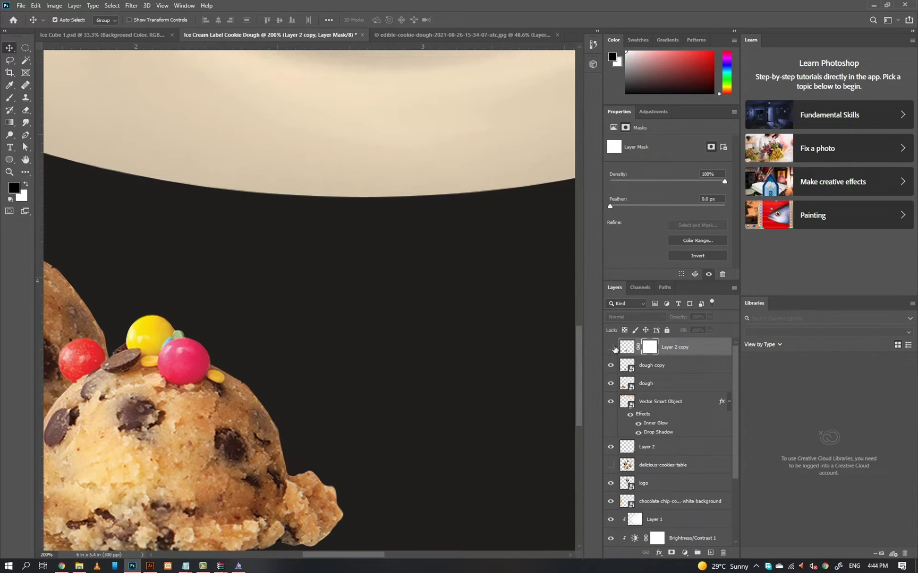
click(611, 347)
Step: Reduce the brush to 45 px and paint black on the mask to hide the cookie where it overlaps the small scoop
key(b)
key(bracketleft)
key(bracketleft)
key(bracketleft)
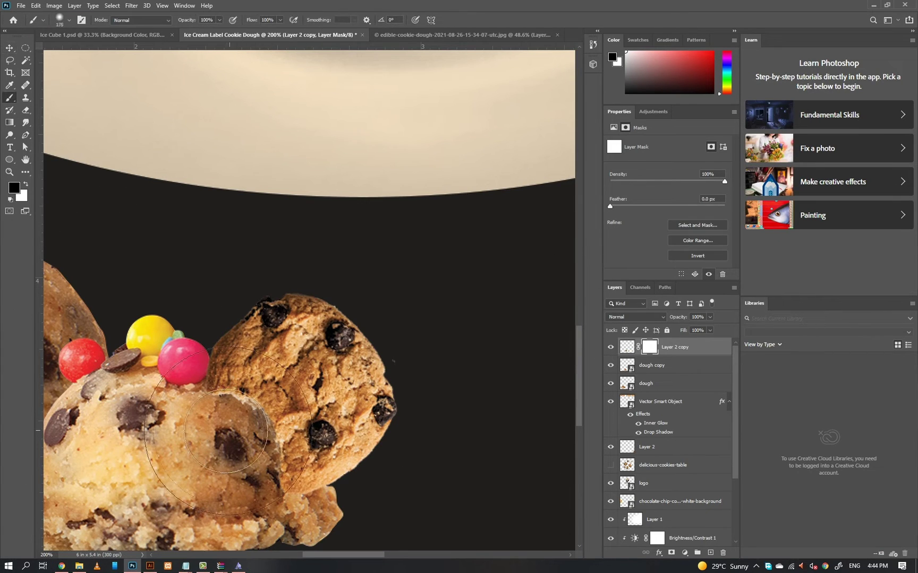
key(bracketleft)
key(bracketleft)
key(bracketleft)
key(bracketleft)
key(bracketleft)
key(bracketleft)
key(bracketleft)
key(bracketleft)
key(x)
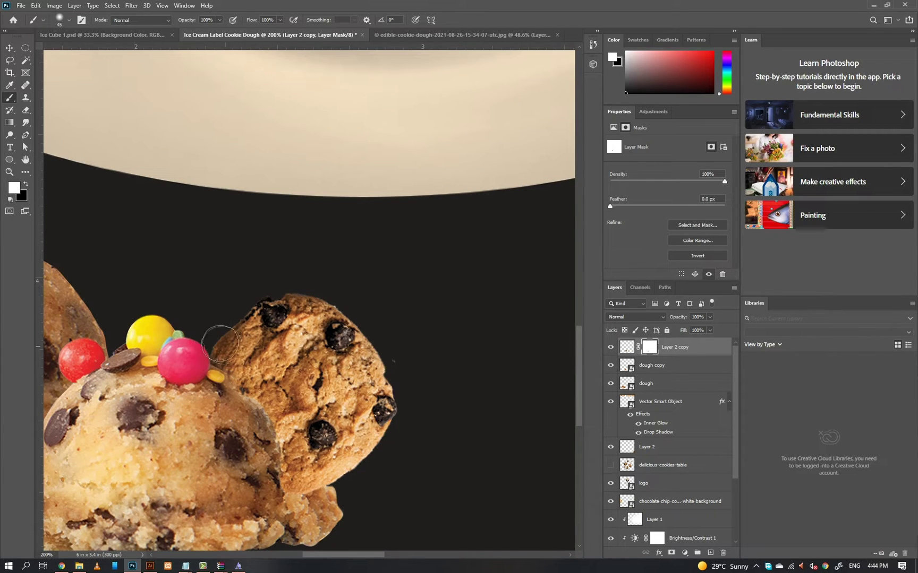
key(x)
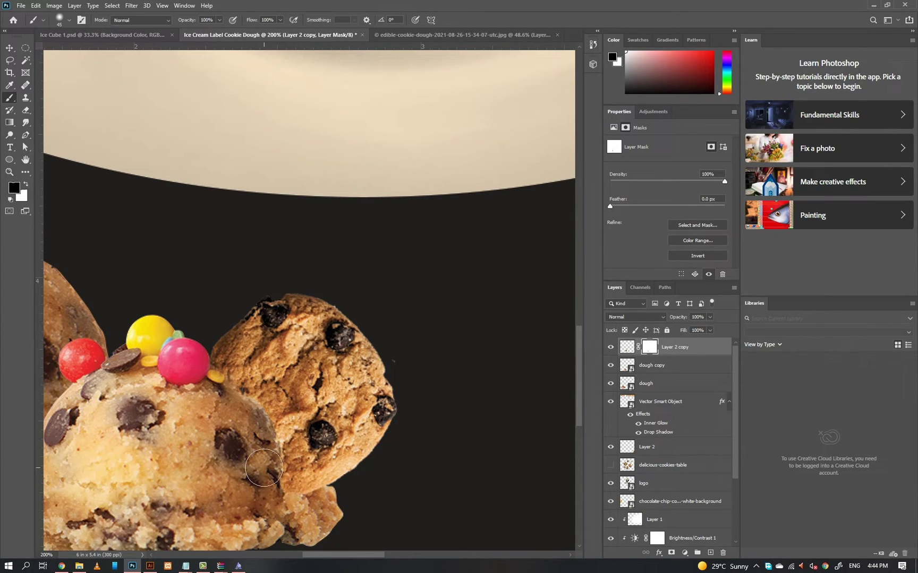
Step: Undo the last mask strokes and repaint the mask with white along the small scoop's upper edge
key(ctrl+z)
key(ctrl+z)
key(ctrl+z)
key(ctrl+z)
key(x)
mouse_move(255, 418)
mouse_down()
mouse_move(199, 380)
mouse_move(212, 409)
mouse_up()
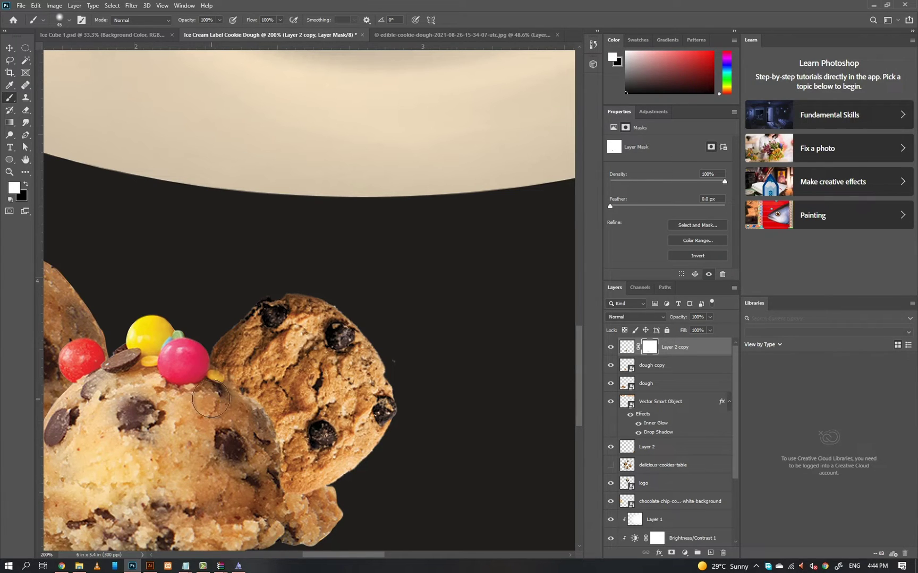
Step: Nudge the cookie copy slightly left so it sits closer behind the small dough scoop
key(x)
key(x)
scroll(220, 346, down, 3)
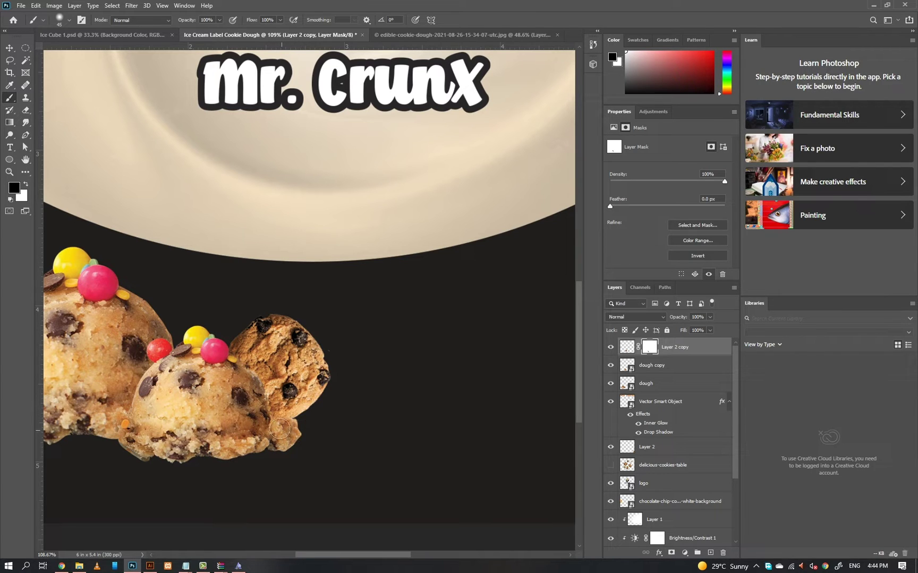
key(v)
drag(286, 384, 282, 383)
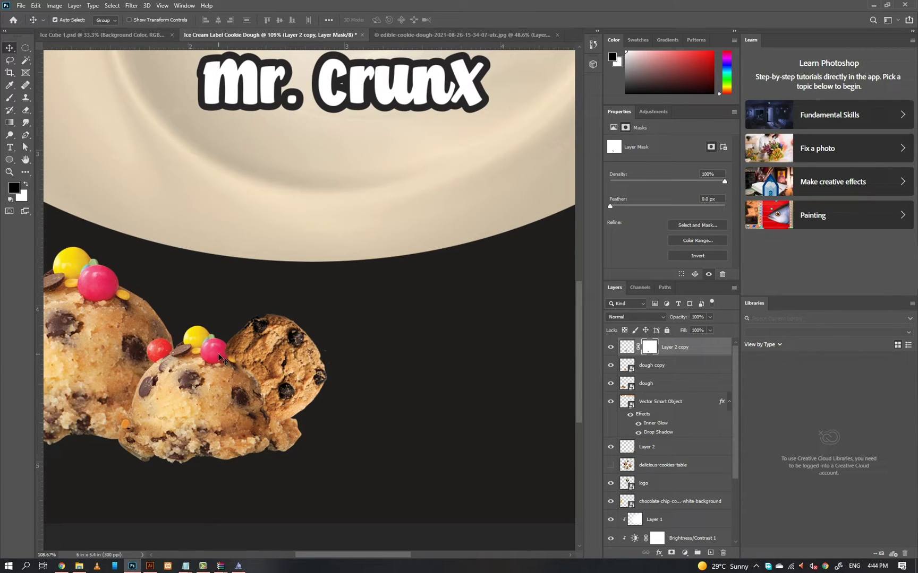
key(b)
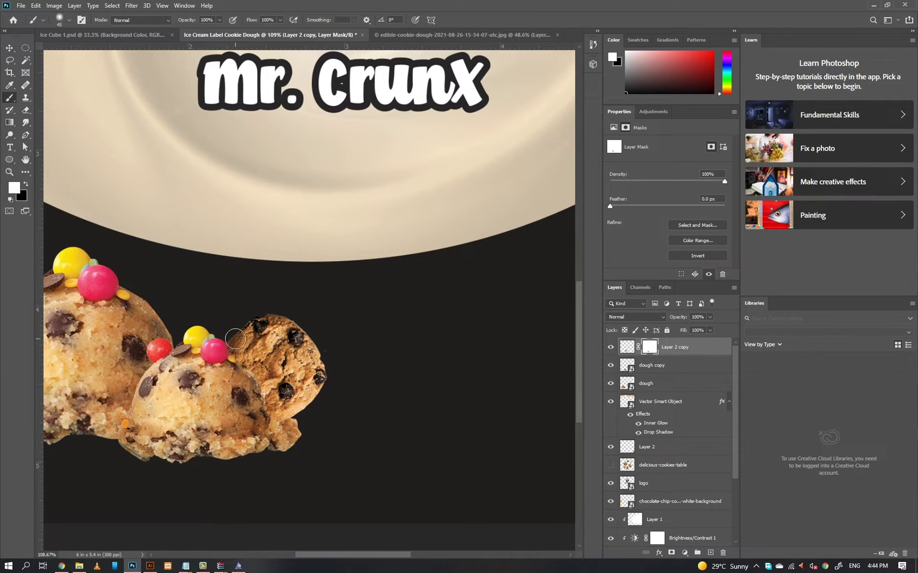
key(ctrl+0)
key(v)
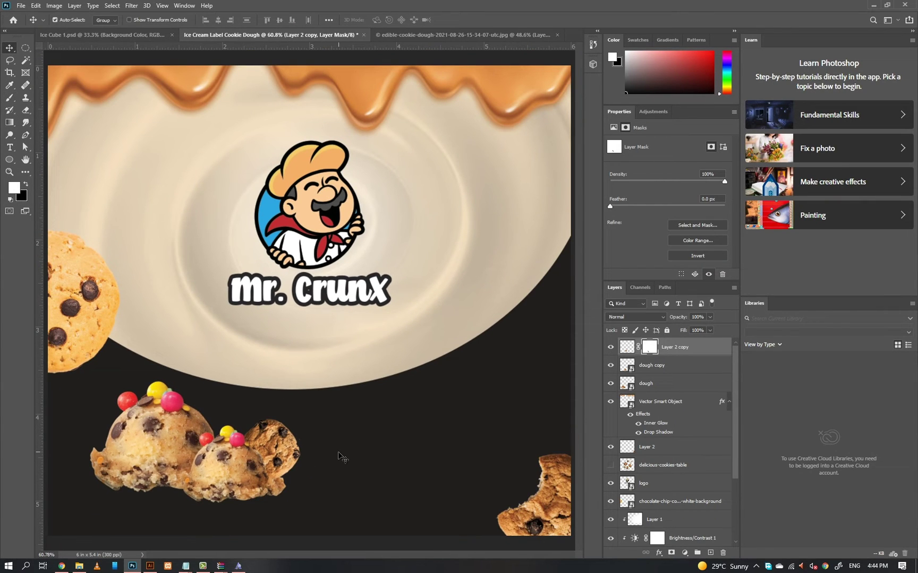
Step: Group the masked cookie copy and the small dough scoop layer as Group 1
shift+click(675, 365)
right_click(672, 351)
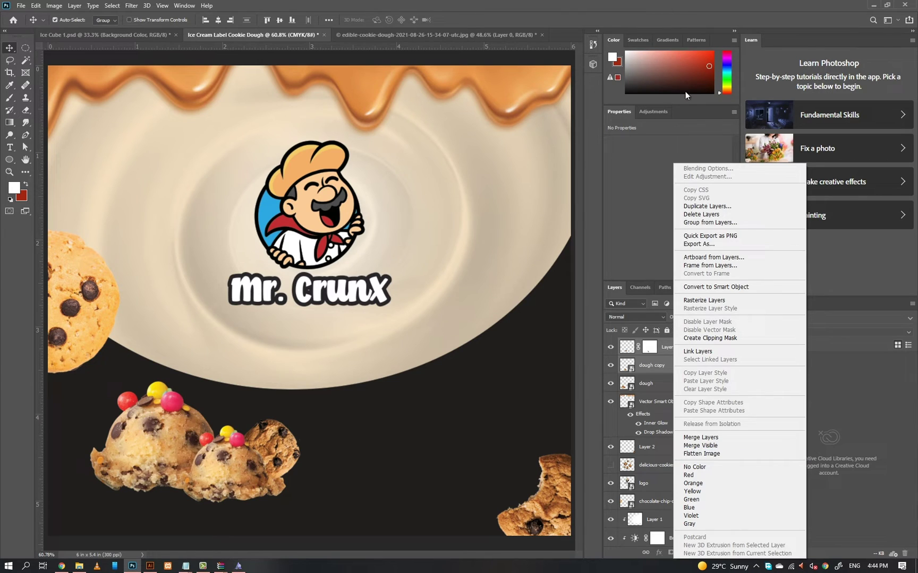
click(717, 223)
click(530, 177)
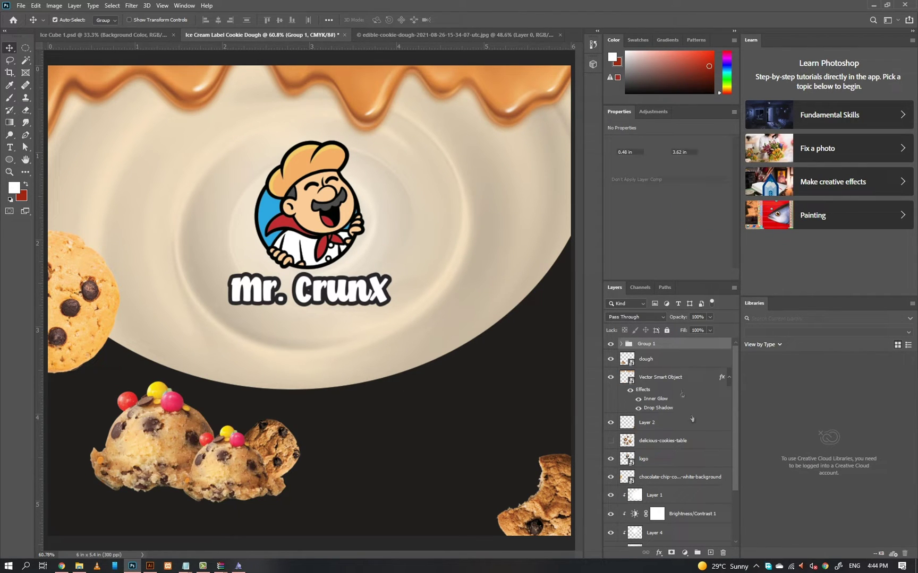
Step: Add a new layer above the large dough scoop and sample the dark background #191816 as foreground colour
click(671, 359)
click(710, 553)
click(15, 189)
click(404, 419)
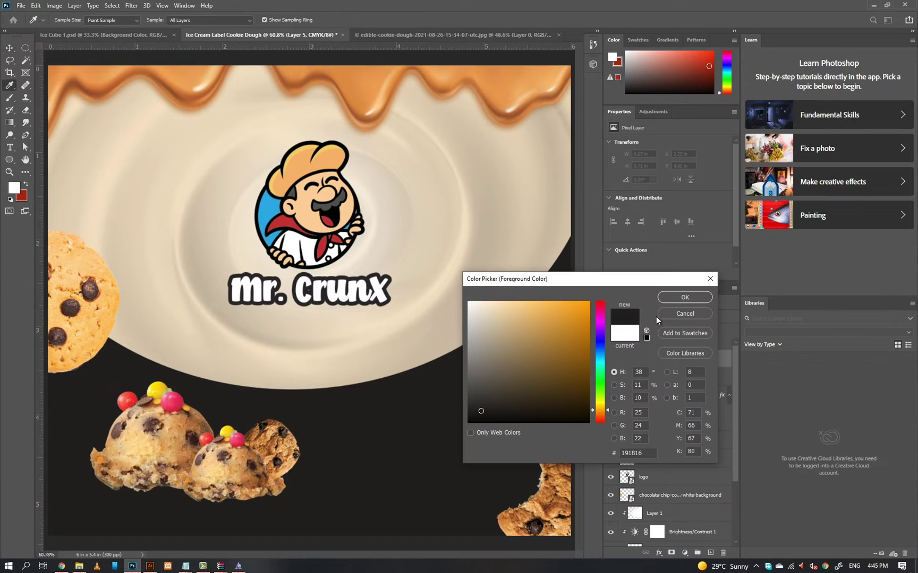
click(684, 297)
Step: Enlarge the brush to 250 px and paint a dark patch about 1.47 by 1.31 in behind the small scoop
key(b)
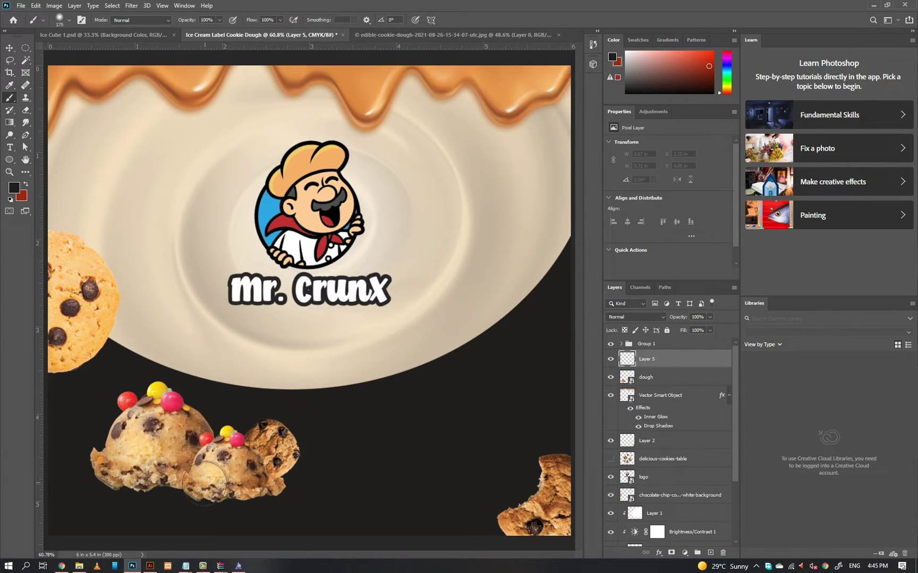
key(bracketright)
key(bracketright)
key(bracketright)
mouse_move(215, 492)
mouse_down()
mouse_move(235, 480)
mouse_move(213, 502)
mouse_move(234, 476)
mouse_move(223, 500)
mouse_up()
key(v)
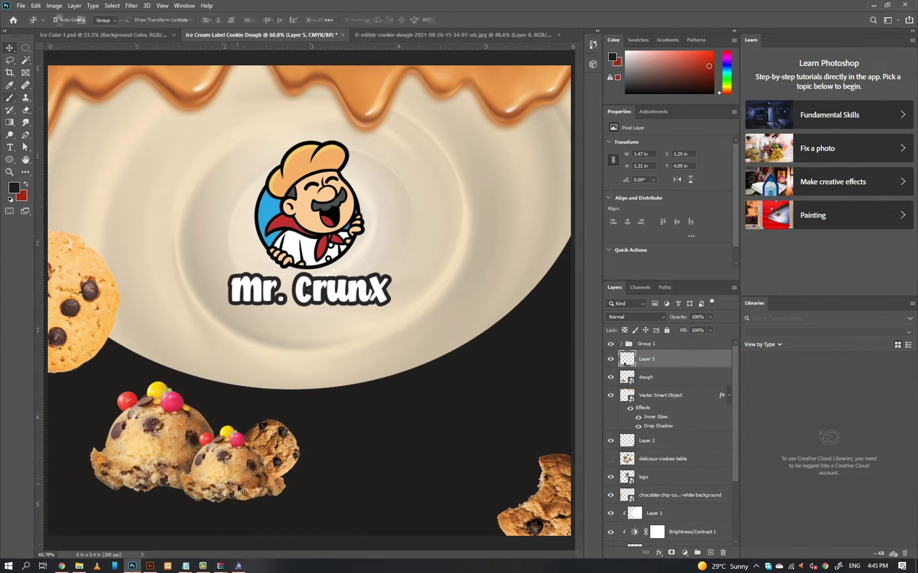
Step: Lock the Background Color layer, the Cookie Base shape, and its clipped Layer 3, Layer 4, Brightness/Contrast 1 and Layer 1
click(189, 448)
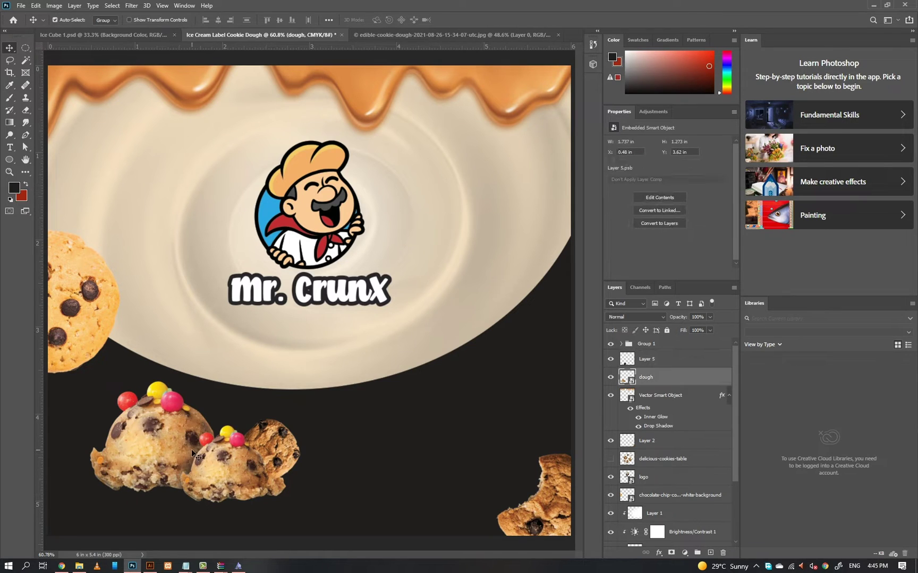
click(362, 523)
click(666, 331)
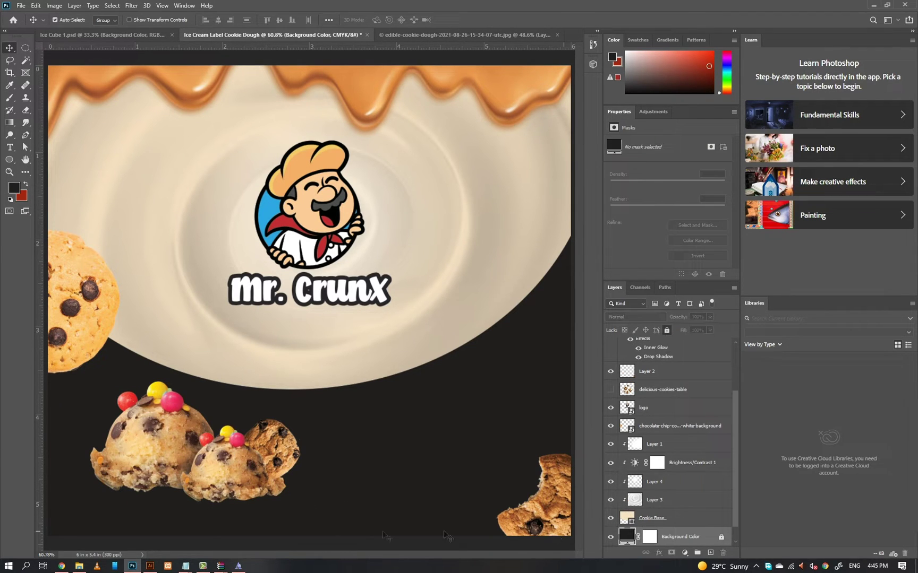
click(133, 436)
click(316, 516)
click(680, 522)
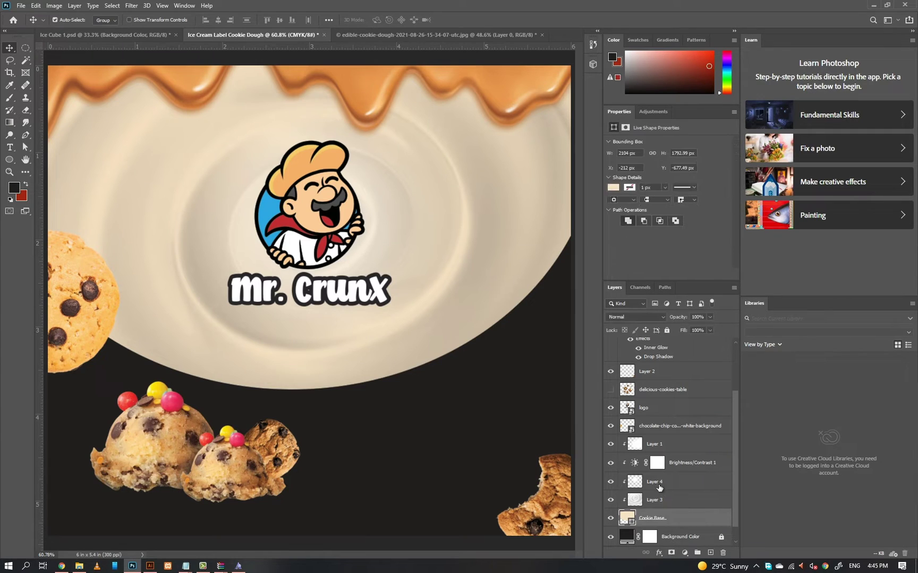
shift+click(672, 463)
click(666, 330)
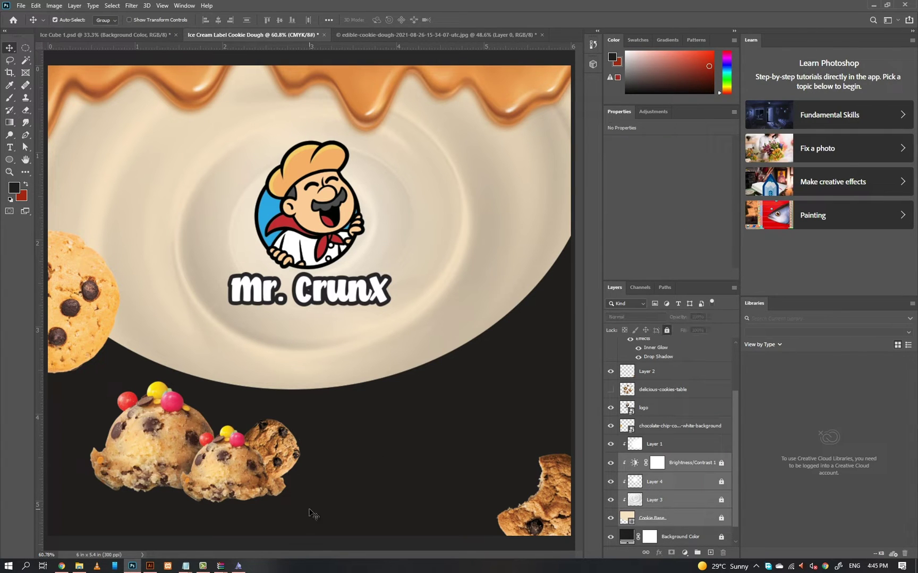
click(660, 444)
click(666, 330)
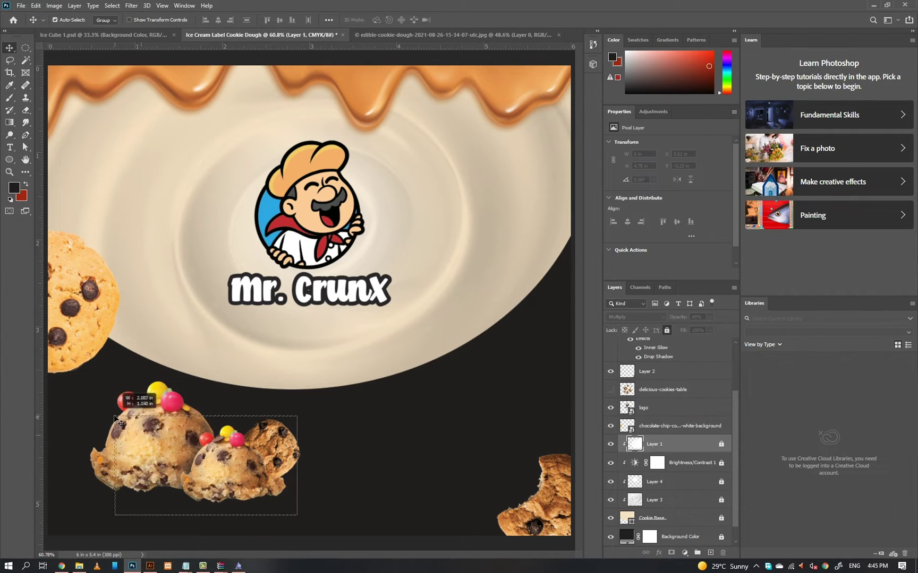
Step: Select both dough scoops with the cookie, enlarge them to about 109% and reposition them in the label's lower-left area
drag(143, 430, 129, 450)
key(ctrl+t)
drag(285, 399, 304, 385)
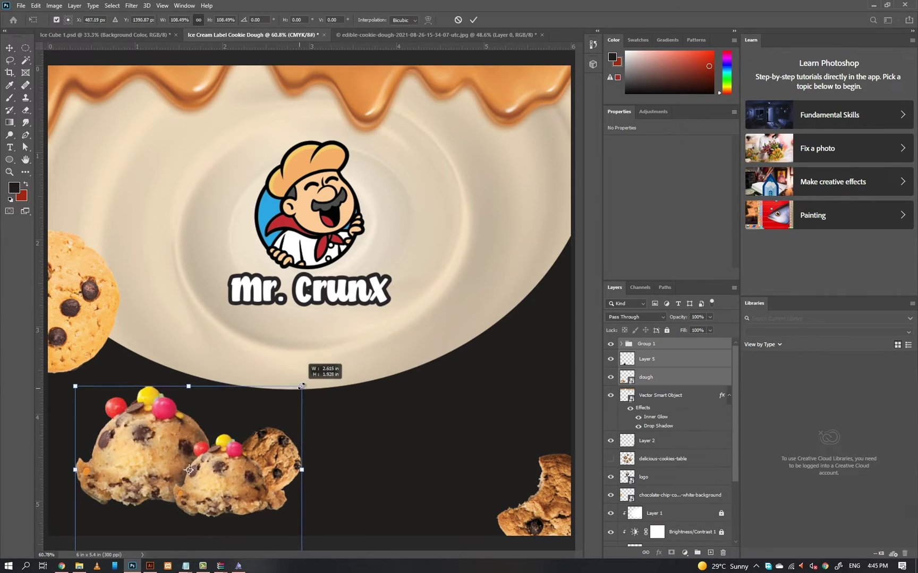
drag(241, 447, 241, 452)
key(Return)
Step: Add a new layer beneath the large dough scoop and paint a single soft black dab about 1.24 in wide
click(661, 377)
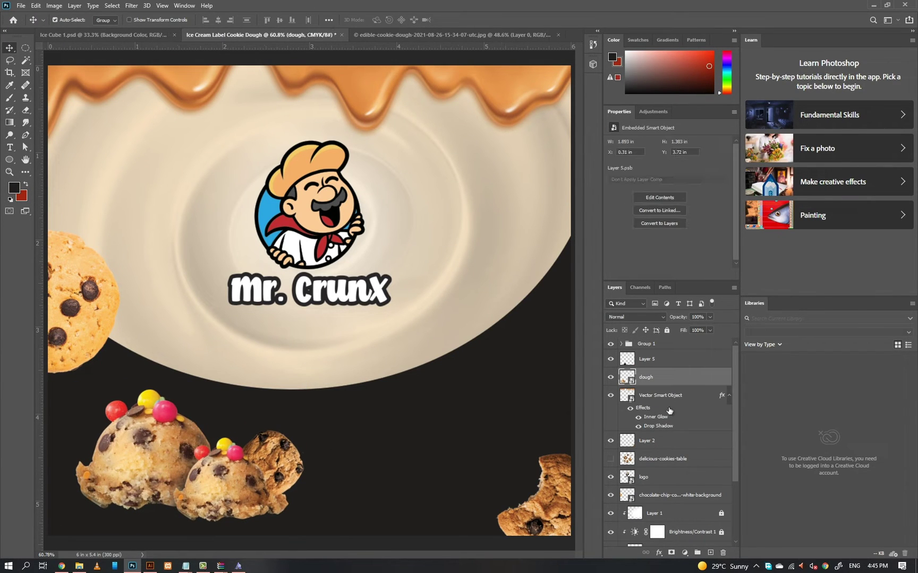
ctrl+click(711, 552)
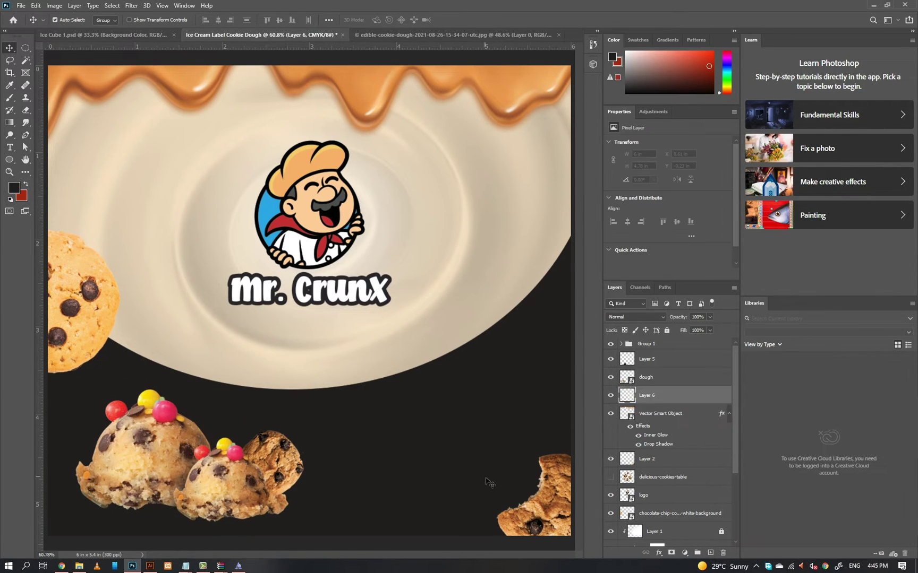
key(b)
key(d)
click(383, 451)
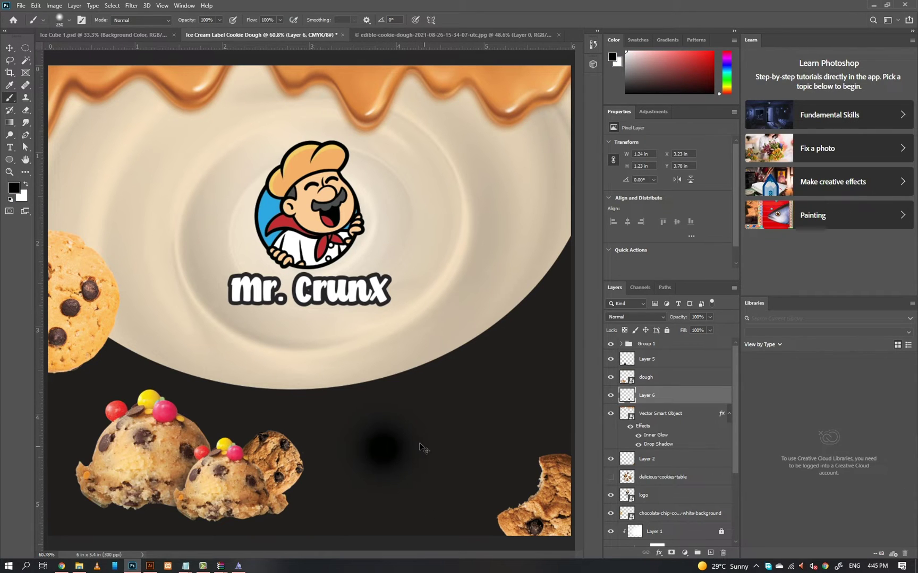
Step: Stretch the black dab to about 260% width and 79% height and place it under the large scoop as a shadow
key(ctrl+t)
drag(383, 397, 384, 436)
drag(410, 470, 288, 496)
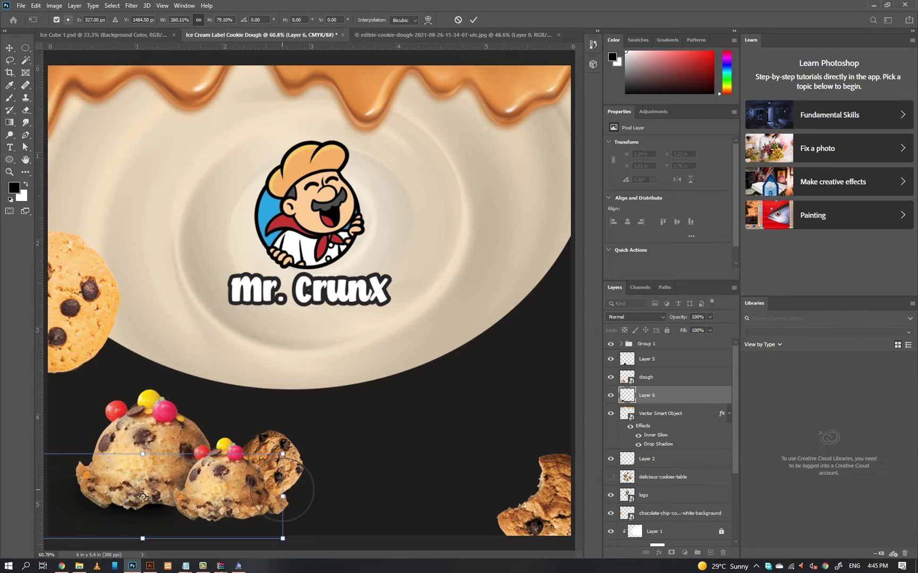
key(Return)
Step: Duplicate the shadow and position the copy beneath the small dough scoop
key(ctrl+j)
key(ctrl+t)
drag(167, 506, 254, 532)
key(Return)
Step: Add a layer above Group 1 and paint soft black shading below the scoops with a 500 px brush
click(442, 505)
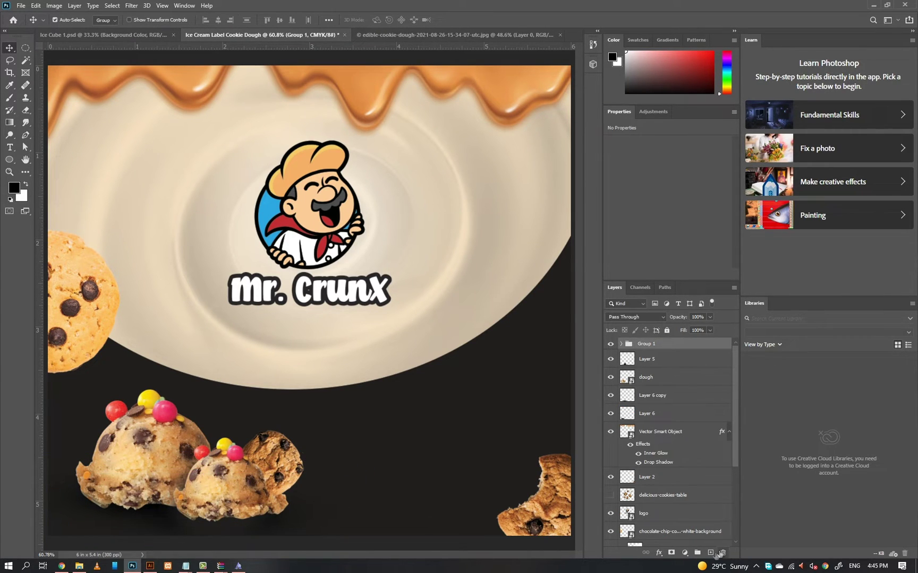
click(710, 553)
key(b)
scroll(364, 492, down, 3)
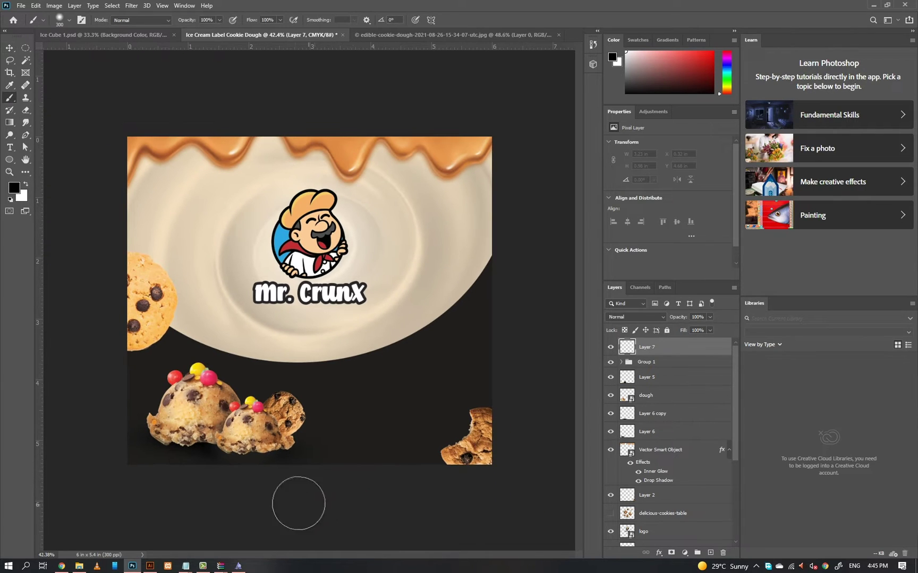
key(])
key(])
mouse_move(299, 495)
mouse_down()
mouse_move(212, 512)
mouse_move(233, 507)
mouse_move(195, 493)
mouse_up()
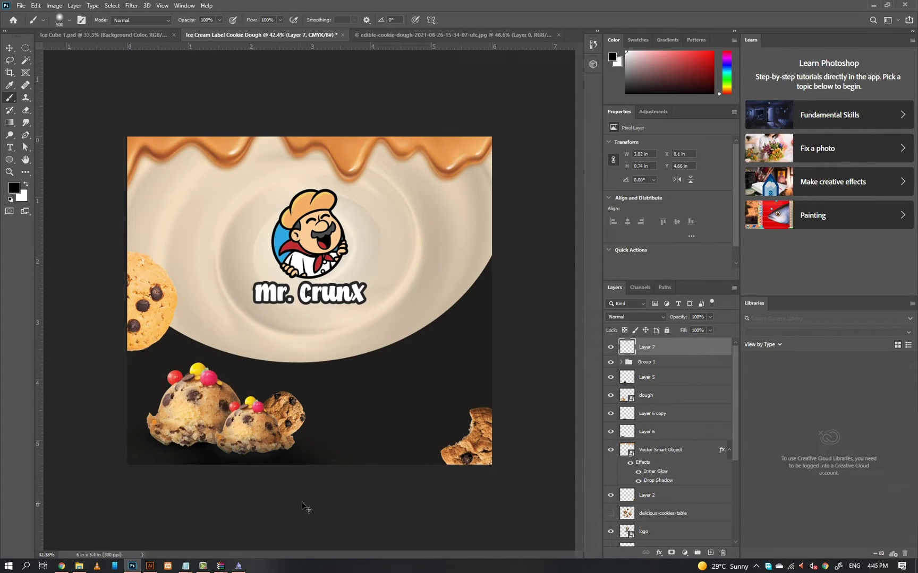
Step: Reduce the brush to 150 px, undo the last stroke and clip the black shading layer to Group 1
scroll(232, 486, up, 2)
key(bracketleft)
key(bracketleft)
key(bracketleft)
key(bracketleft)
key(bracketleft)
key(bracketleft)
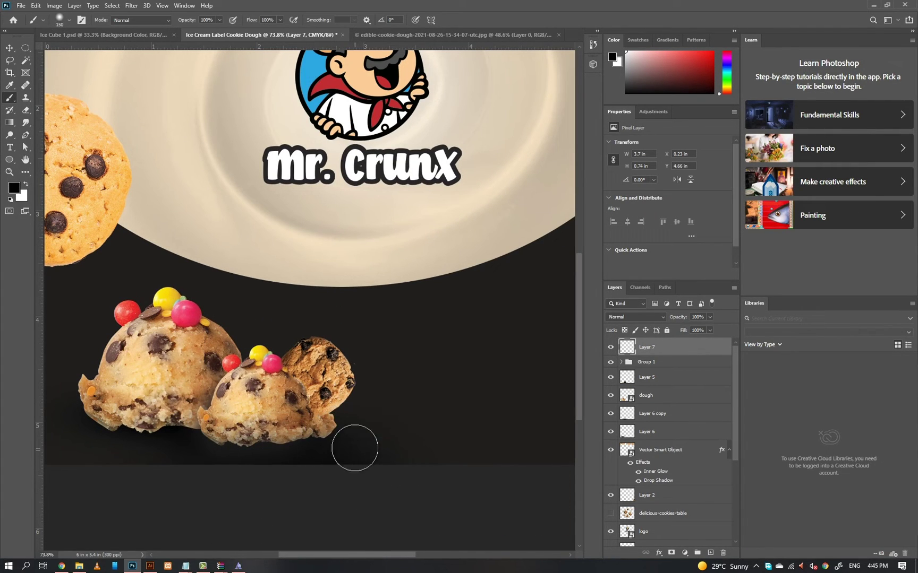
key(ctrl+z)
alt+click(648, 361)
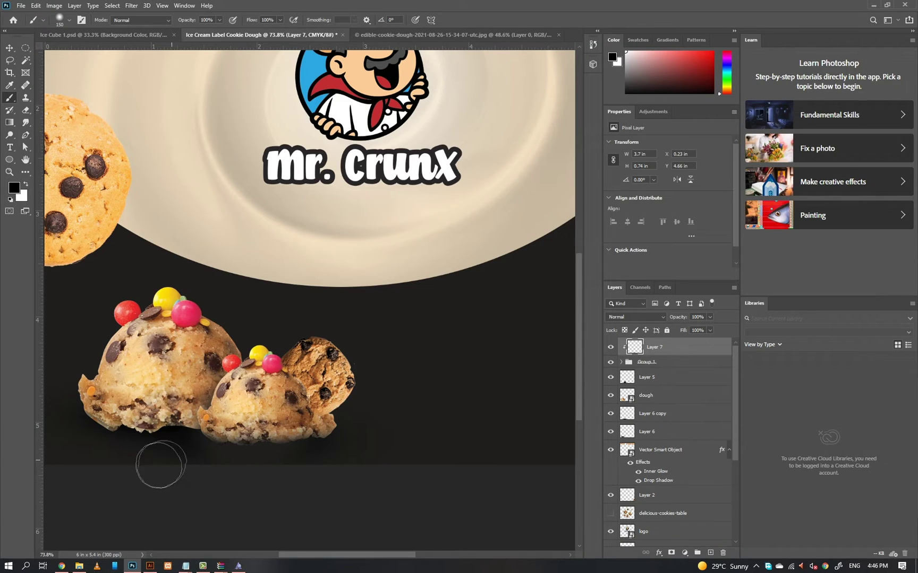
Step: Compare the artwork with the dark patch layer and with the small scoop group hidden
click(611, 377)
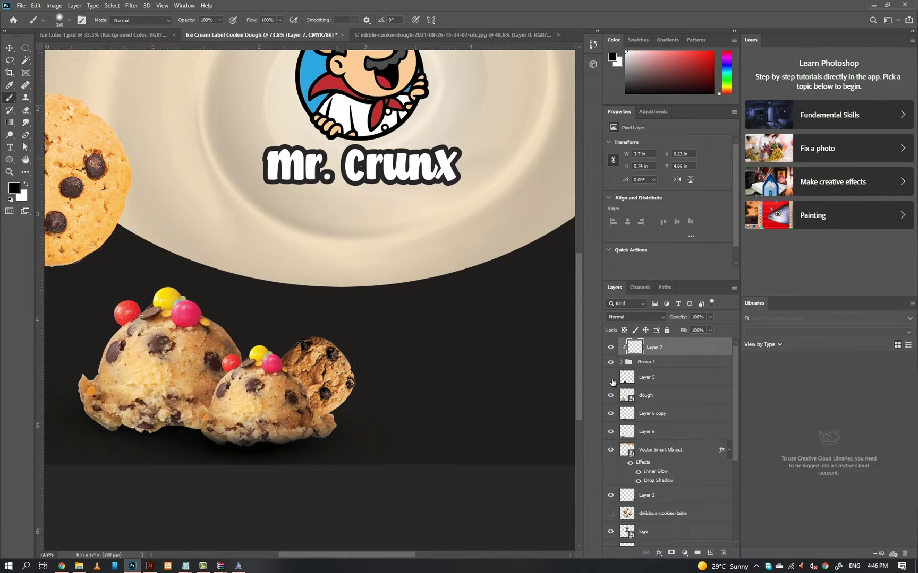
click(611, 378)
click(610, 362)
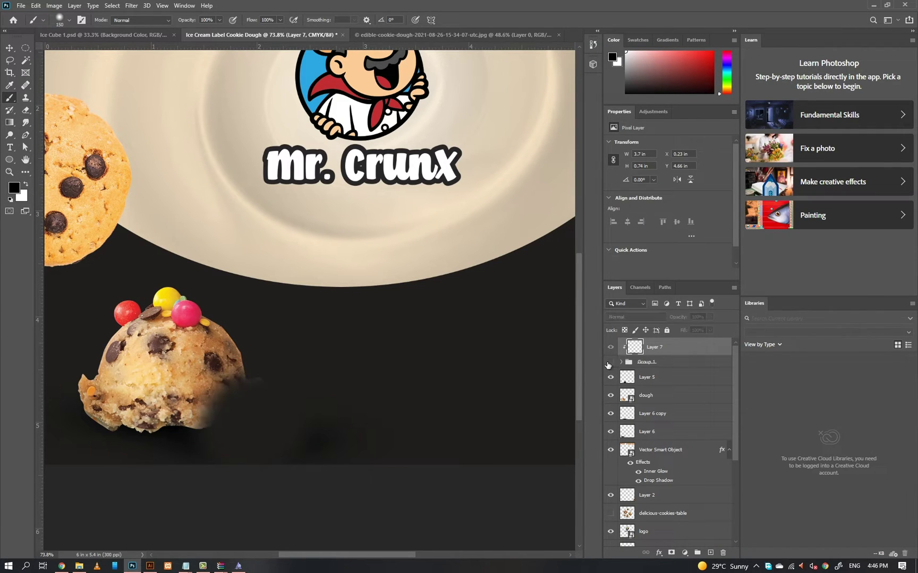
click(611, 361)
Step: Add a layer clipped to the large dough scoop, paint soft black shading along its base and check the result
key(v)
click(197, 357)
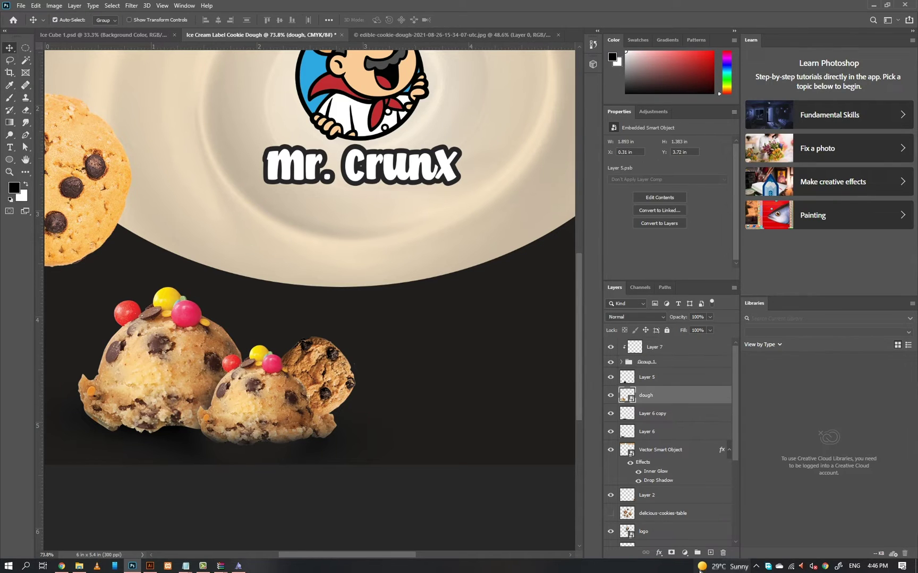
click(711, 553)
key(b)
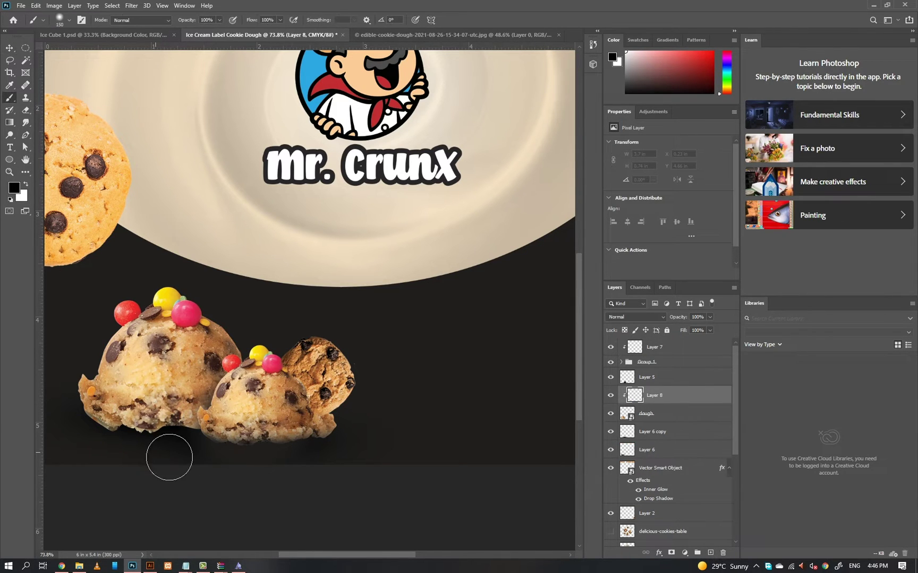
mouse_move(193, 452)
mouse_down()
mouse_move(114, 451)
mouse_move(150, 467)
mouse_move(82, 455)
mouse_move(223, 474)
mouse_up()
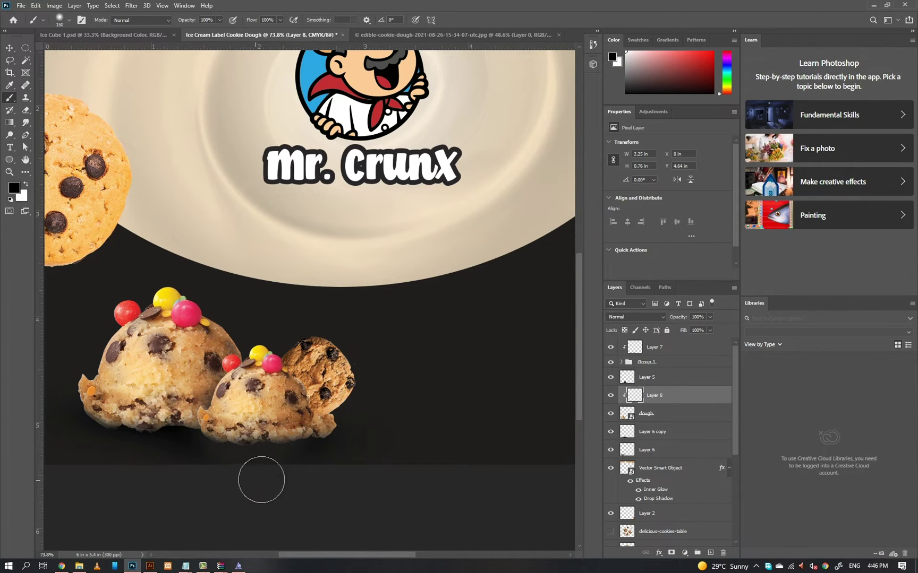
key(ctrl+0)
key(v)
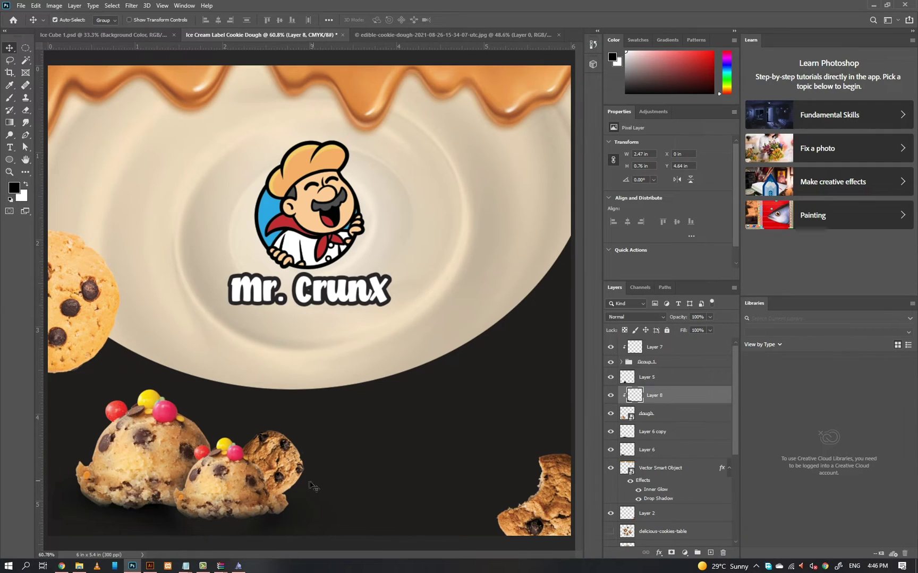
click(610, 395)
Step: Shift the bitten cookie in the label's lower-right corner further right and delete the dark patch on Layer 5
drag(569, 514, 584, 514)
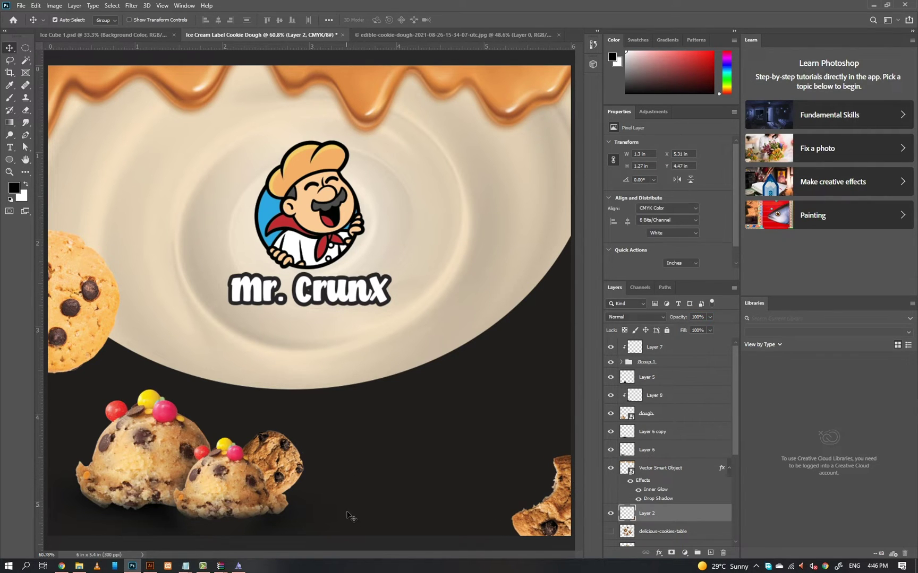
drag(343, 516, 363, 490)
drag(267, 528, 286, 534)
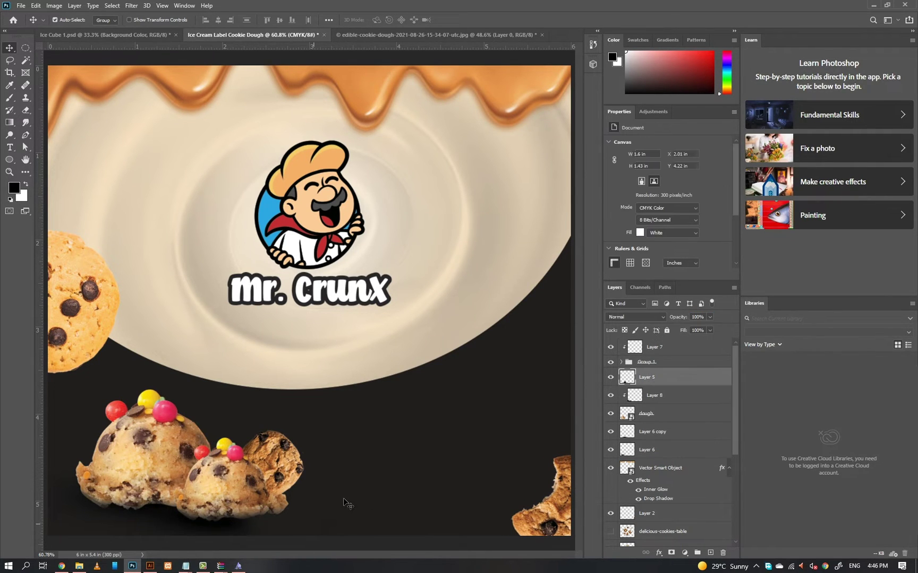
key(Delete)
Step: Select the dough scoops with their shadow and shading layers, scale them to about 127.5% and reposition them in the label's lower-left area
drag(225, 525, 230, 516)
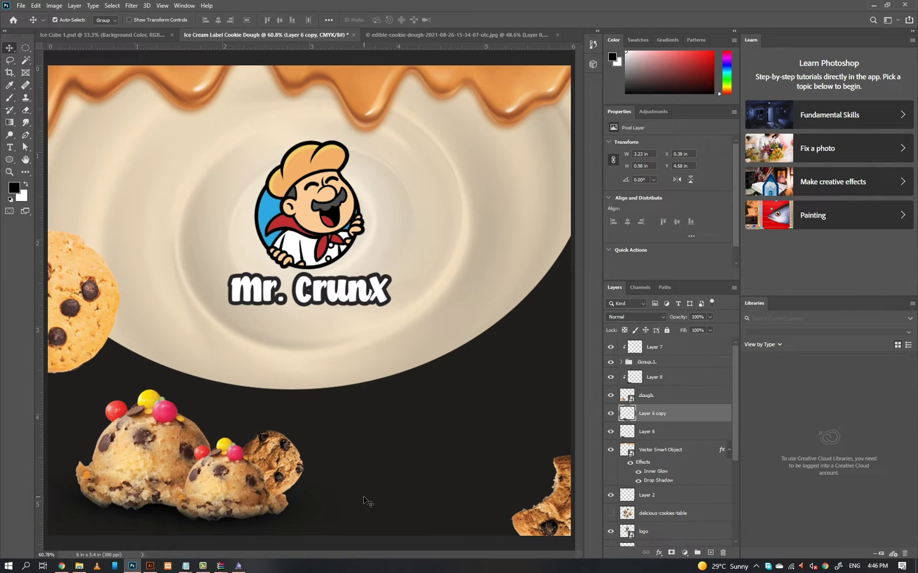
click(364, 499)
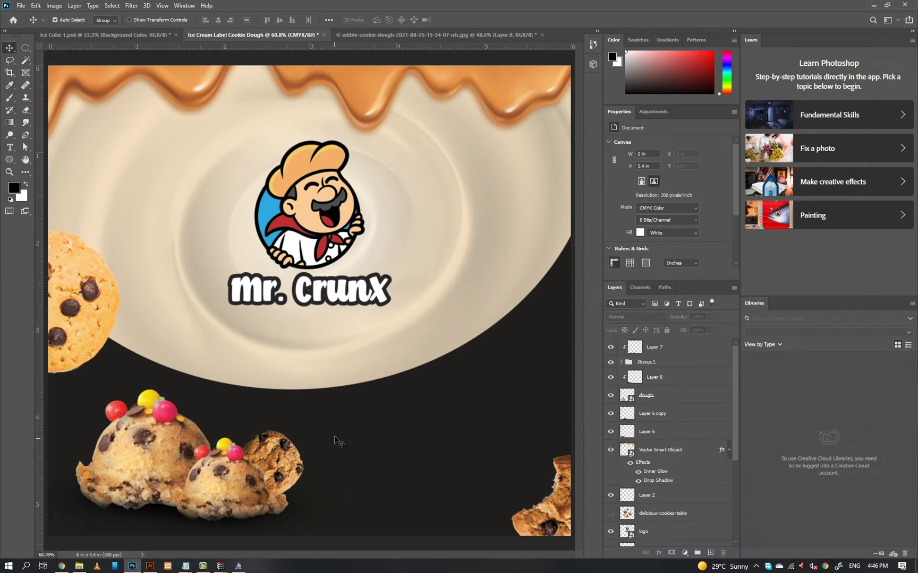
drag(359, 413, 196, 487)
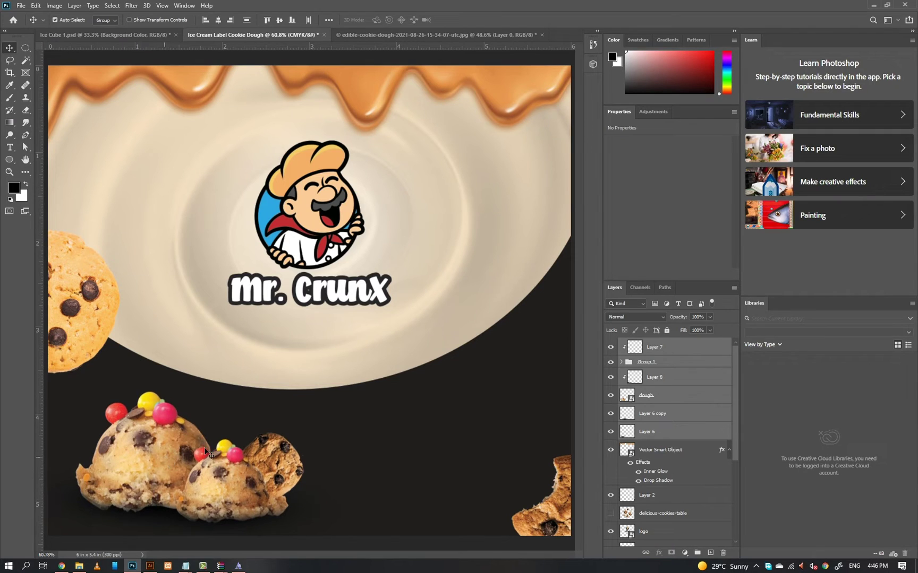
key(ctrl+t)
drag(389, 391, 454, 345)
drag(263, 470, 247, 482)
drag(449, 470, 484, 469)
drag(353, 497, 347, 484)
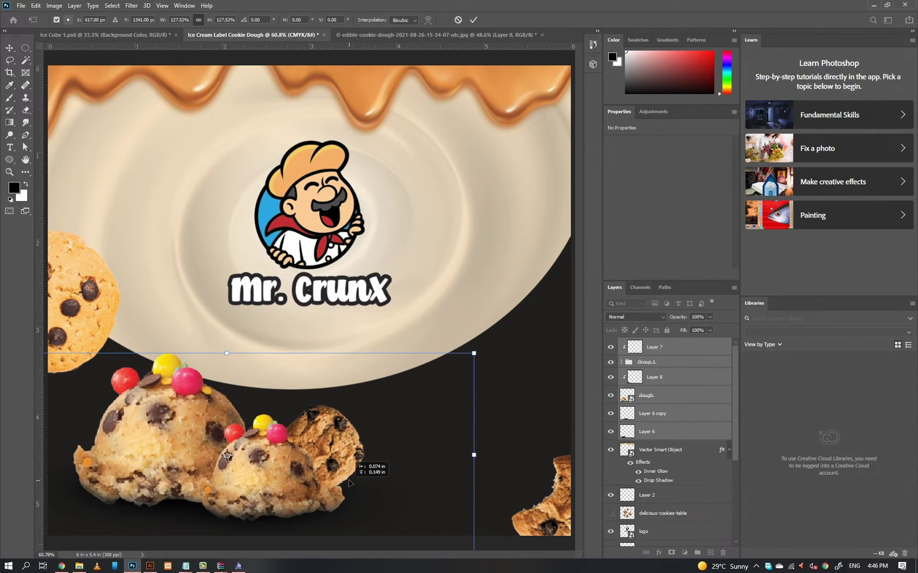
key(Return)
click(483, 439)
Step: Shrink the whole cookie at the label's left edge to a scale of 52.56%
scroll(455, 436, down, 2)
click(124, 325)
key(ctrl+t)
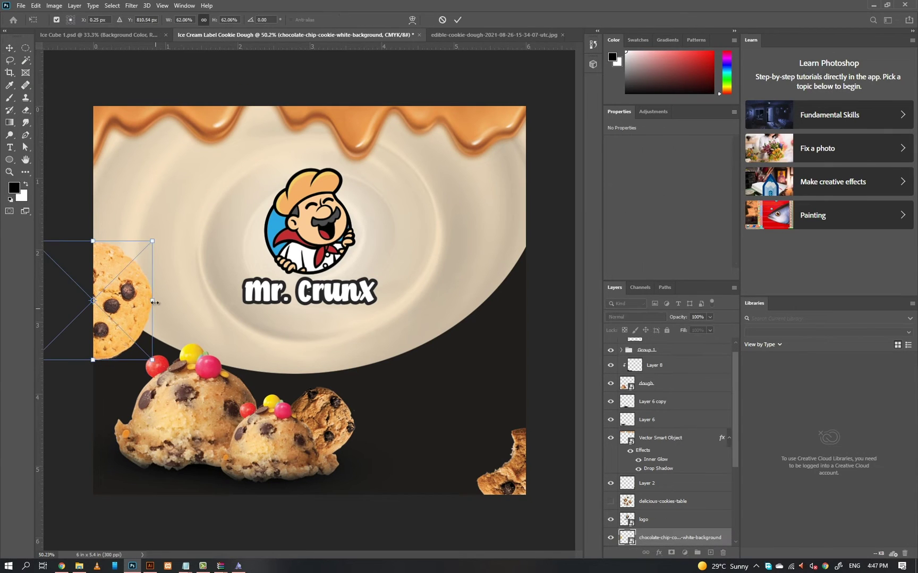
drag(154, 303, 122, 300)
key(Return)
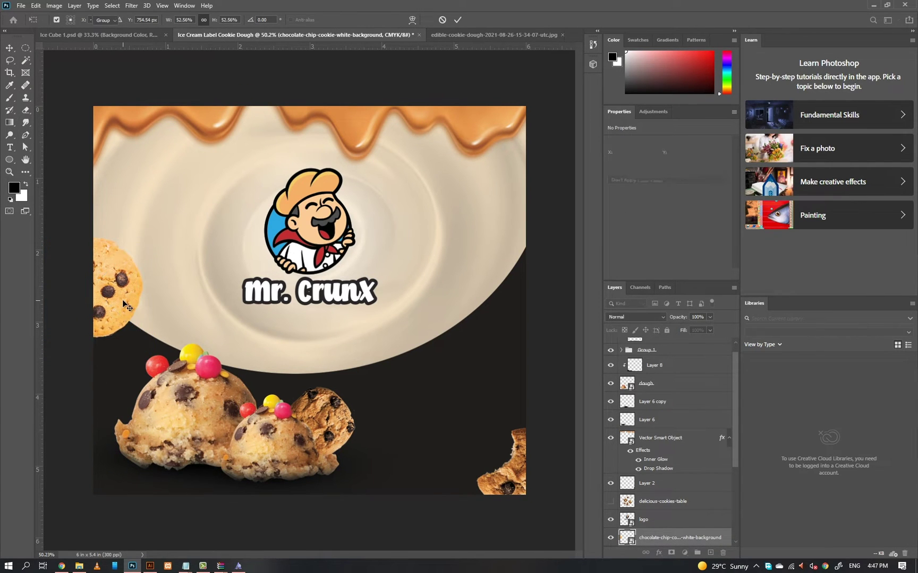
Step: Give the left-edge cookie a downward drop shadow in an orange-brown sampled from the cookie, at 79° with 16 px distance
scroll(719, 509, down, 2)
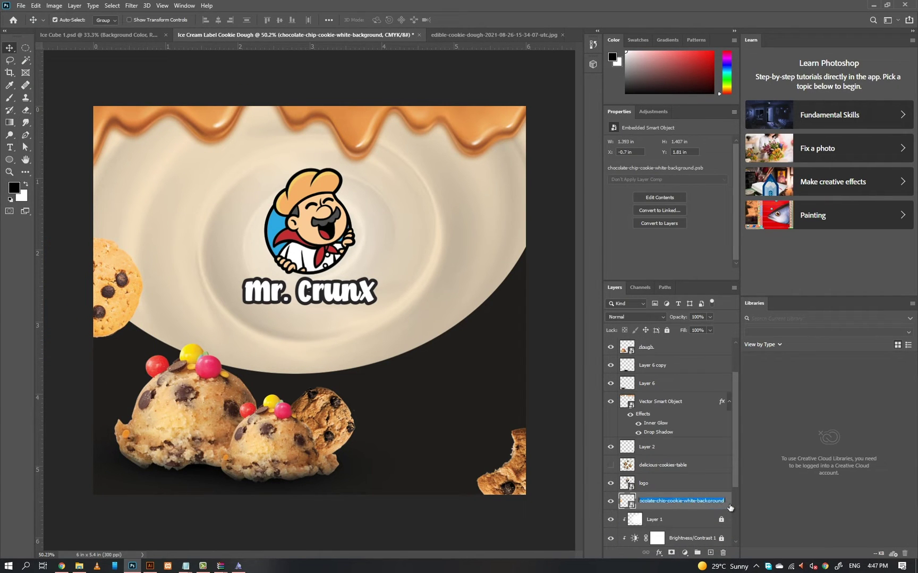
double_click(729, 508)
click(570, 479)
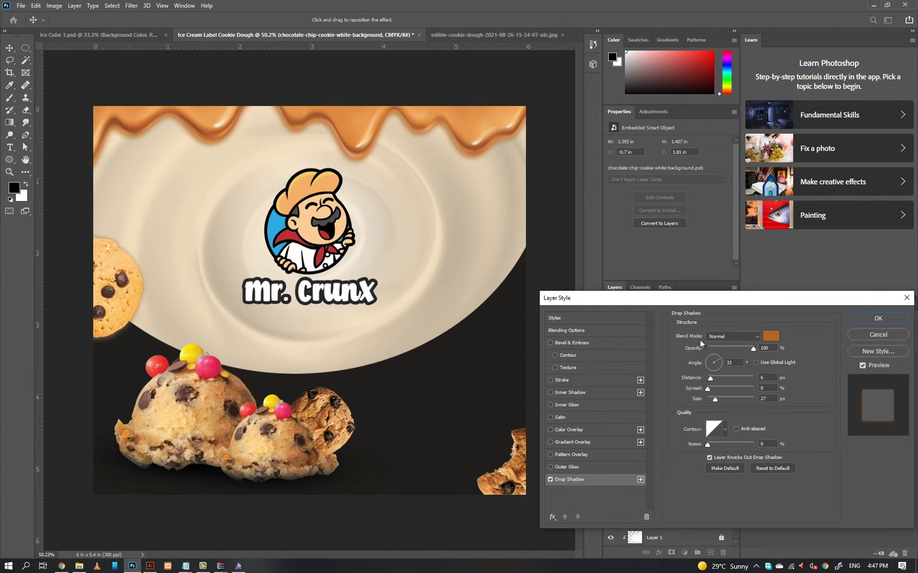
click(768, 337)
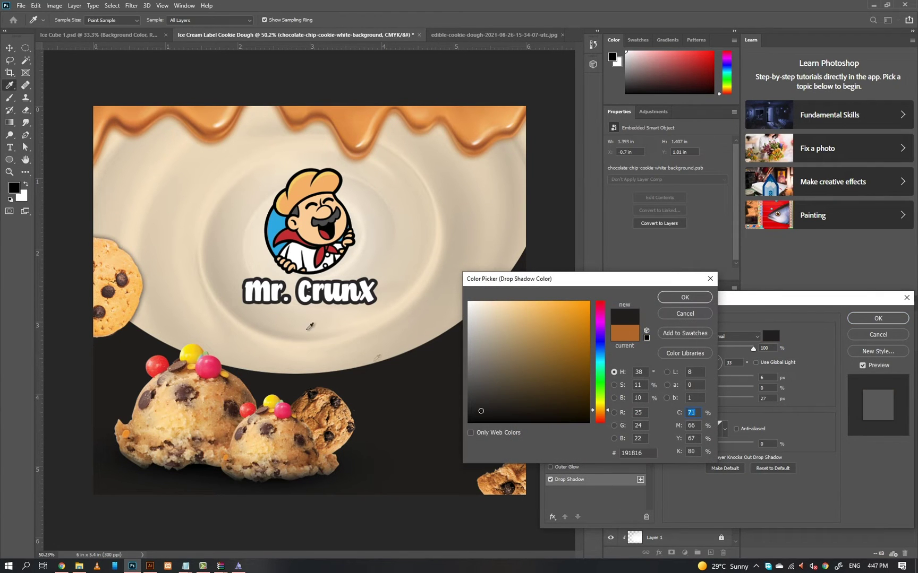
click(155, 287)
click(134, 298)
click(122, 282)
click(129, 292)
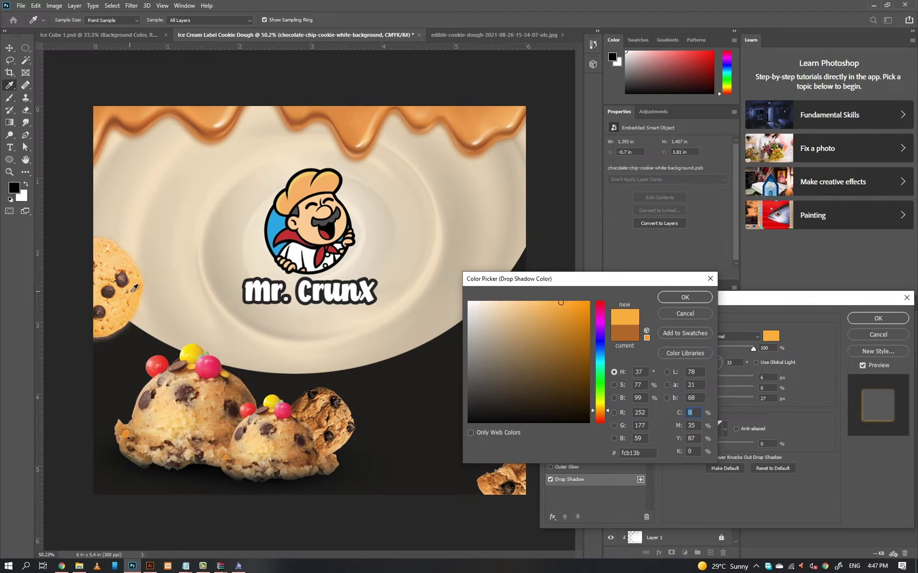
click(129, 304)
click(131, 301)
key(Return)
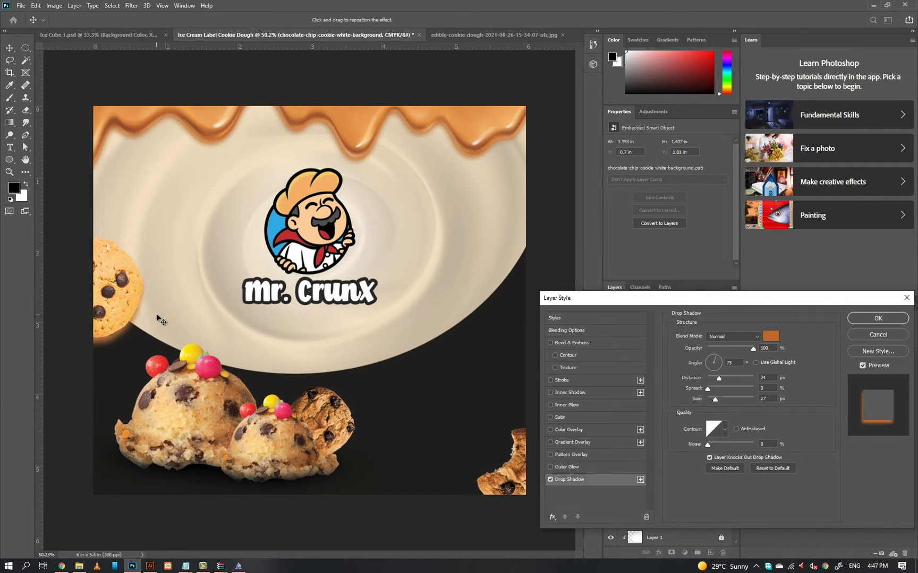
Step: Try Darken, Linear Burn, Pin Light and other blend modes for the cookie's drop shadow
click(731, 337)
click(719, 351)
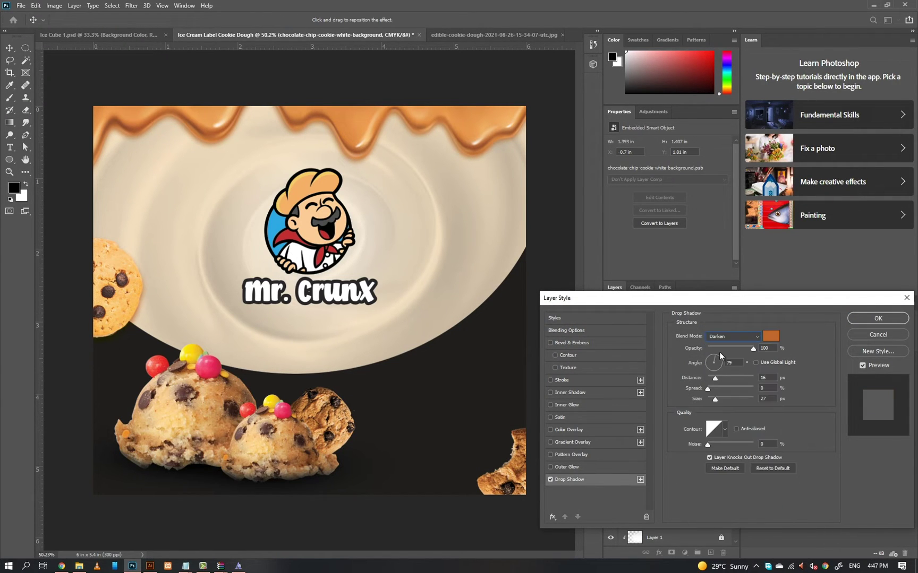
key(Down)
key(Down)
key(Down)
key(Down)
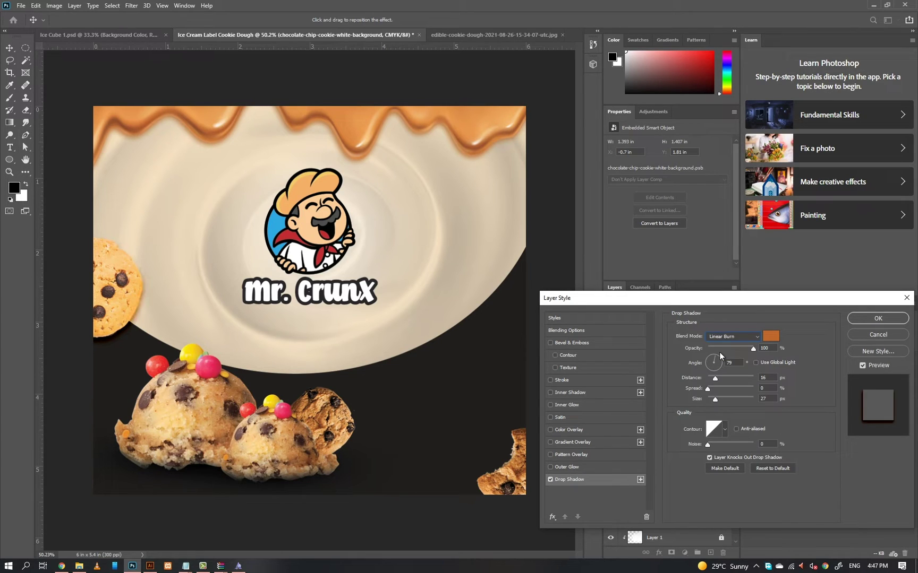
key(Down)
key(Down)
key(Down)
key(Down)
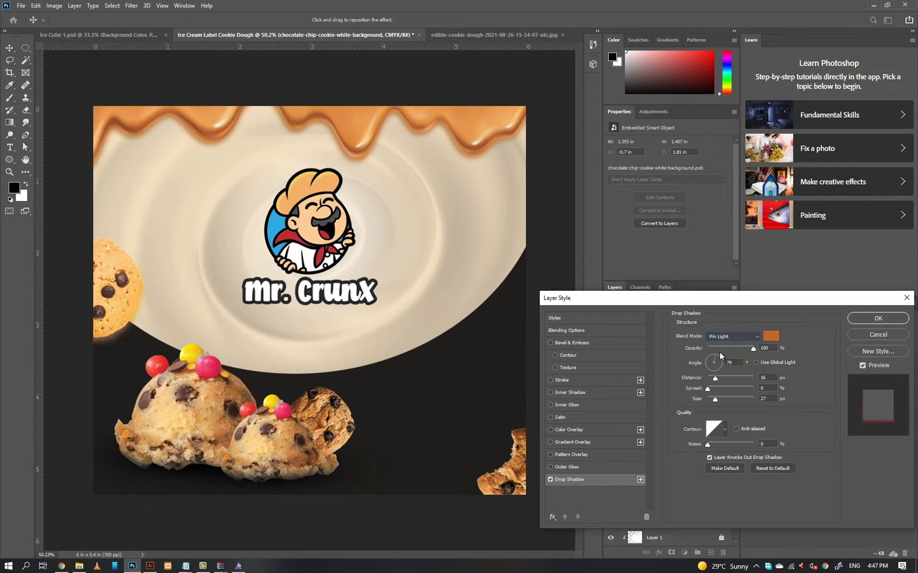
key(Home)
key(Return)
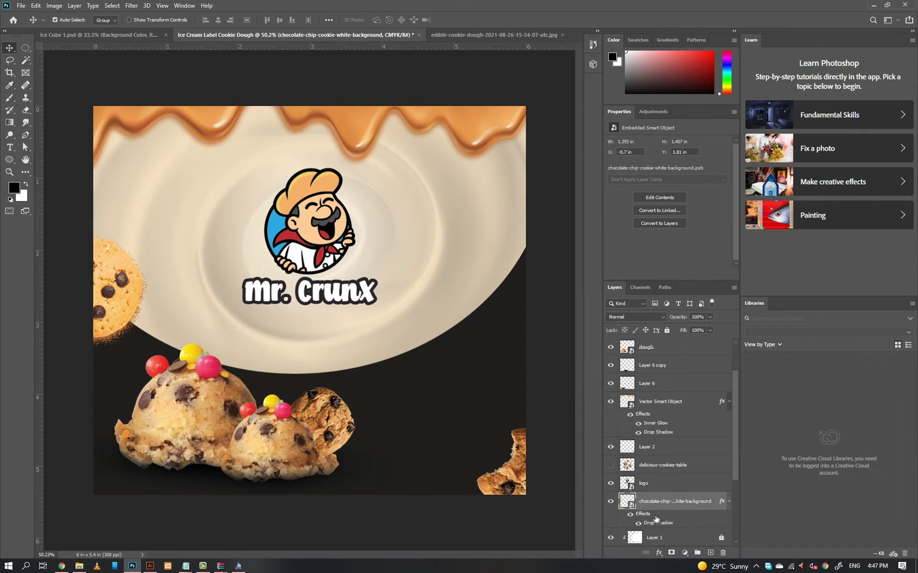
Step: Set the blend mode of the left-edge cookie's drop shadow to Darker Color
double_click(661, 523)
click(733, 336)
click(707, 364)
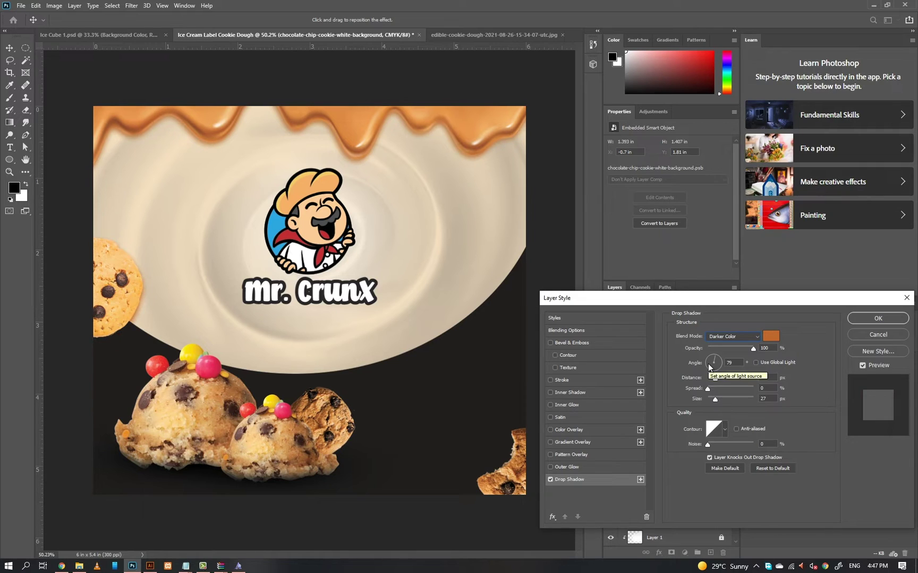
key(Return)
click(547, 484)
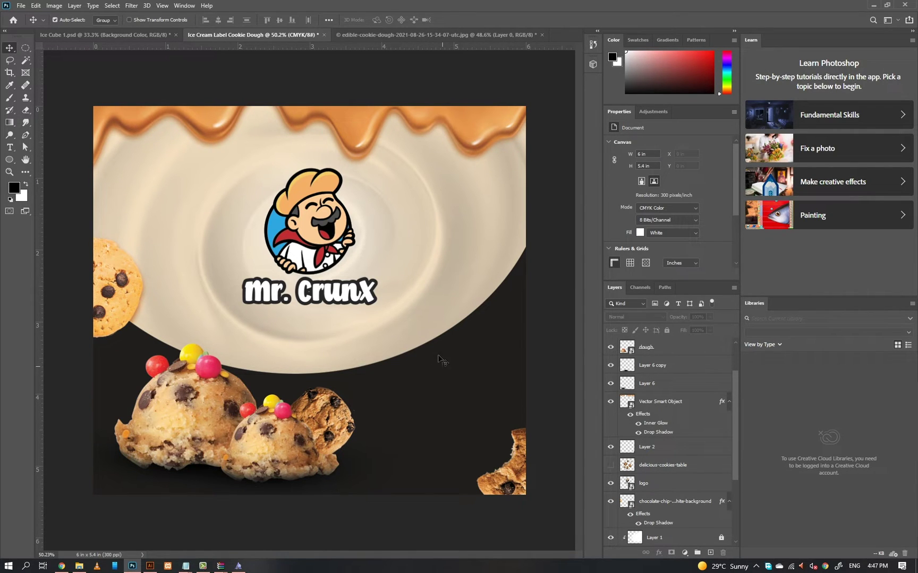
Step: Duplicate the Cookie Base ellipse and nudge the original beneath the copy about 30 px right and 10 px down
scroll(699, 492, down, 3)
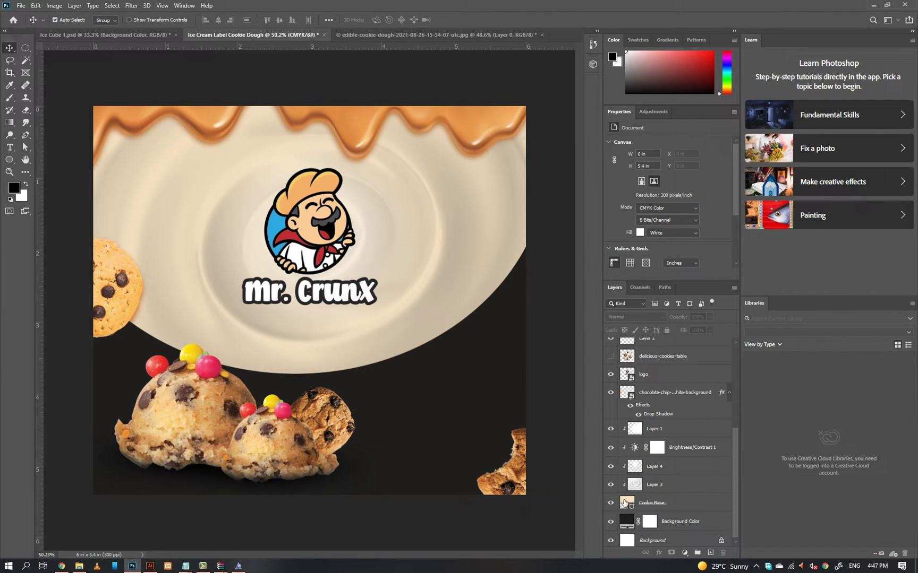
click(670, 508)
key(ctrl+j)
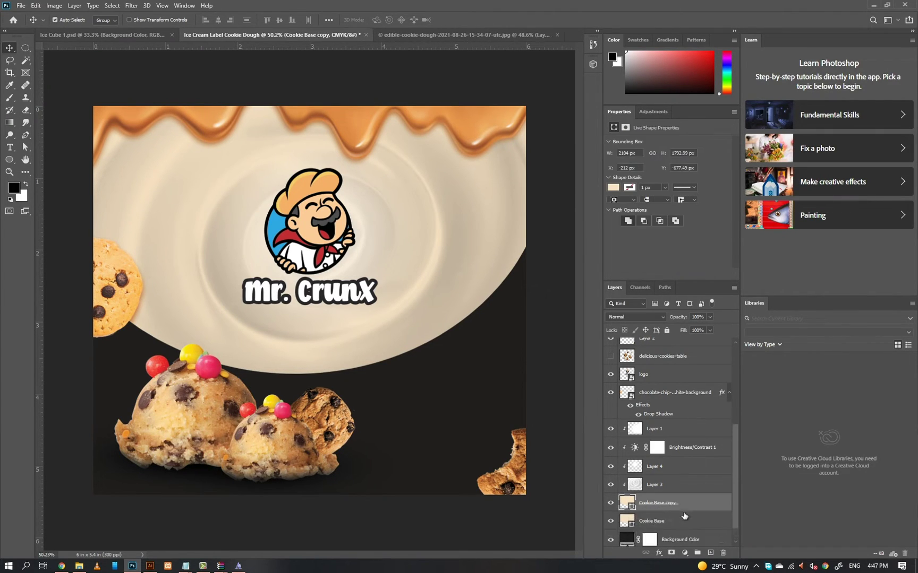
click(677, 519)
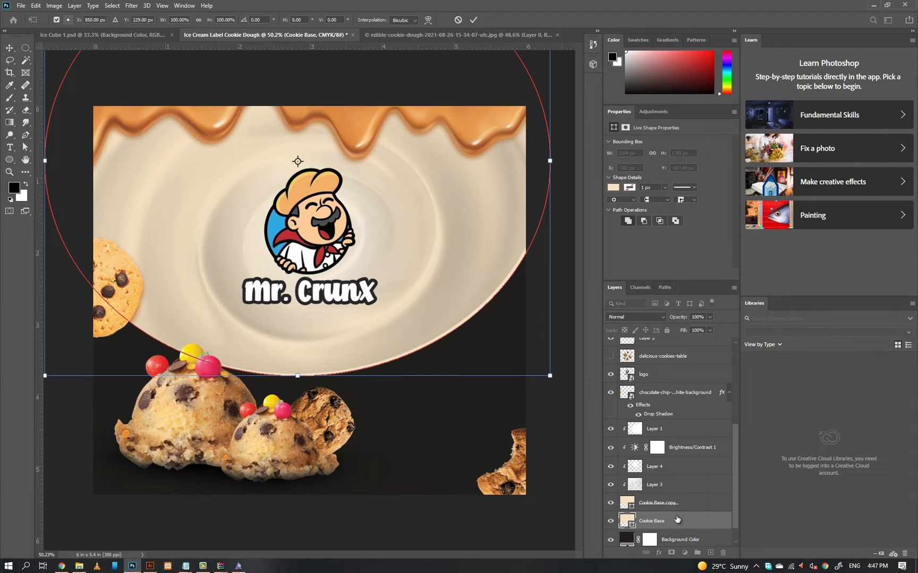
key(shift+Right)
key(shift+Right)
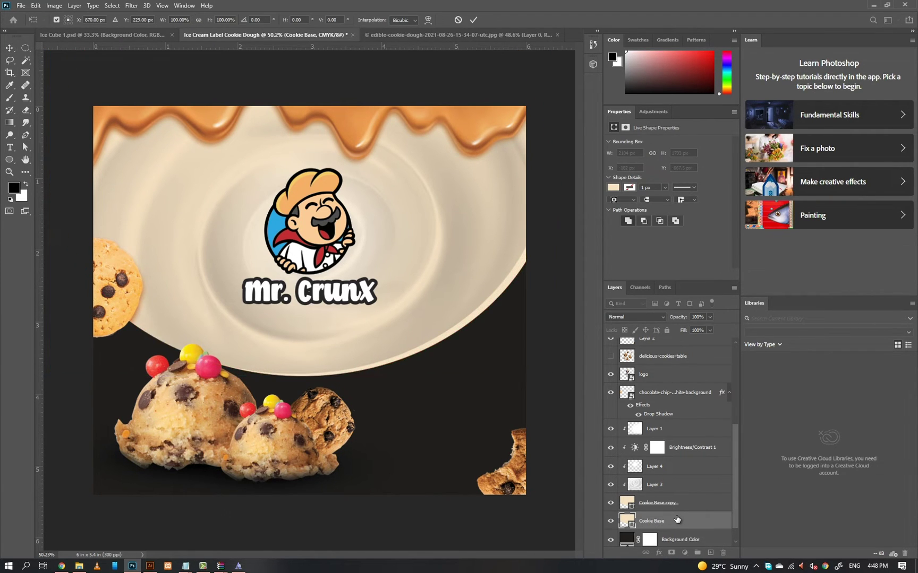
Step: Recolour the lower Cookie Base ellipse to caramel orange e7984b and shift the left-edge cookie slightly up and left
double_click(629, 519)
click(502, 179)
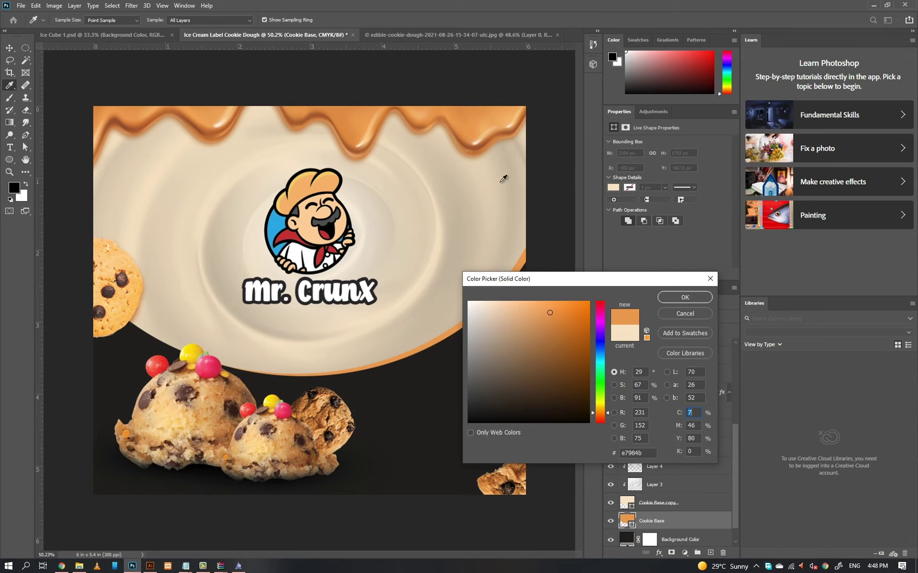
key(Return)
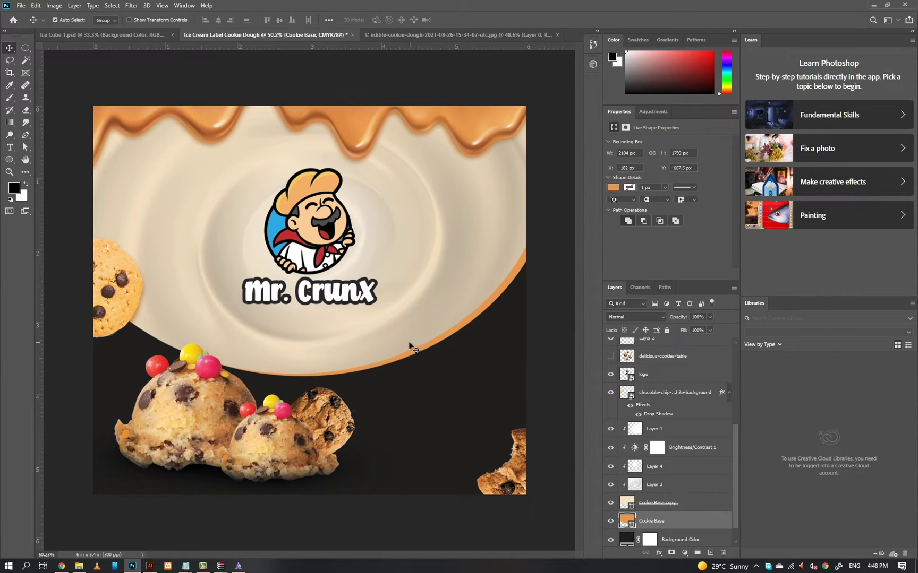
drag(120, 271, 114, 253)
Step: Add a new layer directly above Background Color and sample the ellipse's orange rim as the brush colour
click(680, 538)
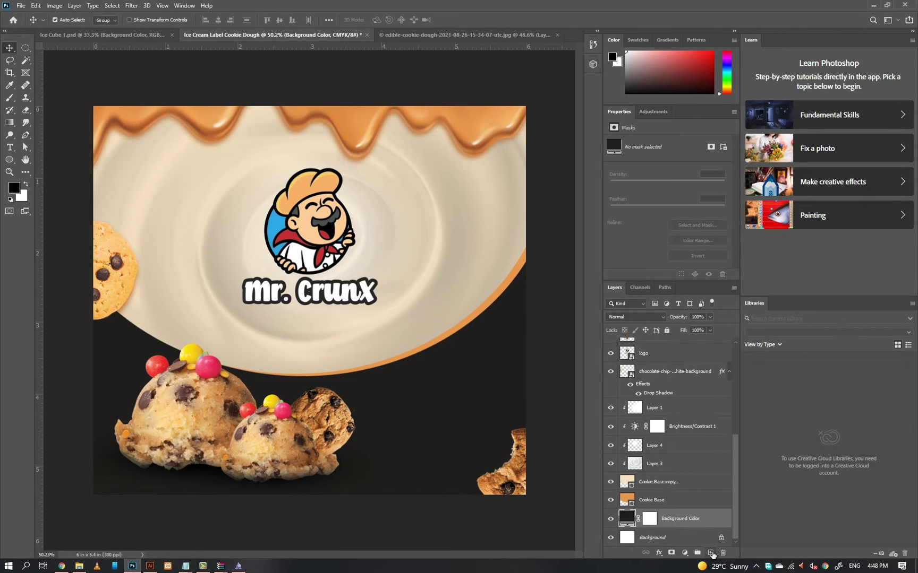
click(710, 553)
key(b)
alt+click(474, 314)
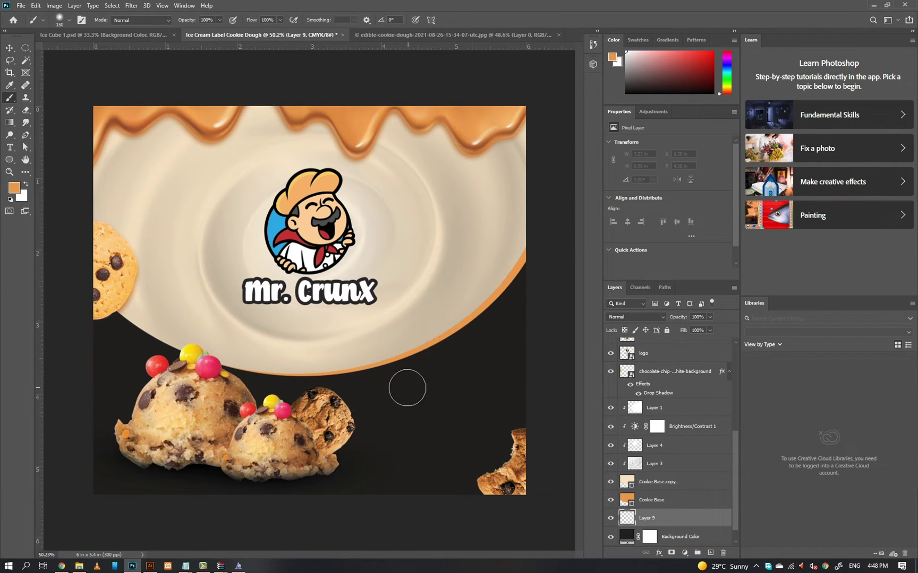
Step: Try a soft orange dab with a 1500 px brush on the dark background, then undo it
key(bracketright)
key(bracketright)
key(bracketright)
key(bracketright)
key(bracketright)
key(bracketright)
key(bracketright)
key(bracketright)
key(bracketright)
key(bracketright)
key(bracketright)
key(bracketright)
key(bracketright)
click(336, 402)
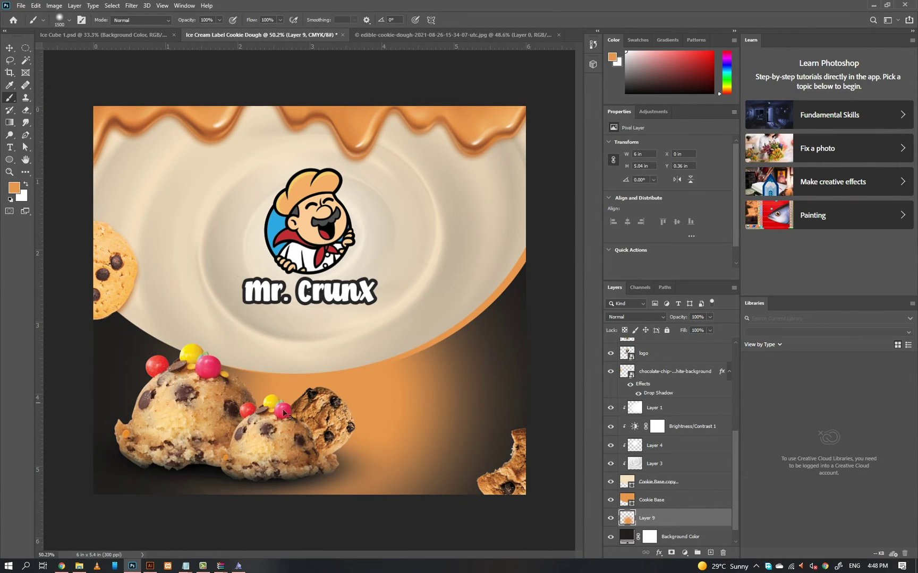
key(ctrl+z)
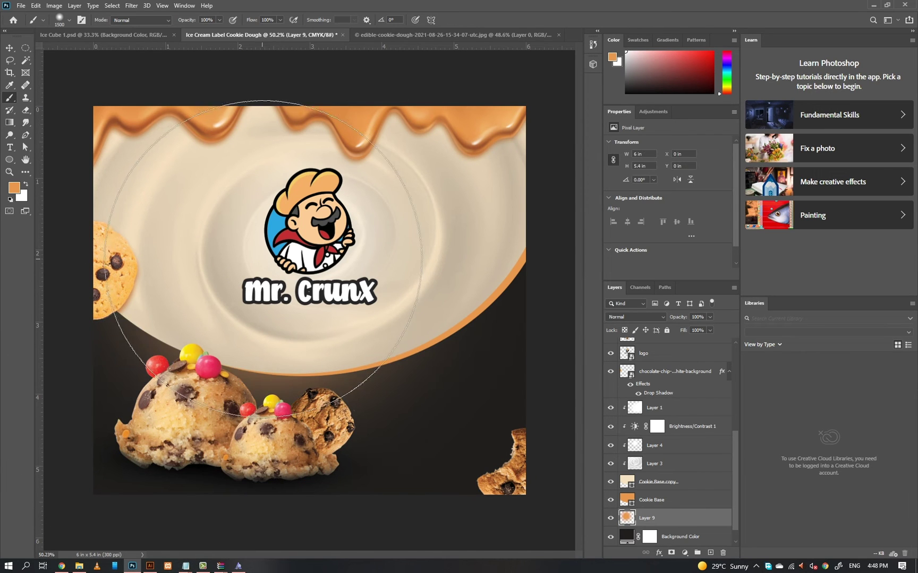
Step: Paint a soft orange dab with a 900 px brush, flatten it to 2.51 in high and place it behind the ellipse's left side
key(bracketleft)
key(bracketleft)
key(bracketleft)
click(341, 314)
key(ctrl+t)
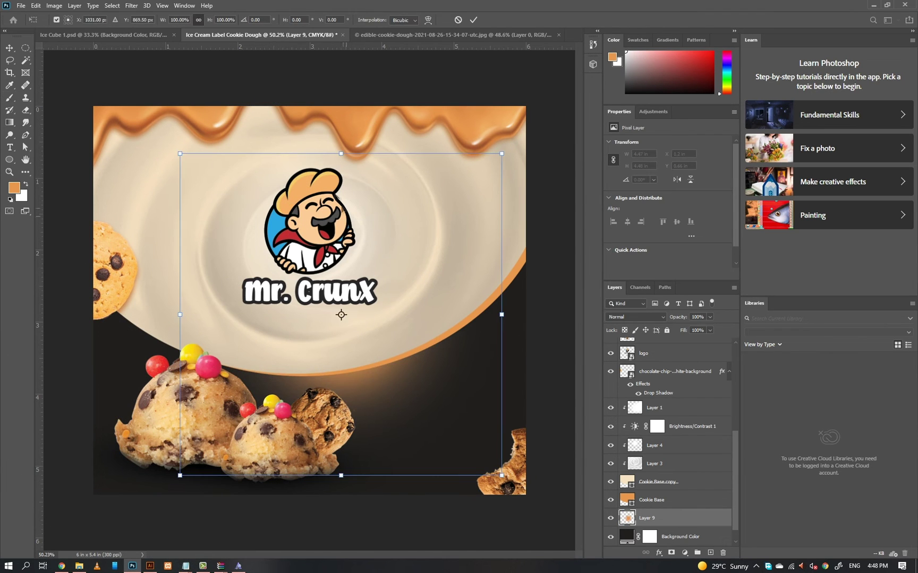
drag(341, 153, 341, 297)
mouse_move(398, 383)
mouse_down()
mouse_move(313, 336)
mouse_move(316, 325)
mouse_move(309, 333)
mouse_move(249, 297)
mouse_up()
key(Return)
Step: Duplicate the orange glow, move the copy behind the ellipse's right edge and rotate it to follow the rim
key(b)
key(ctrl+j)
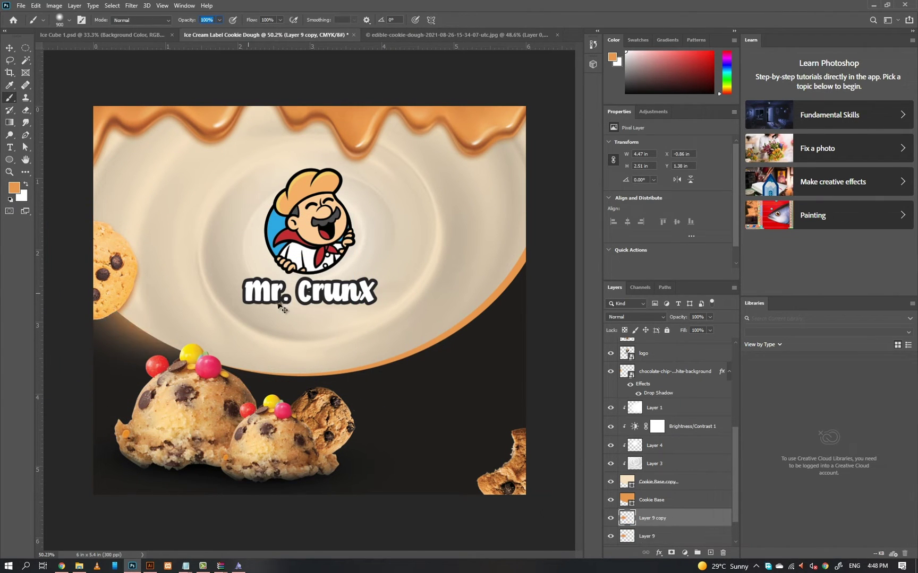
key(ctrl+t)
drag(192, 300, 420, 267)
mouse_move(499, 363)
mouse_down()
mouse_move(467, 303)
mouse_move(481, 379)
mouse_move(447, 289)
mouse_move(461, 268)
mouse_up()
key(Return)
key(v)
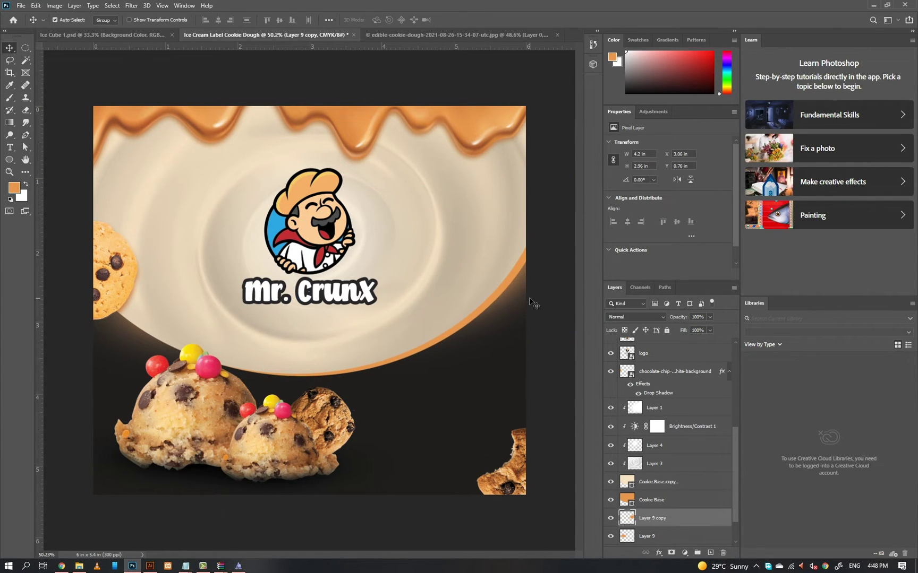
Step: Switch to the Notepad brief and select the flavour name "Cookie Dough"
mouse_move(187, 567)
click(246, 514)
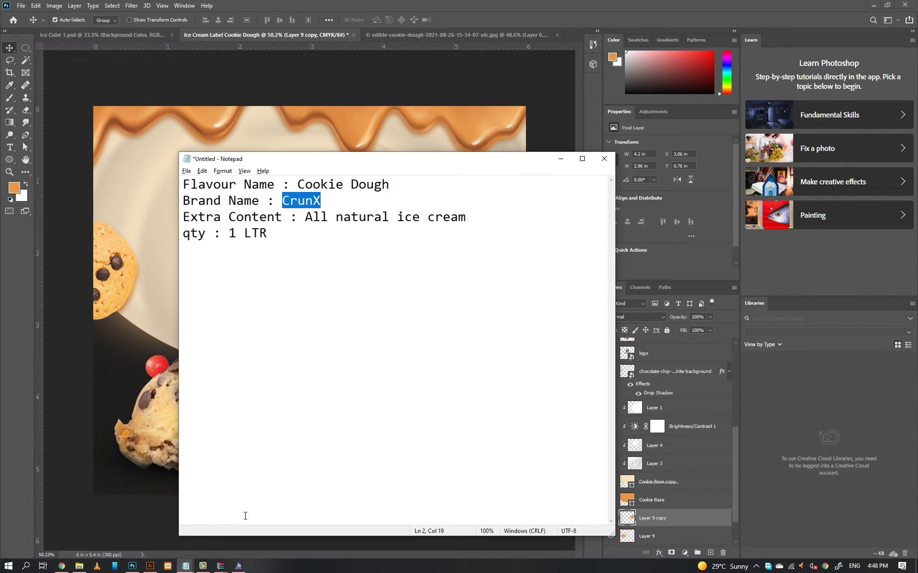
click(282, 395)
double_click(314, 186)
click(390, 184)
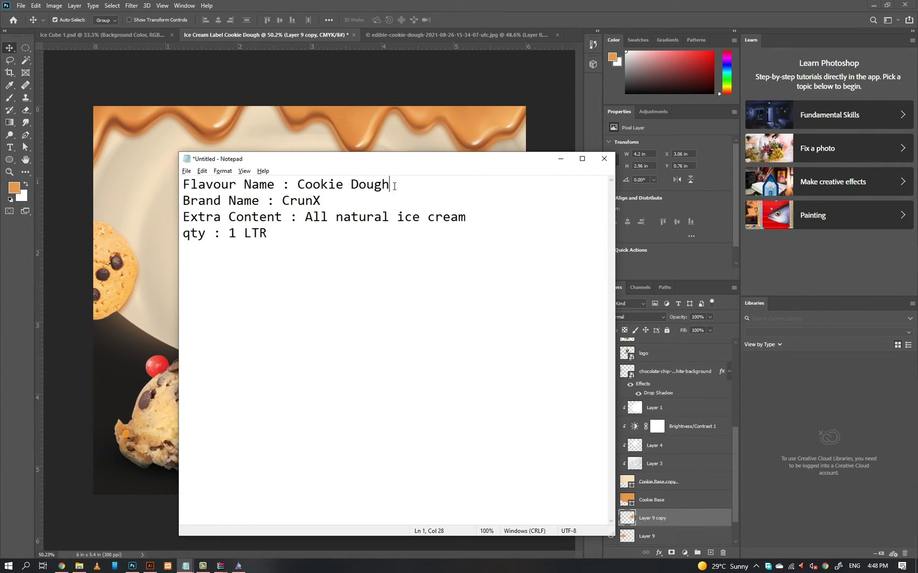
drag(390, 184, 301, 185)
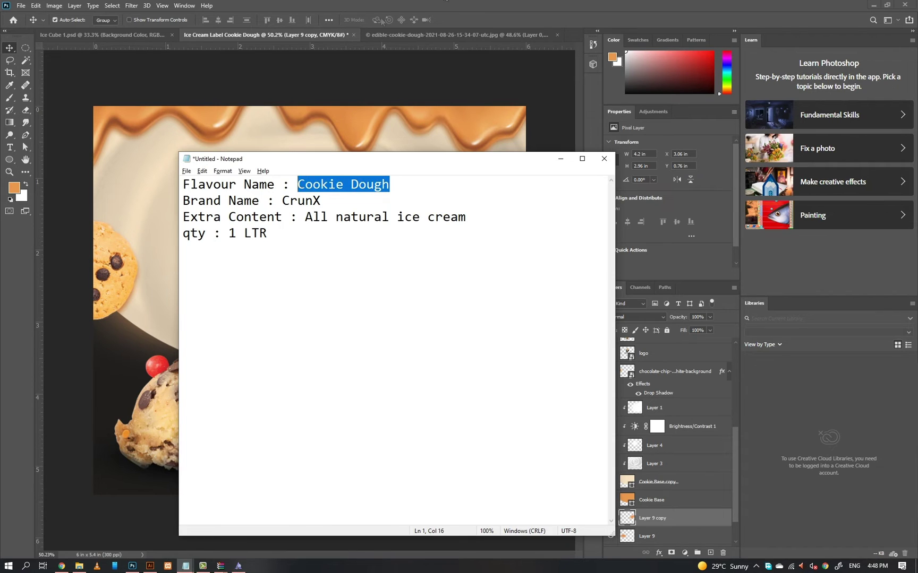
Step: Return to Photoshop and add the text "Cookie Dough" in orange 12 pt Myriad Pro Regular on the dark area beside the scoops
key(alt+Tab)
key(t)
click(386, 413)
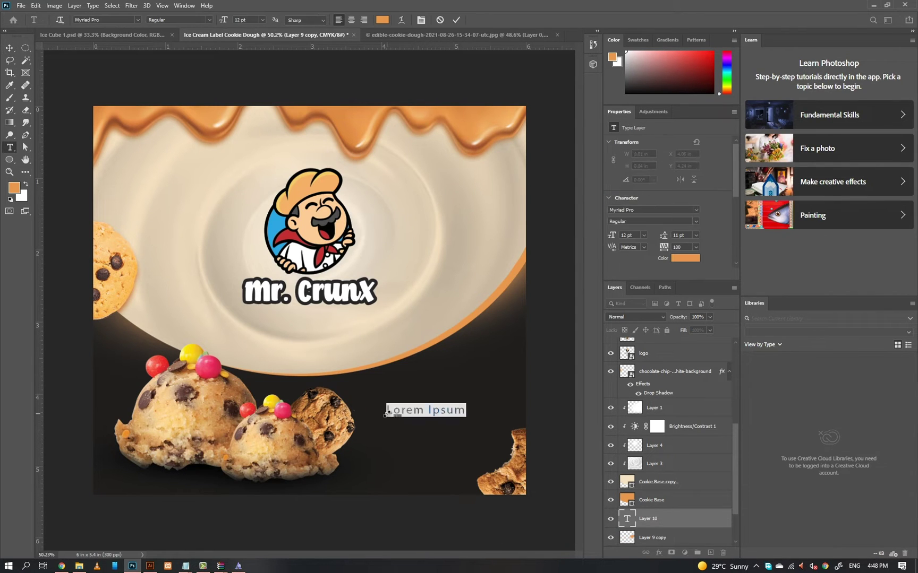
text(Cookie Dough)
click(10, 48)
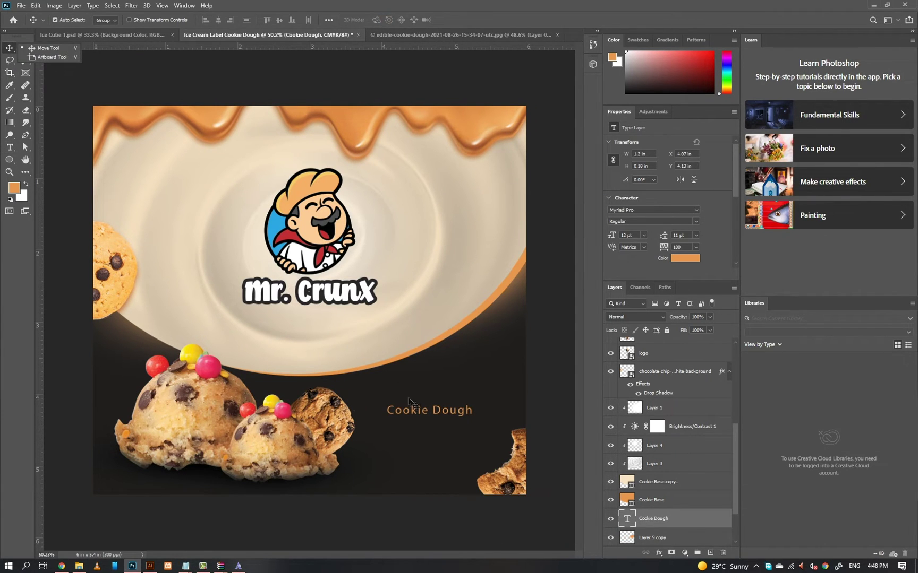
Step: Change the "Cookie Dough" text's font to Gelato and scale it up to about 48.64 pt
text(tGelato)
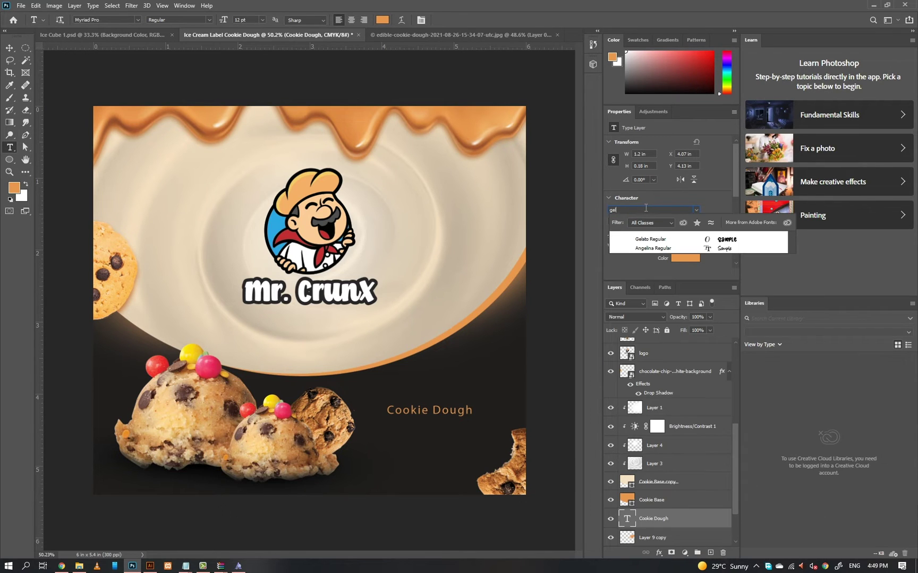
key(Return)
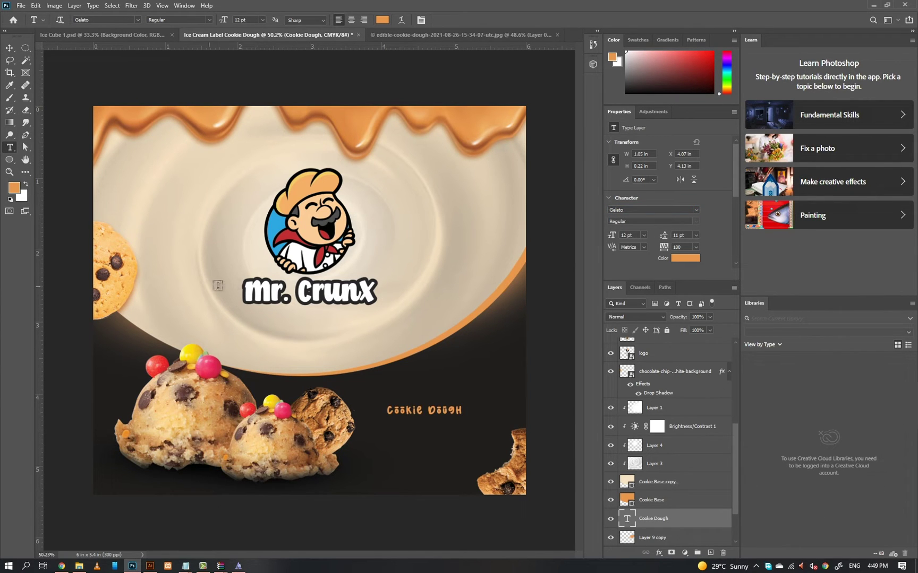
key(ctrl+t)
drag(470, 405, 571, 321)
key(Return)
Step: Break the flavour text into two lines, "Cookie" above "Dough", and nudge it down beside the scoops
key(t)
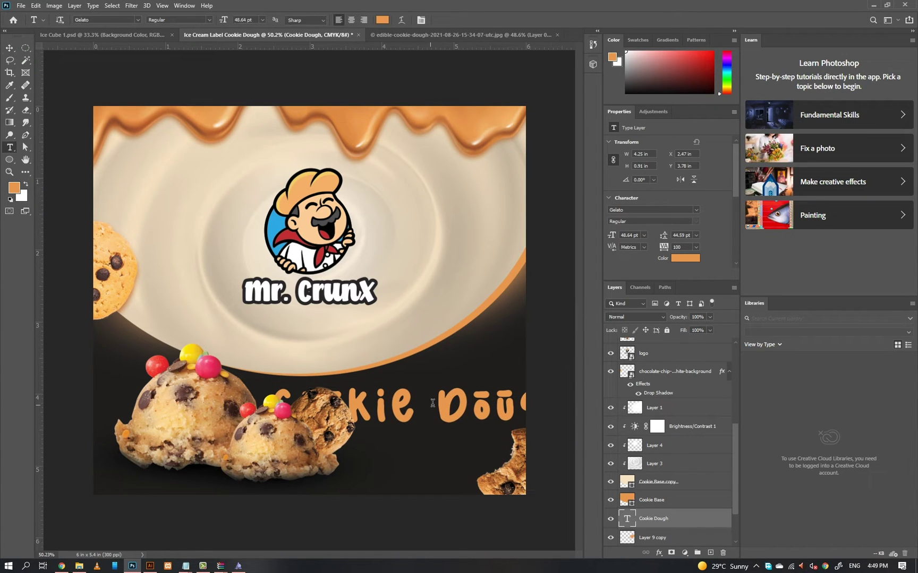
drag(439, 403, 507, 401)
key(Return)
key(ctrl+Return)
key(v)
key(shift+Down)
Step: Apply a slight Arc warp to the two-line "Cookie Dough" text
key(ctrl+t)
key(ctrl+z)
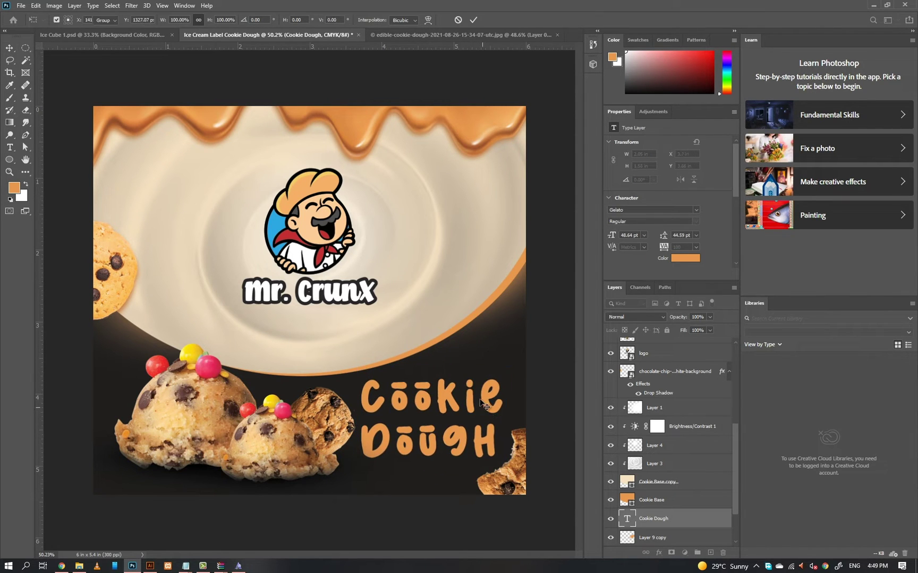
click(428, 20)
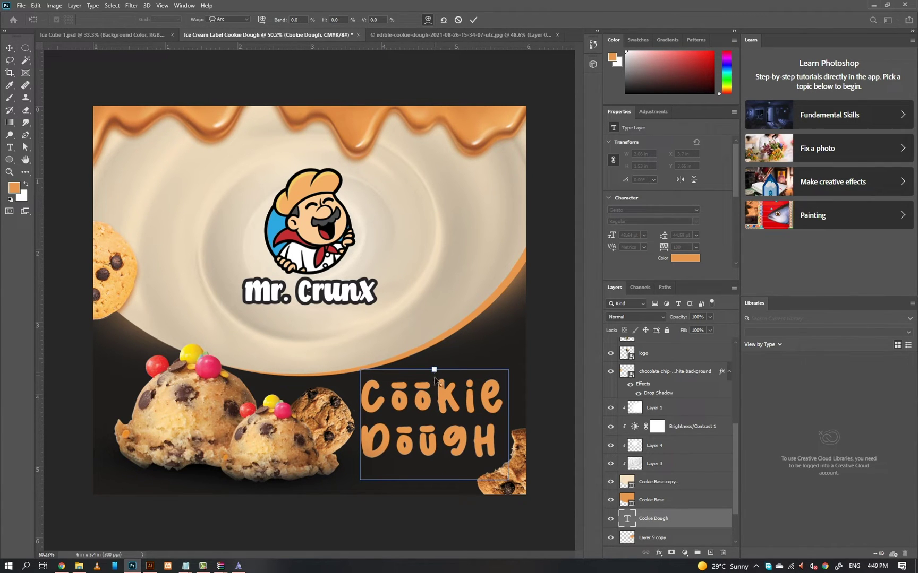
drag(434, 371, 435, 374)
key(Return)
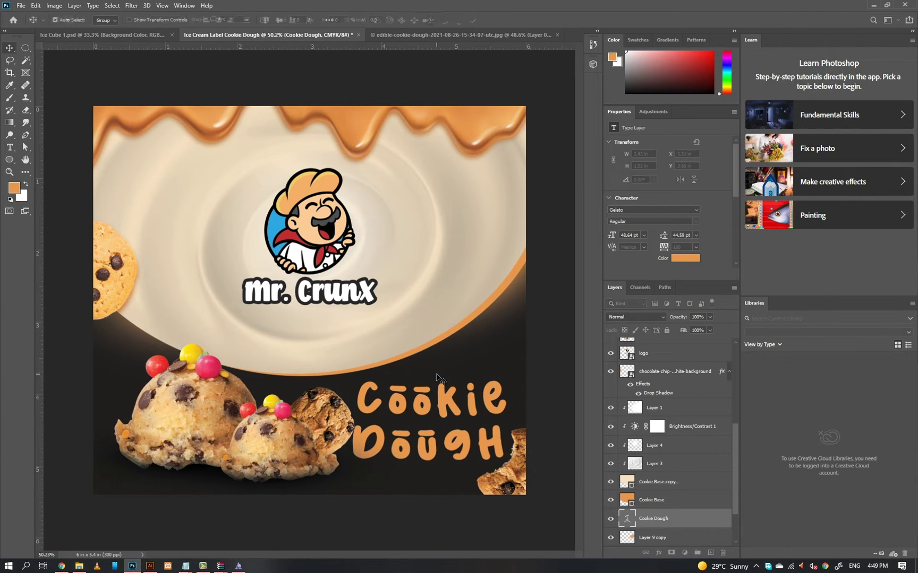
Step: Rotate the "Cookie Dough" text counter-clockwise to about -14.81° and scale it to about 39.82 pt
key(ctrl+t)
drag(531, 439, 471, 399)
key(Return)
Step: Set the tracking of the whole "Cookie Dough" text to 0
double_click(462, 418)
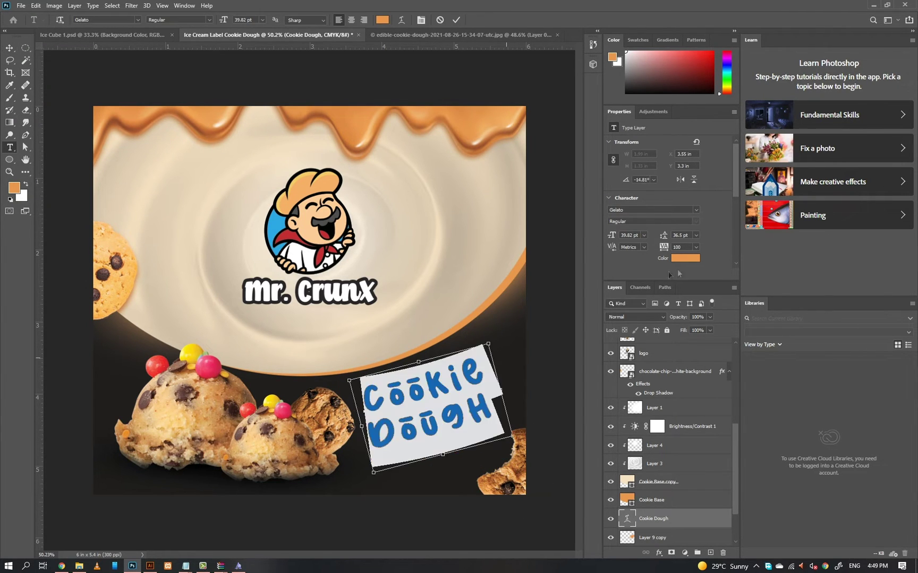
click(696, 247)
click(686, 303)
key(ctrl+Return)
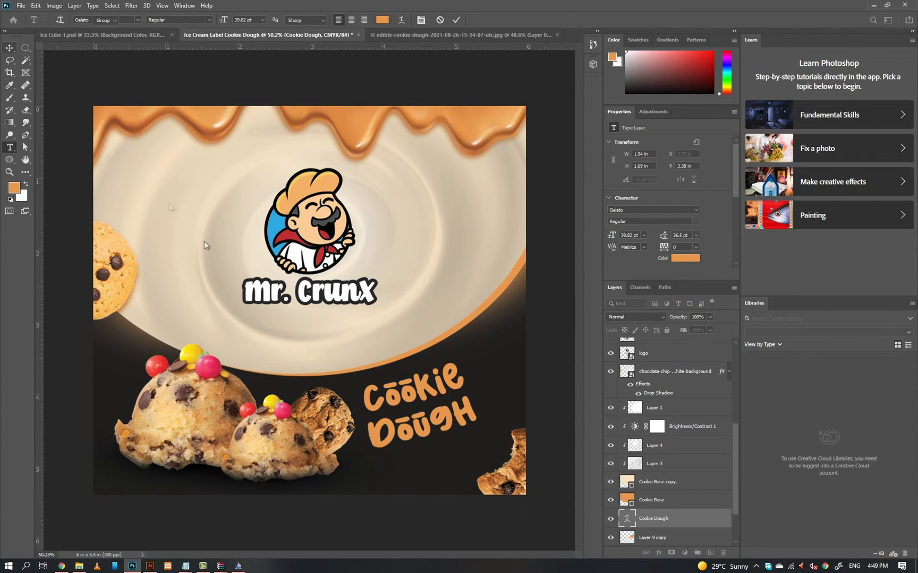
key(v)
key(ctrl+t)
drag(488, 349, 438, 392)
drag(457, 396, 444, 367)
key(Escape)
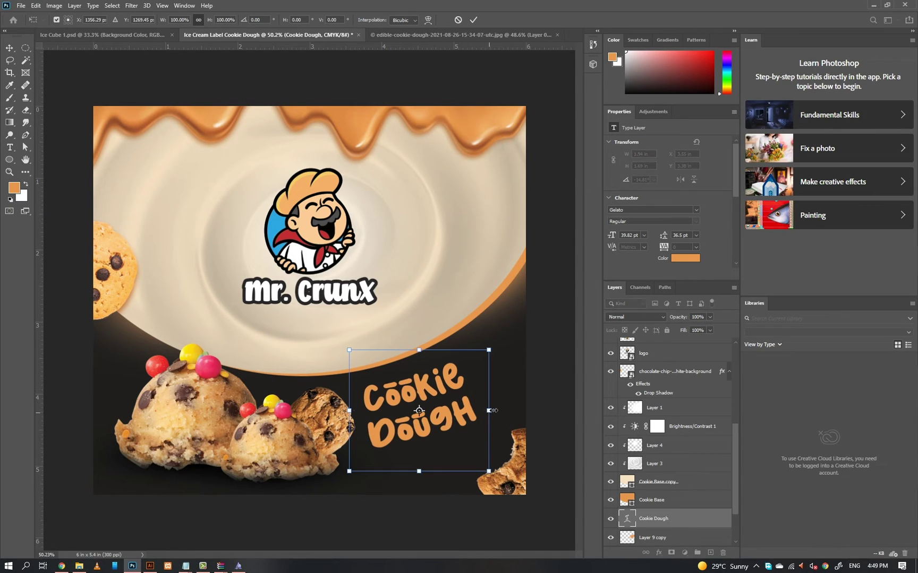
Step: Enlarge the "Cookie Dough" text to about 58.98 pt, bring its layer to the top of the stack and nudge it slightly down
drag(489, 407, 520, 408)
drag(420, 438, 416, 438)
key(ctrl+shift+])
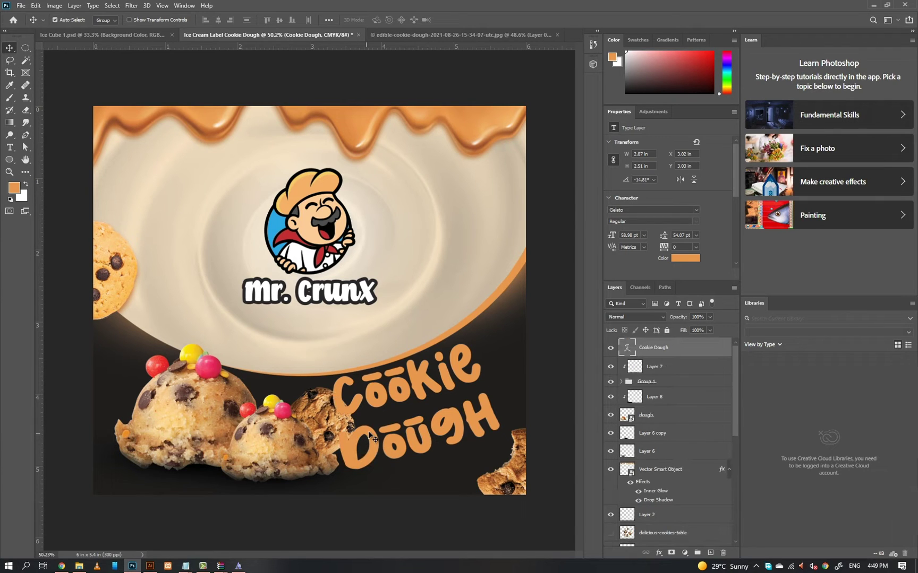
key(shift+Down)
key(shift+Down)
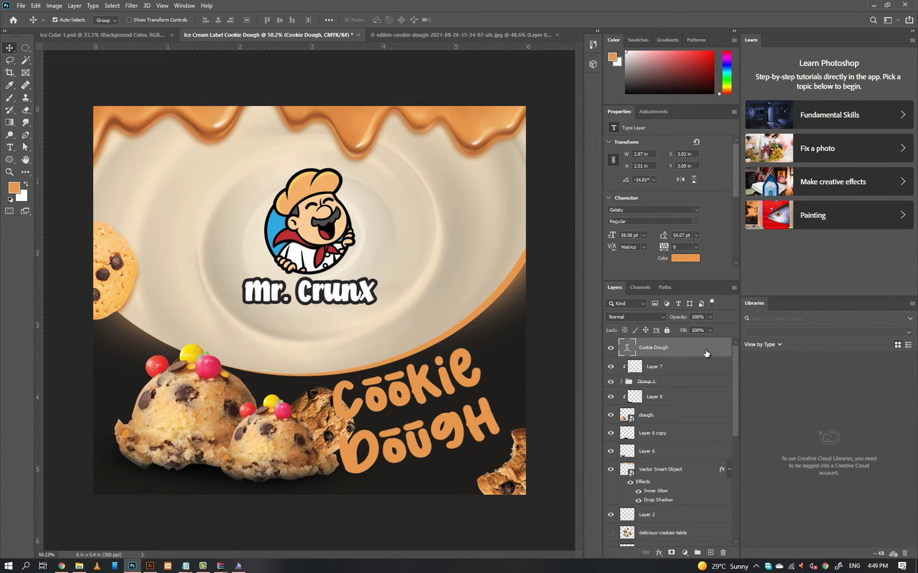
Step: Add a Gradient Overlay to the "Cookie Dough" layer and recolour the gradient's starting stop to a light warm cream
double_click(706, 353)
click(567, 442)
click(730, 347)
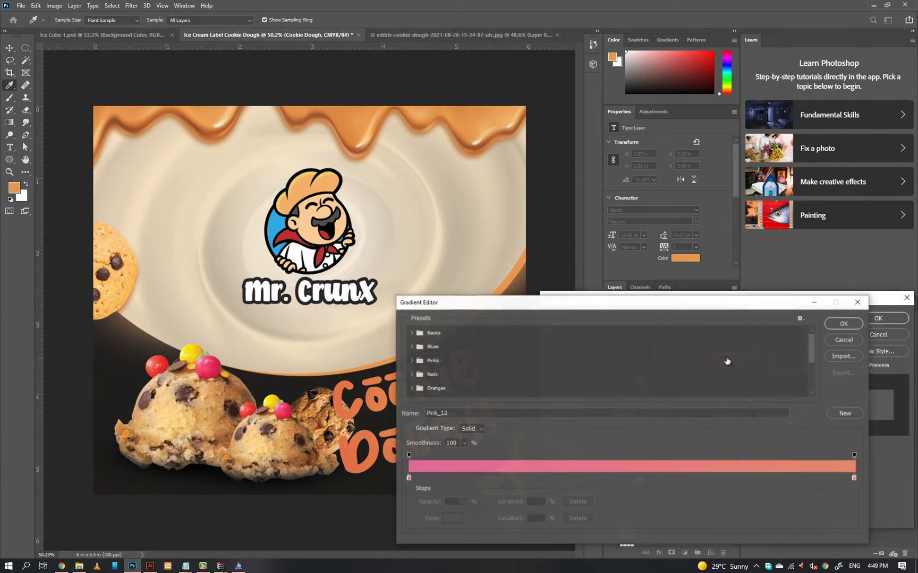
click(408, 477)
click(448, 519)
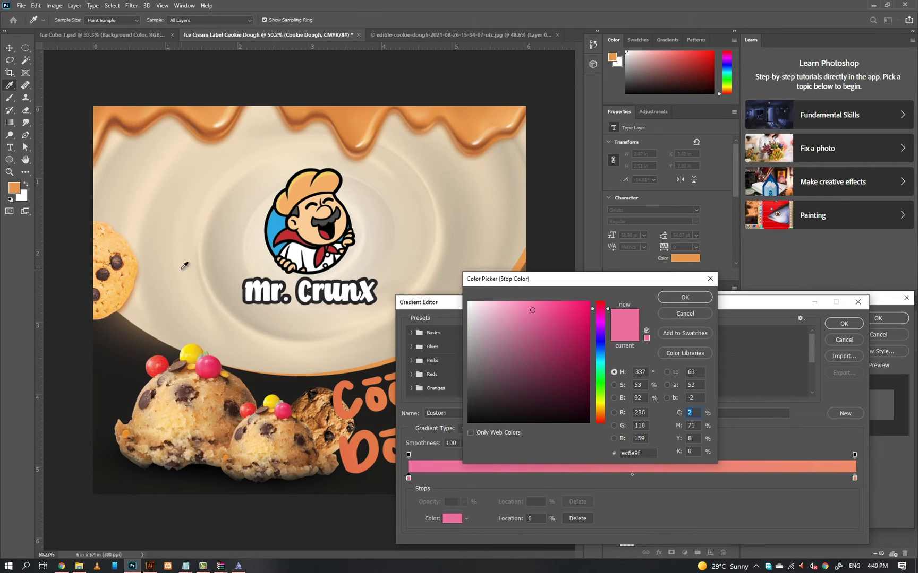
click(274, 429)
click(504, 308)
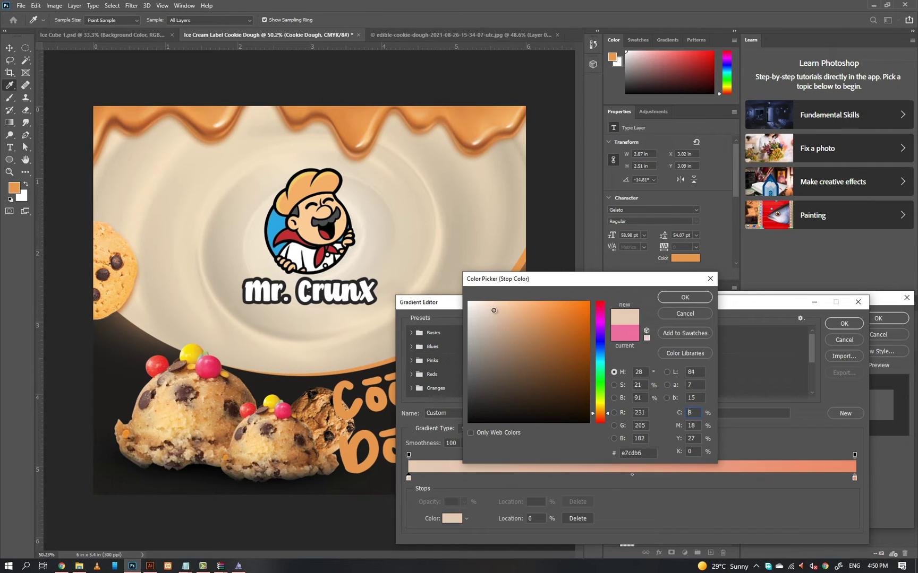
drag(605, 416, 601, 407)
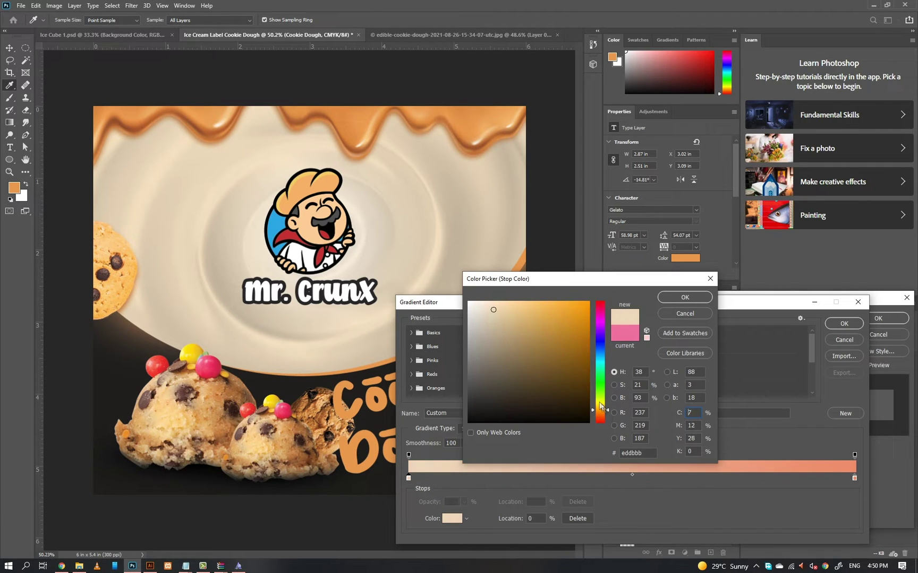
click(698, 298)
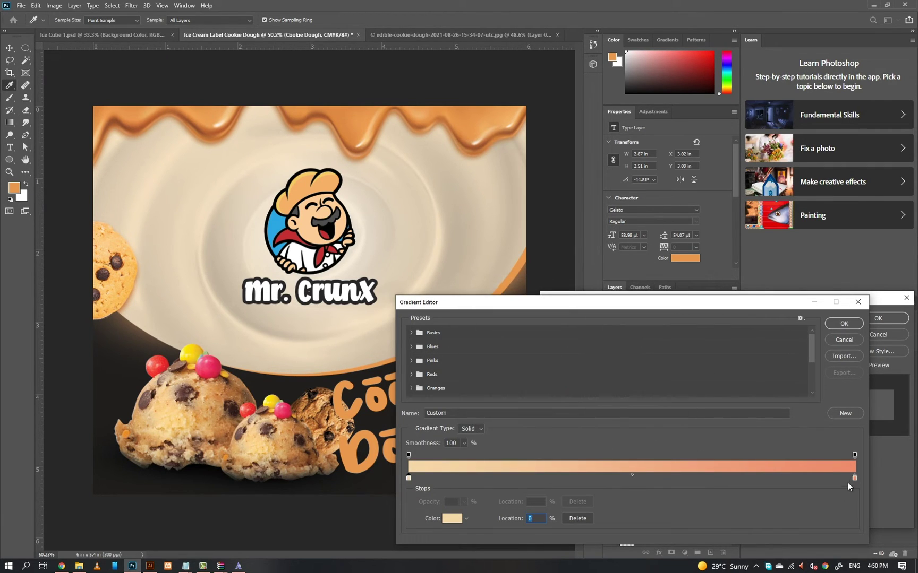
Step: Match the gradient's end stop to the cream starting colour, f2d6a6, and accept the gradient
double_click(853, 479)
click(433, 462)
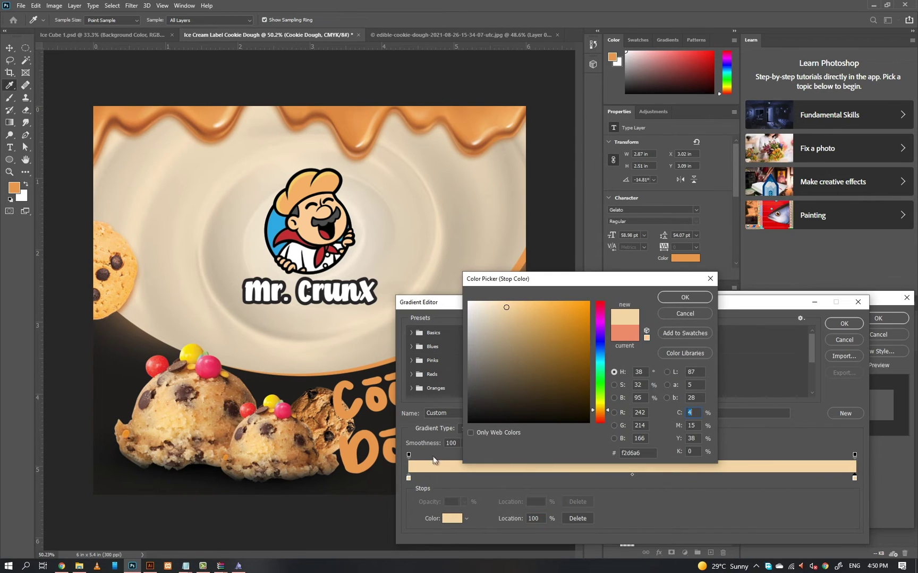
click(670, 299)
drag(610, 304, 622, 338)
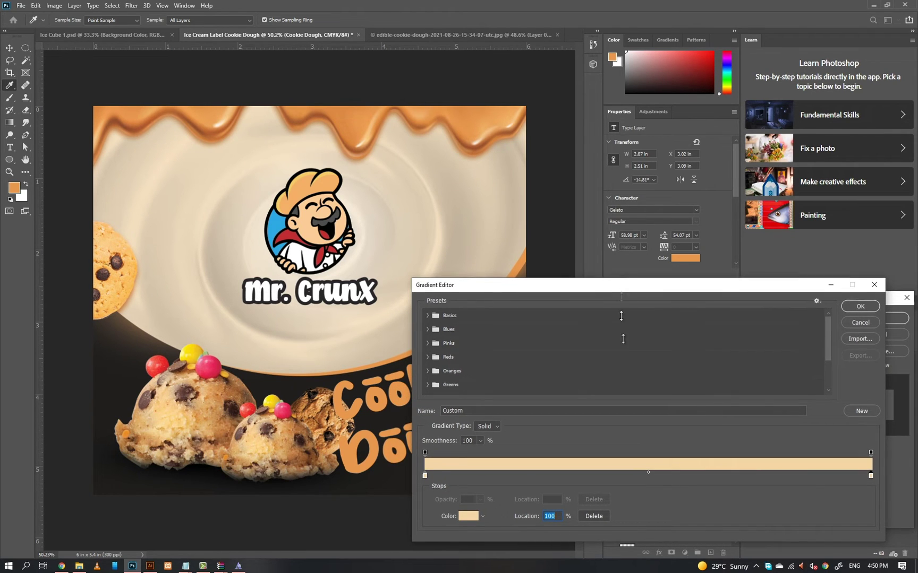
double_click(615, 358)
key(Return)
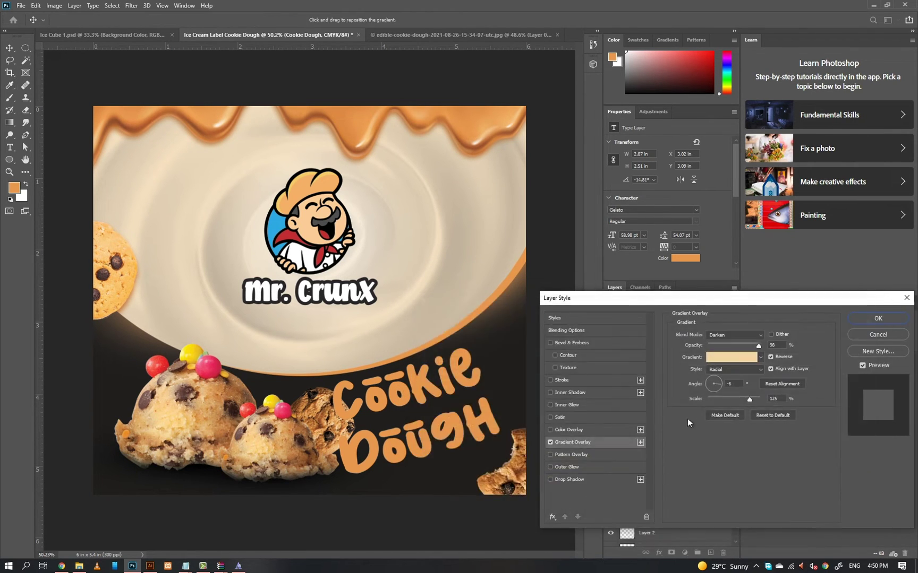
Step: Set the text's Gradient Overlay to Linear style with Normal blend mode
click(567, 331)
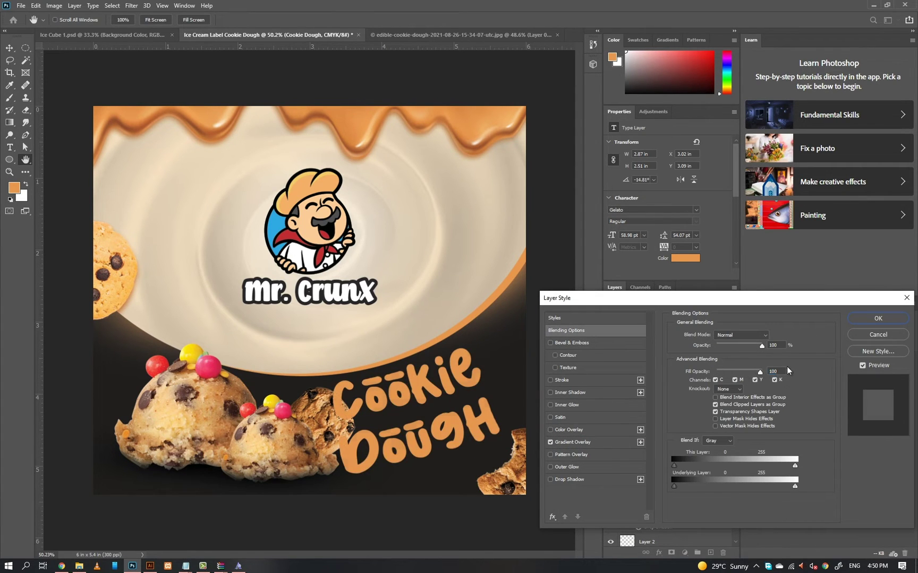
click(571, 442)
click(731, 373)
click(727, 376)
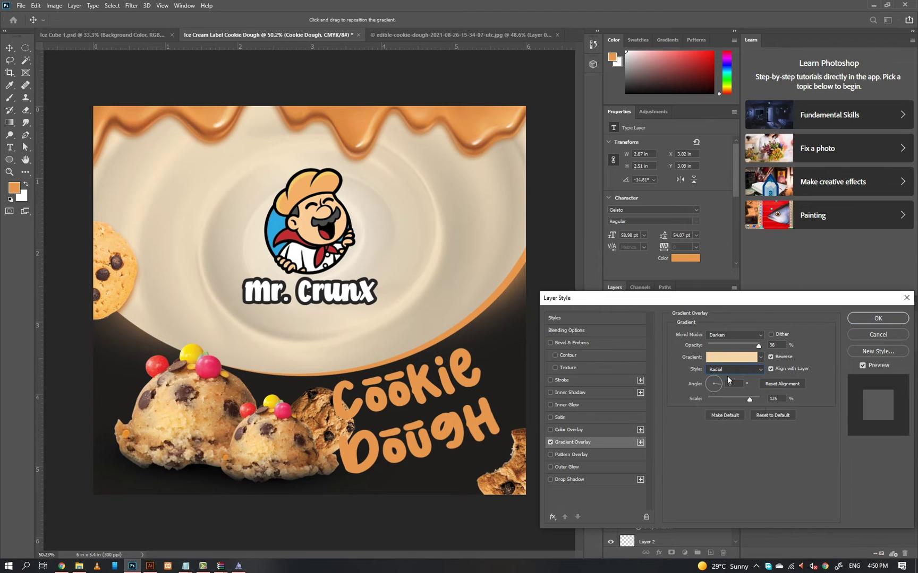
click(726, 333)
click(724, 328)
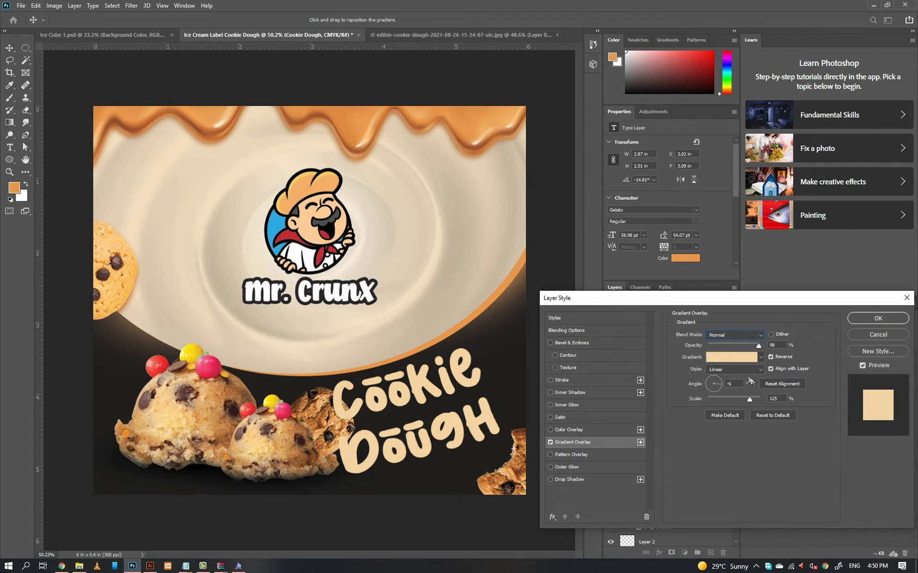
Step: Edit the overlay gradient with an extra cream stop near the end and a darker tan stop at 99%
click(727, 359)
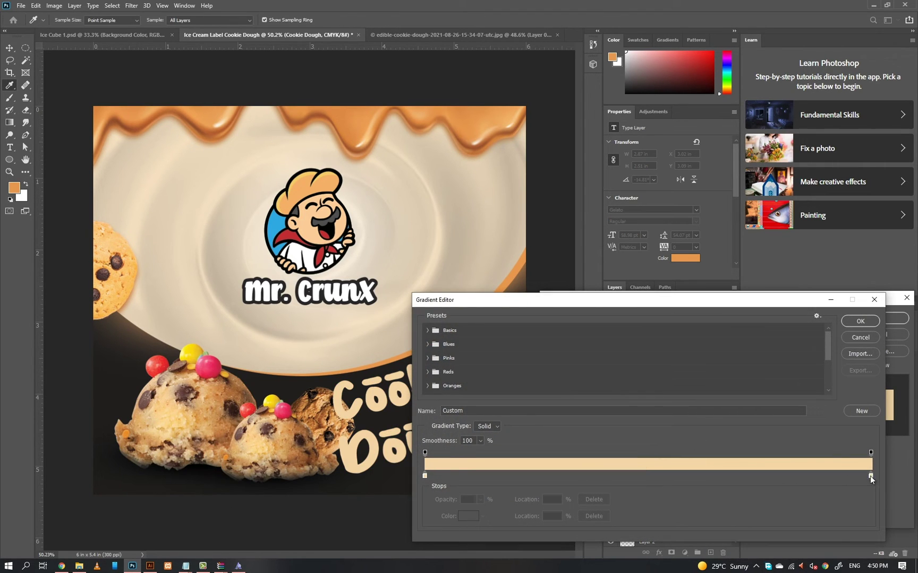
drag(424, 300, 572, 300)
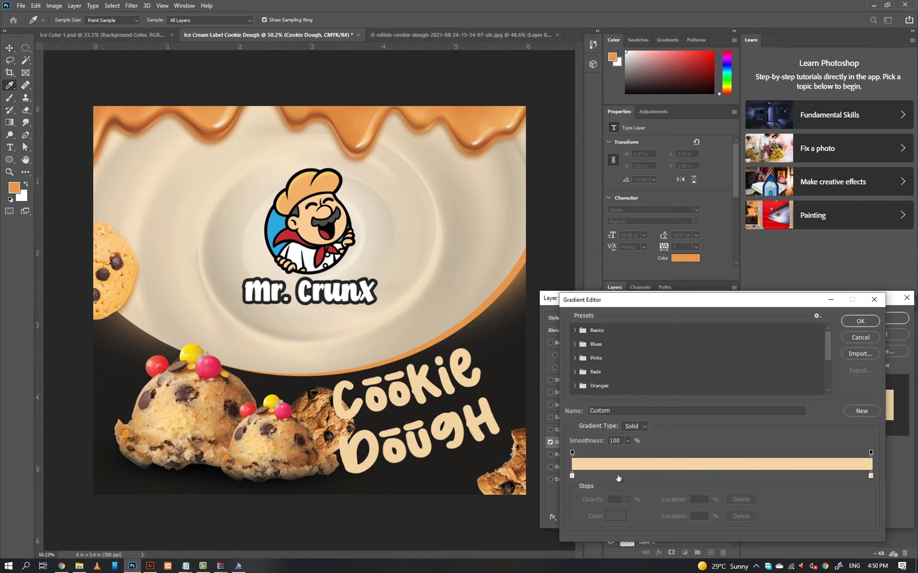
mouse_move(870, 476)
mouse_down()
mouse_move(830, 475)
mouse_move(858, 475)
mouse_up()
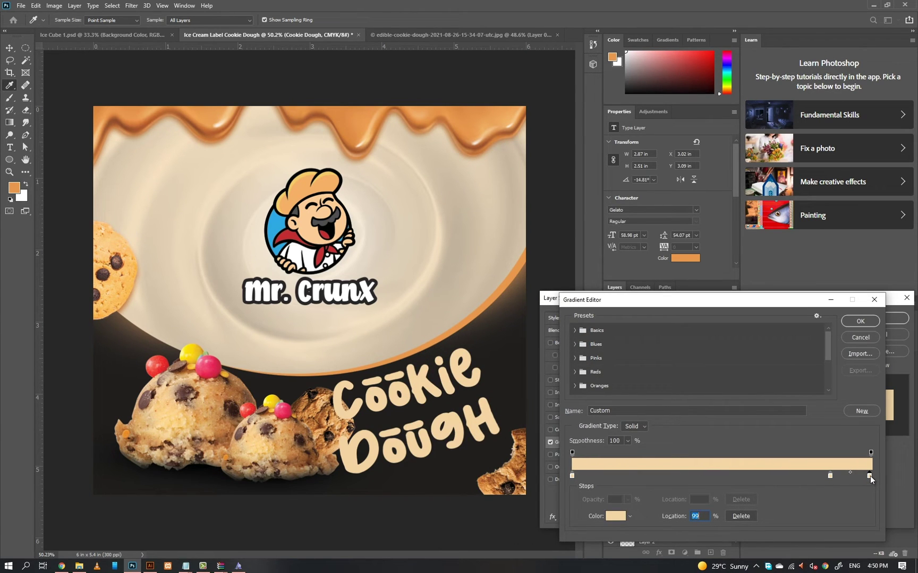
click(617, 516)
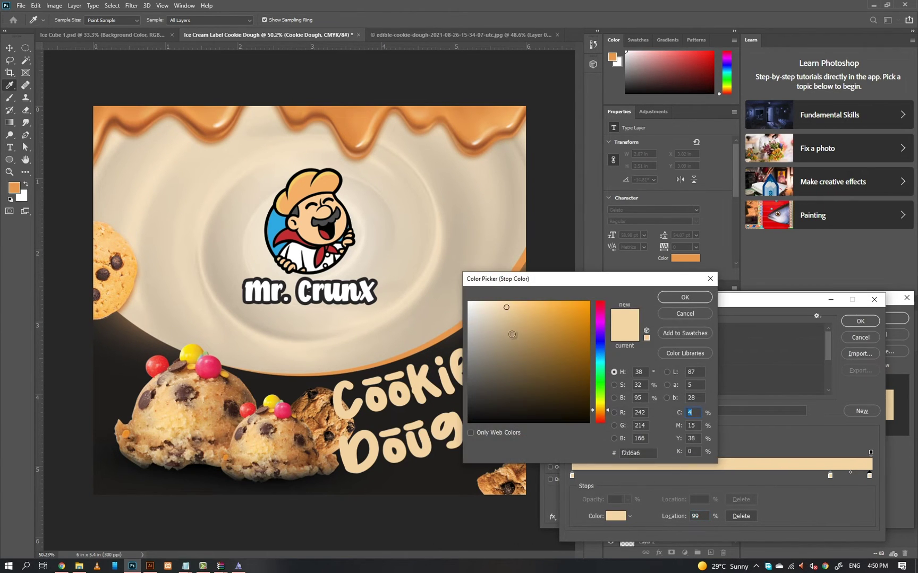
drag(510, 316, 522, 334)
key(Return)
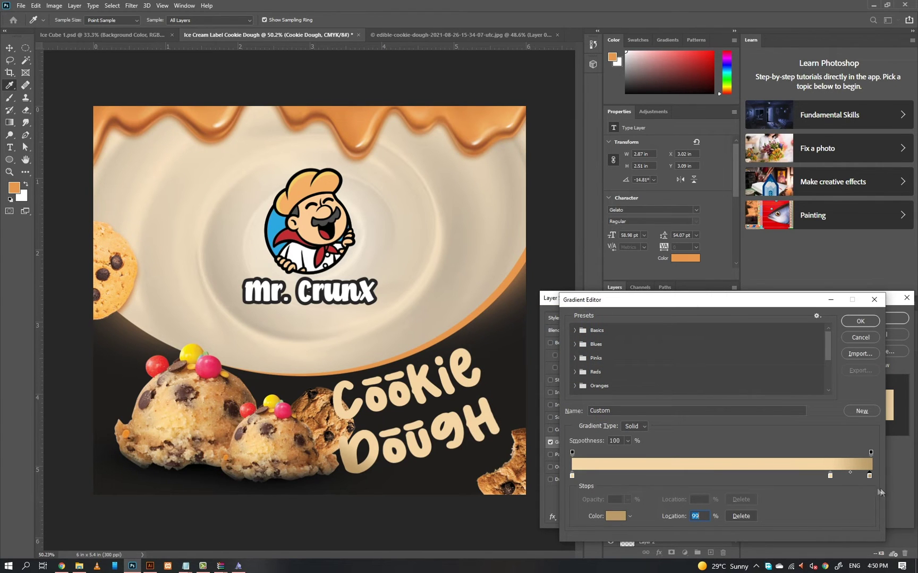
Step: Add a dark tan stop at 77% and a cream stop at 69% to the gradient, and accept it
double_click(801, 475)
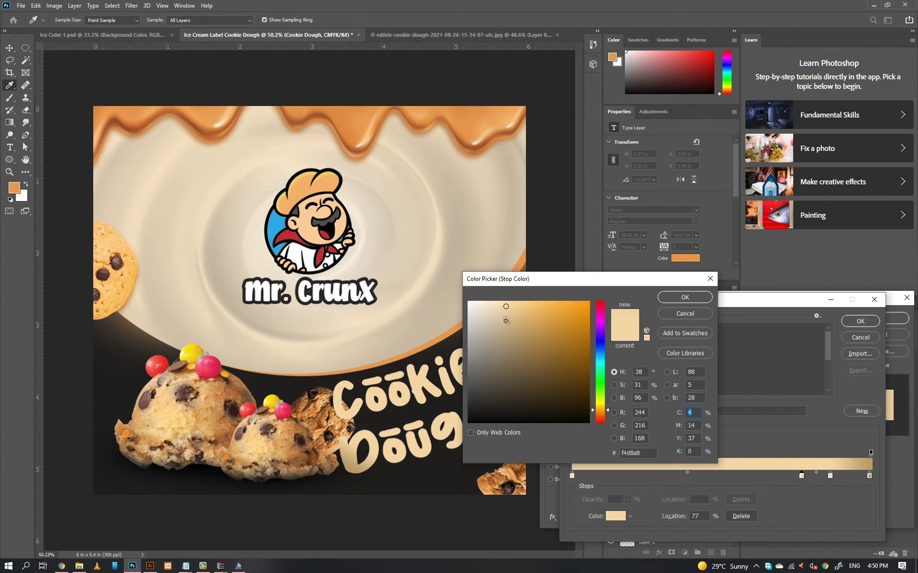
click(516, 338)
key(Return)
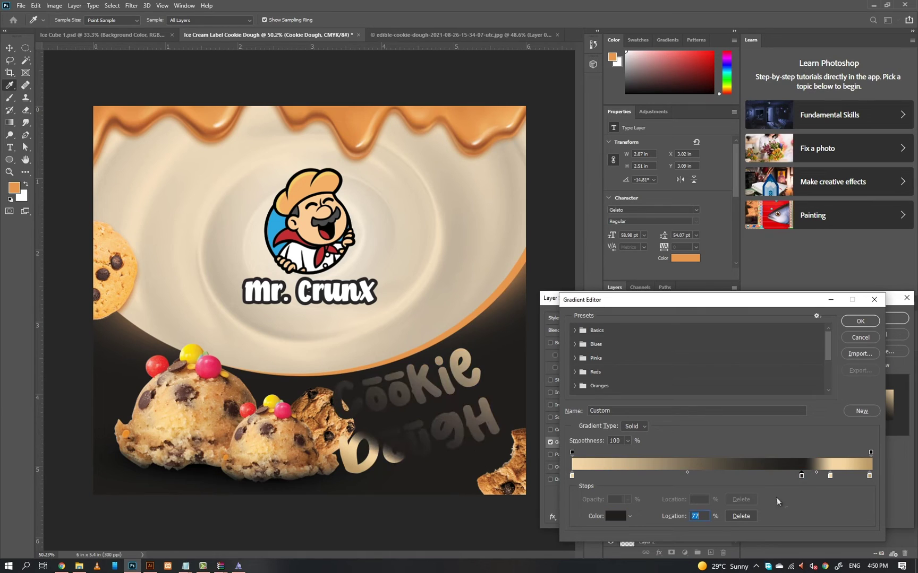
alt+drag(830, 476, 777, 476)
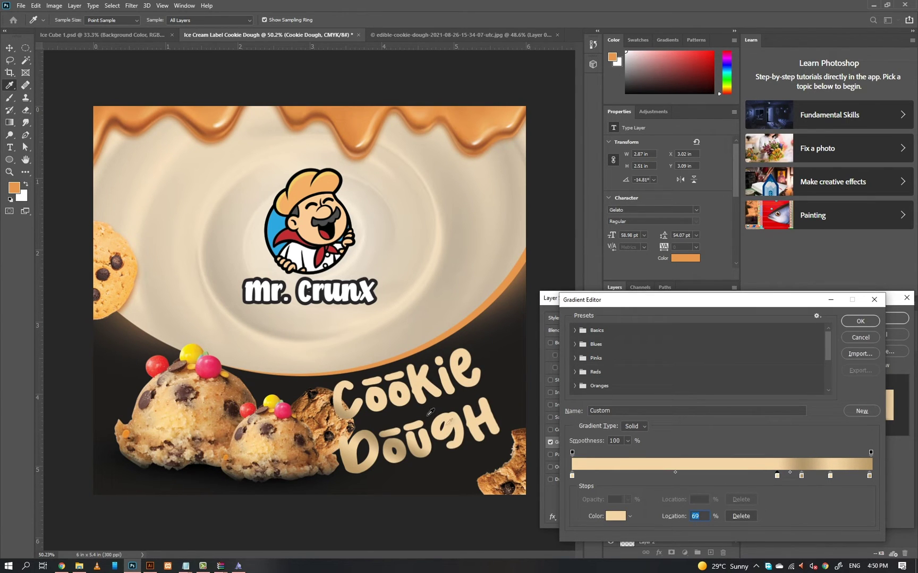
click(848, 322)
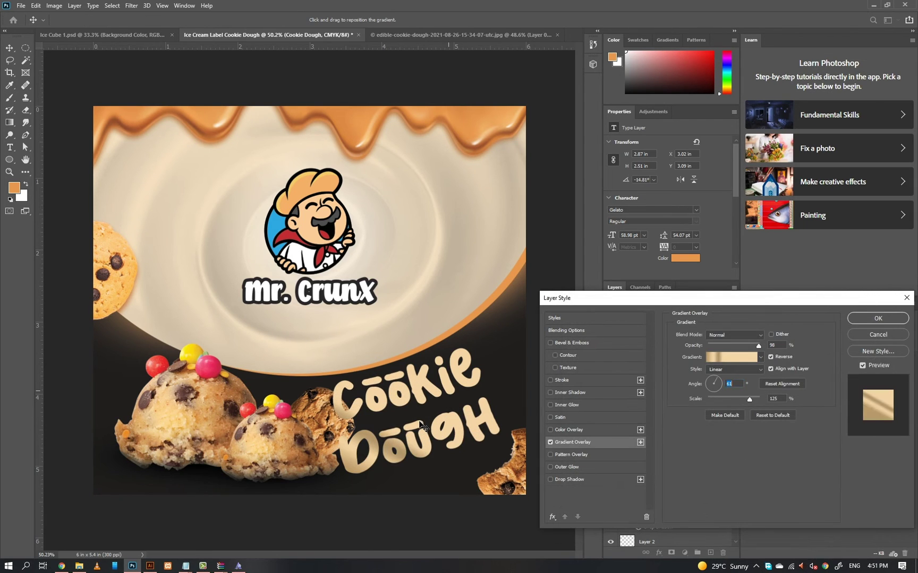
Step: Change the Gradient Overlay to Radial style at 150% scale and turn off Reverse
mouse_move(745, 399)
mouse_down()
mouse_move(726, 401)
mouse_move(735, 399)
mouse_up()
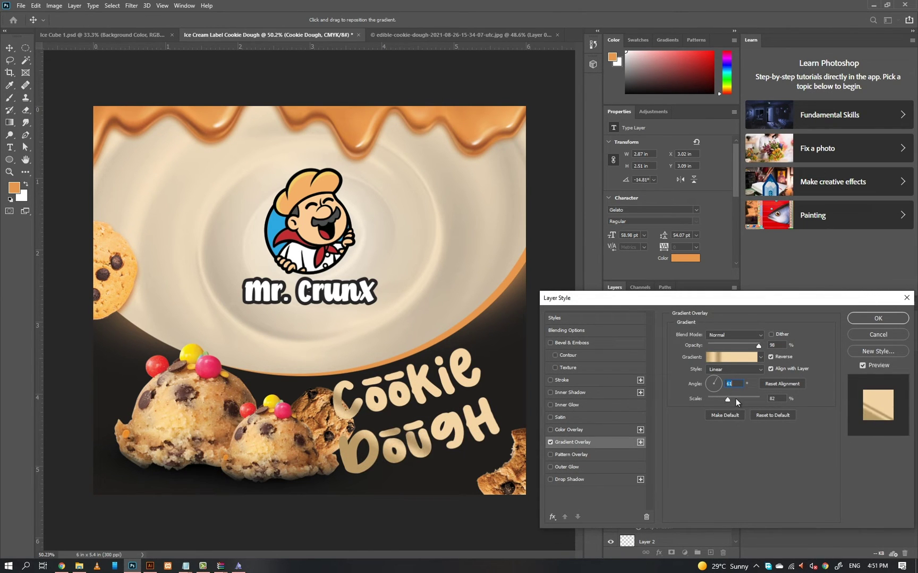
click(731, 370)
click(728, 386)
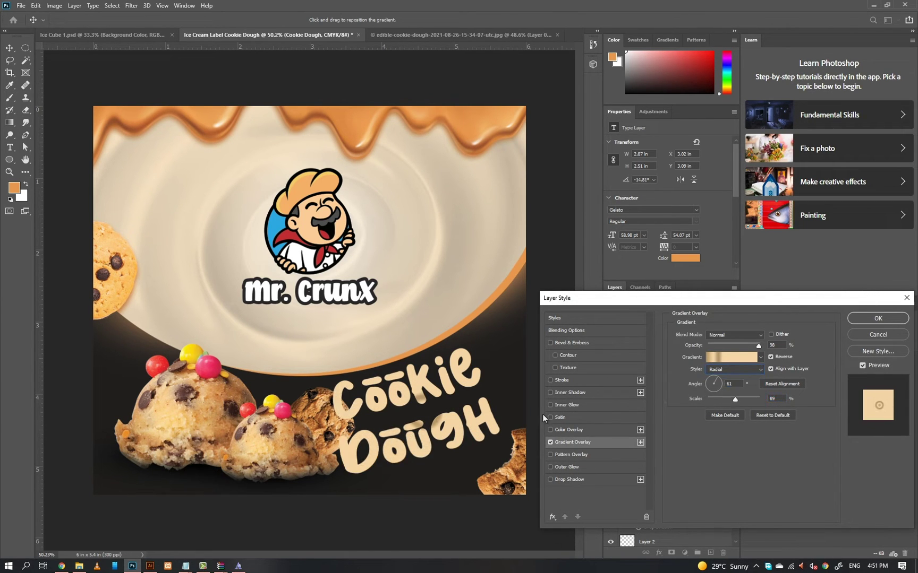
drag(734, 399, 767, 386)
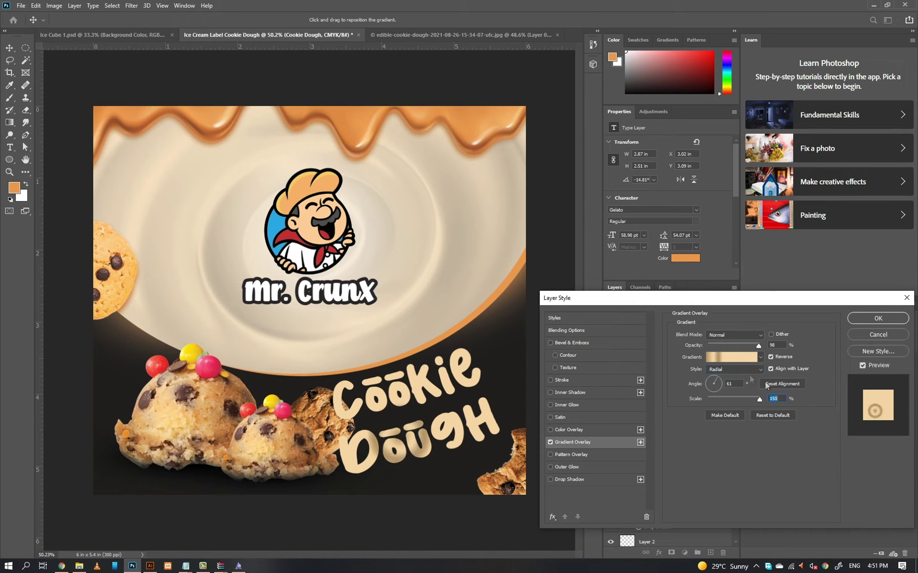
click(774, 359)
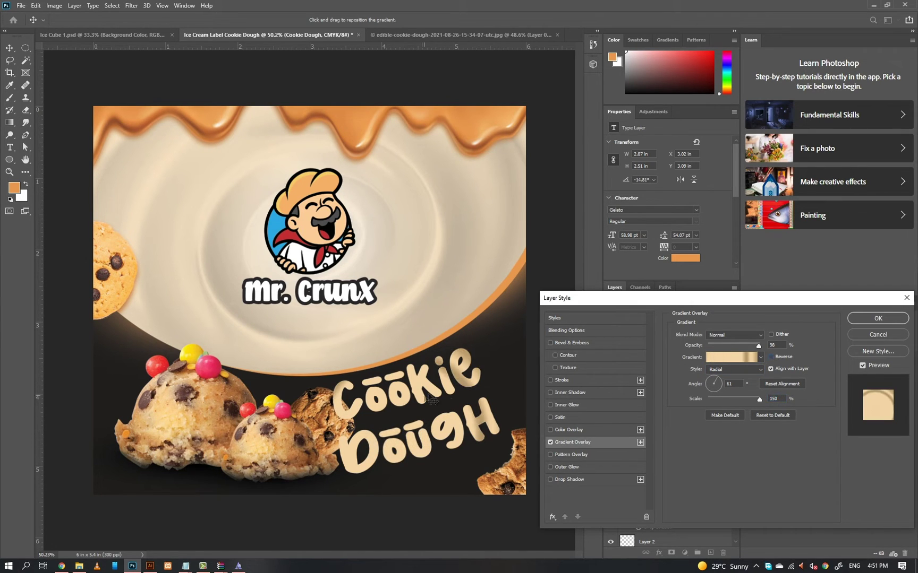
Step: Reposition the radial gradient overlay slightly within the Cookie Dough text and accept the layer style
drag(430, 399, 436, 406)
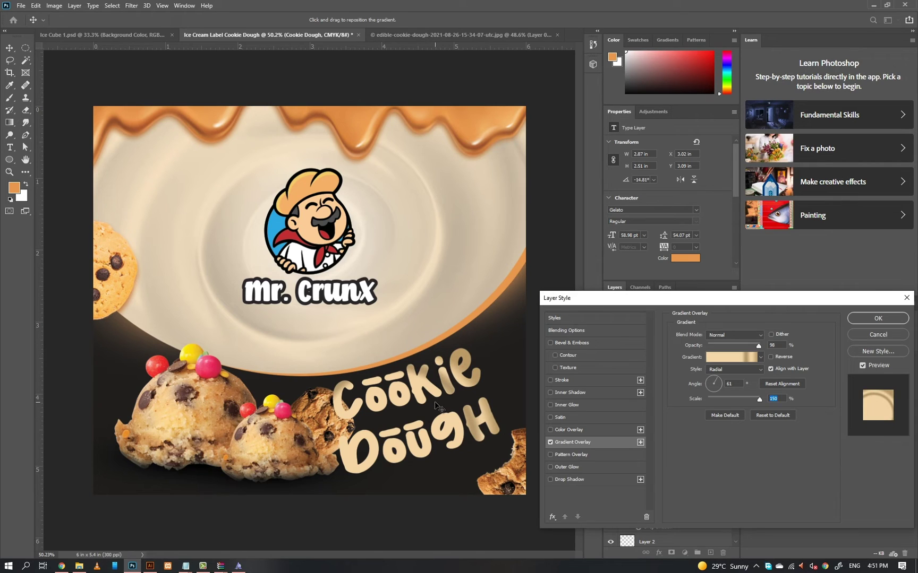
key(Return)
Step: Enable a Drop Shadow on the Cookie Dough text, using Normal blend mode at 100% opacity
double_click(661, 370)
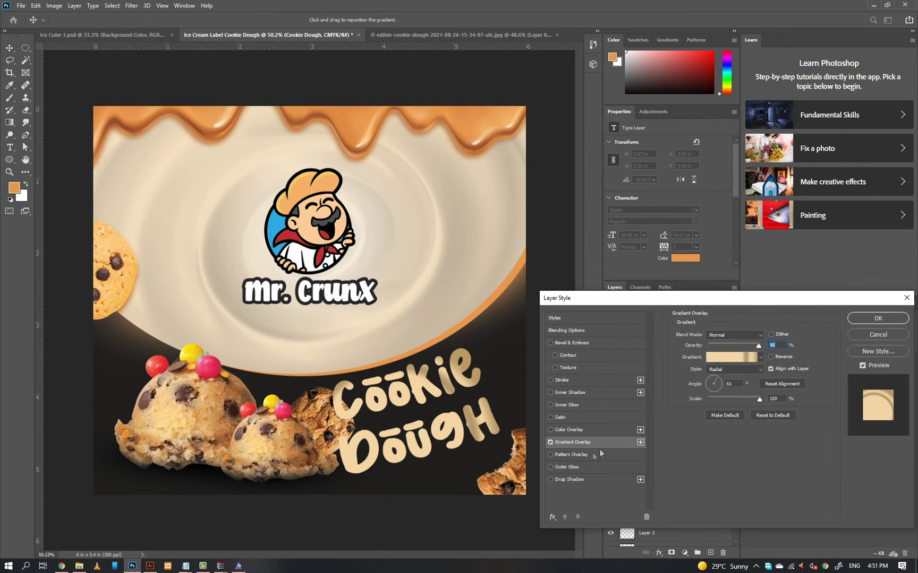
click(567, 467)
click(550, 467)
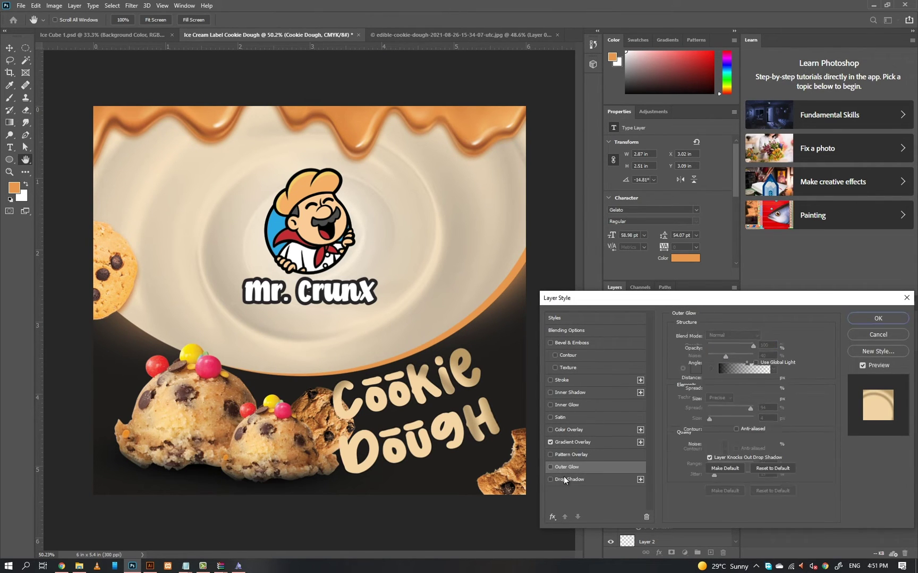
click(568, 480)
click(722, 337)
click(718, 328)
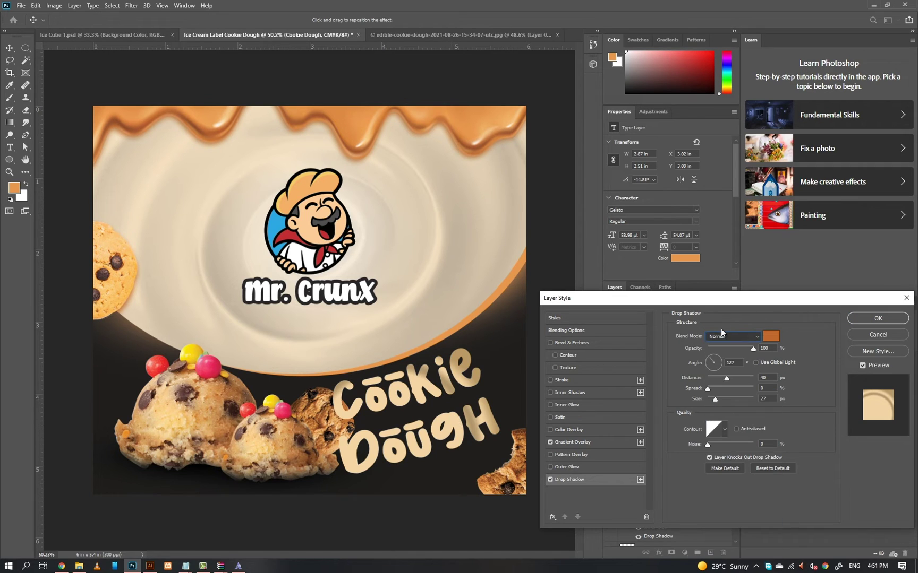
Step: Give the drop shadow the label background's near-black colour, a 138° angle and 21 px distance, and accept the style
click(770, 335)
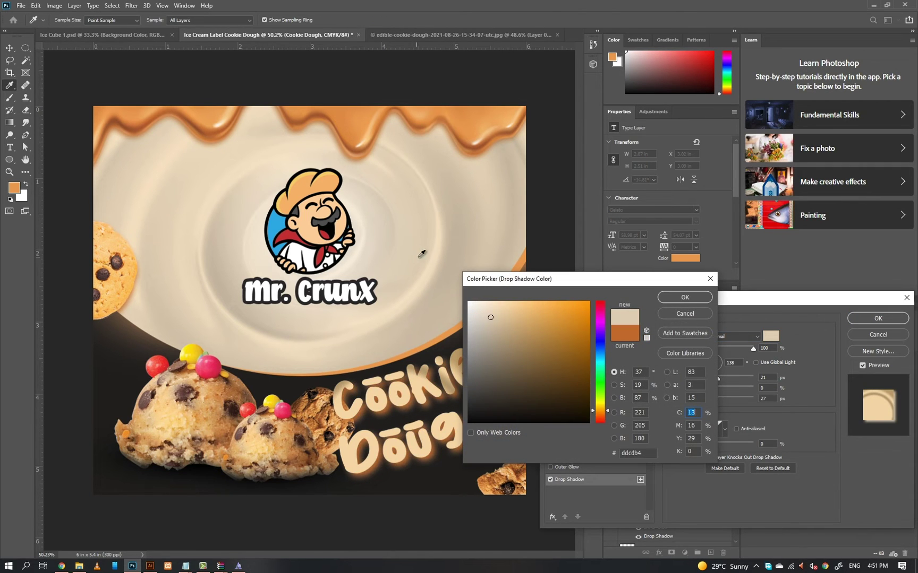
click(305, 438)
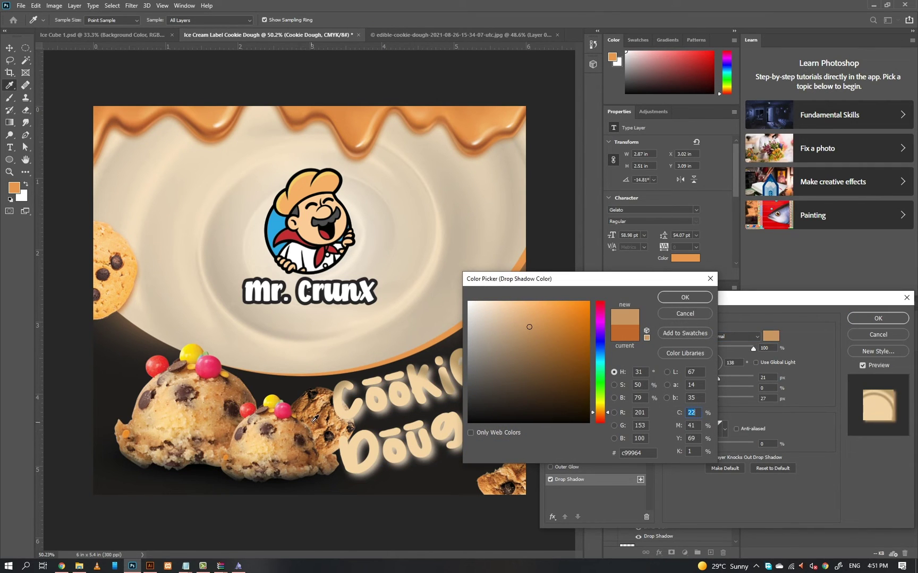
click(452, 463)
key(Return)
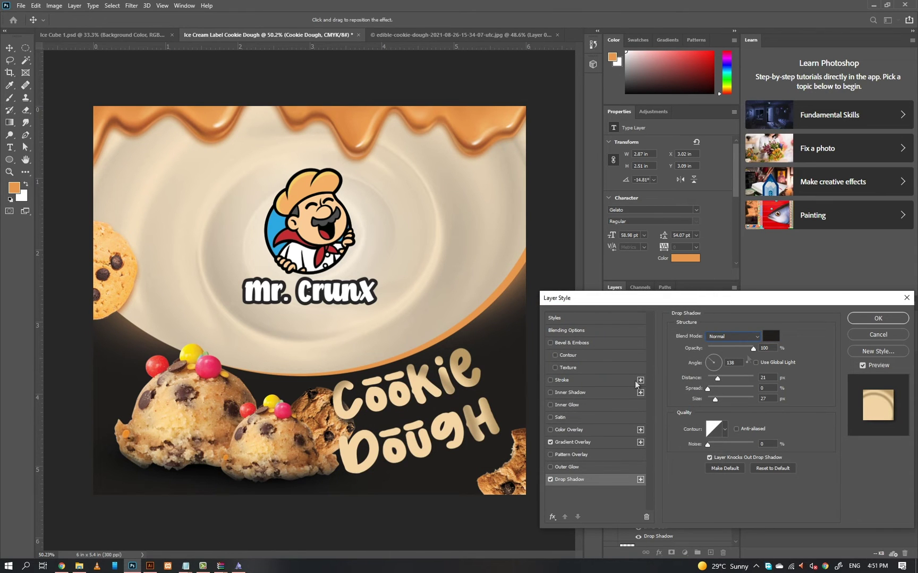
click(878, 318)
Step: Add a layer mask to the Cookie Dough text layer and reduce the brush size to 50 px for painting on it
click(670, 553)
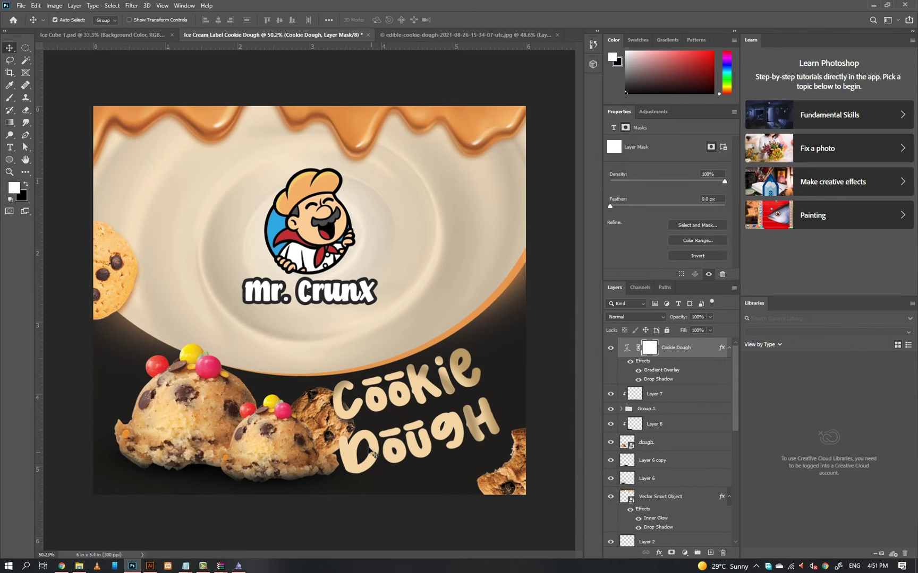
key(d)
key(b)
scroll(295, 421, up, 2)
right_click(282, 395)
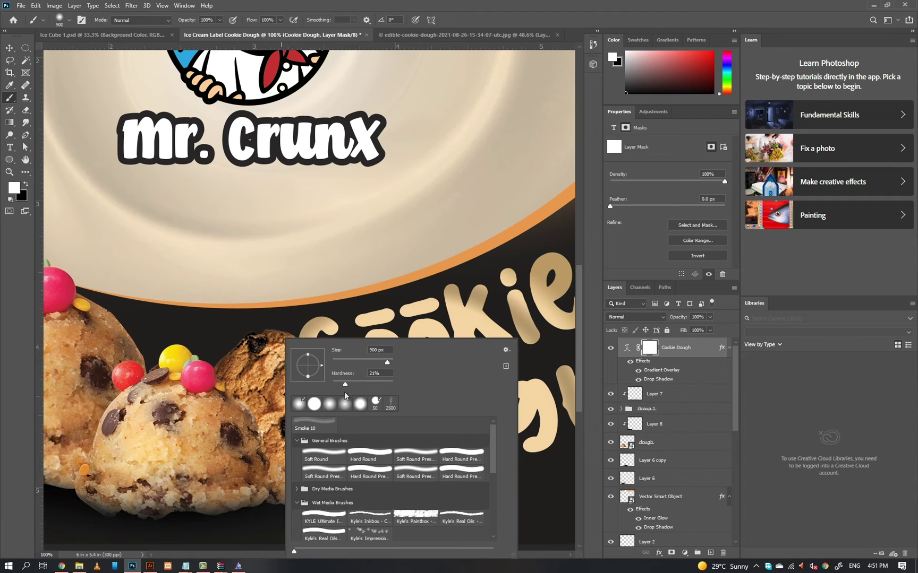
key(Return)
key(bracketleft)
key(bracketleft)
key(bracketleft)
key(bracketleft)
key(bracketleft)
key(bracketleft)
key(bracketleft)
key(bracketleft)
key(bracketleft)
key(bracketleft)
key(bracketleft)
key(bracketleft)
key(bracketleft)
key(bracketleft)
key(bracketleft)
key(bracketleft)
key(bracketleft)
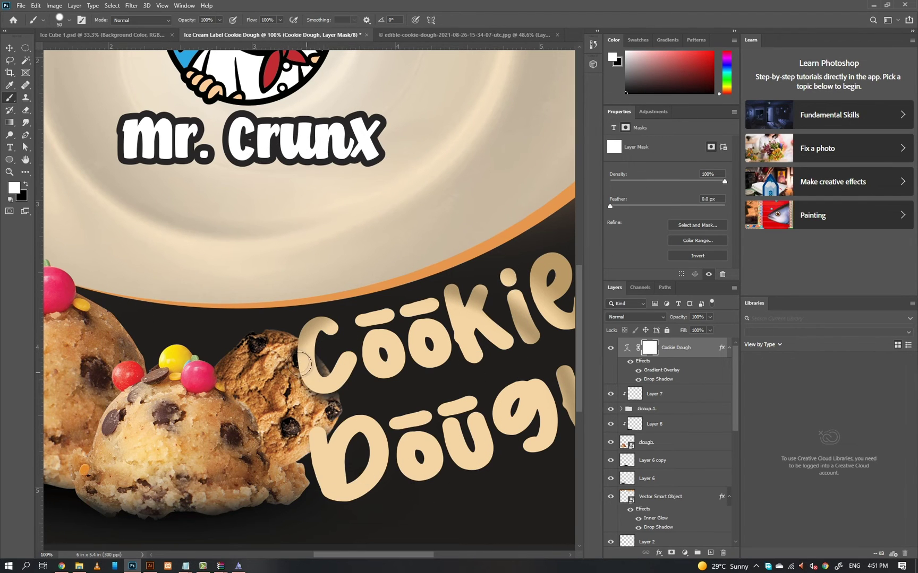
Step: Mask out the parts of the letters C and D that overlap the cookie, so the cookie sits in front
key(x)
mouse_move(311, 372)
mouse_down()
mouse_move(291, 350)
mouse_move(325, 391)
mouse_move(305, 364)
mouse_up()
key(x)
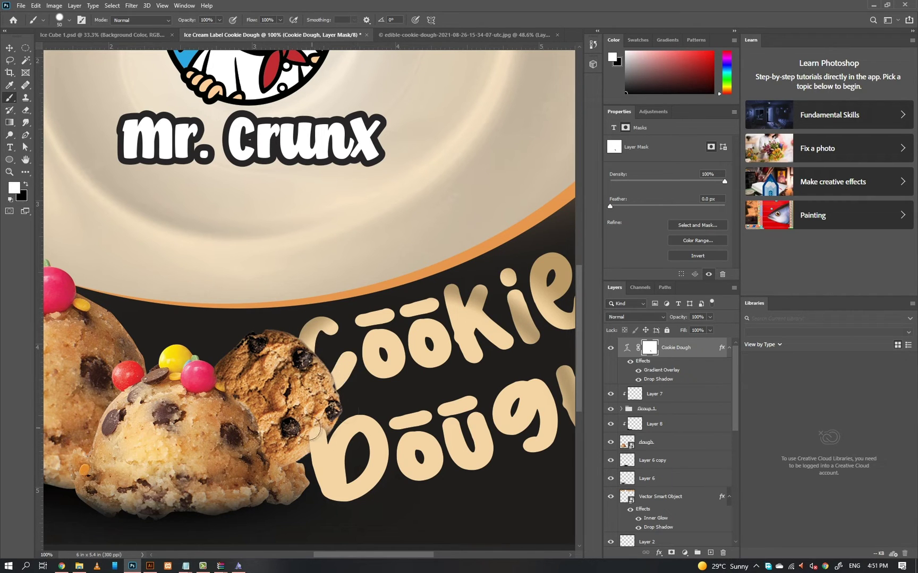
key(x)
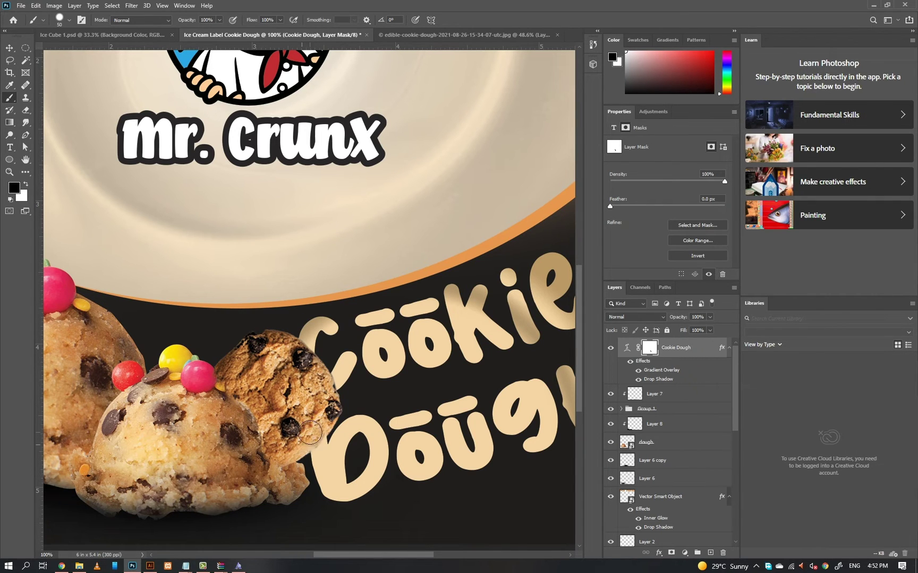
key(x)
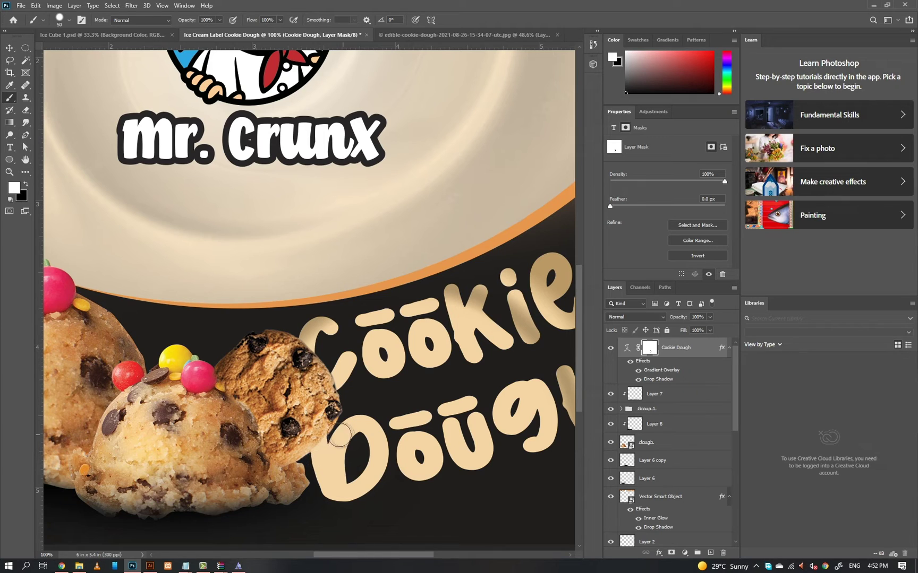
key(x)
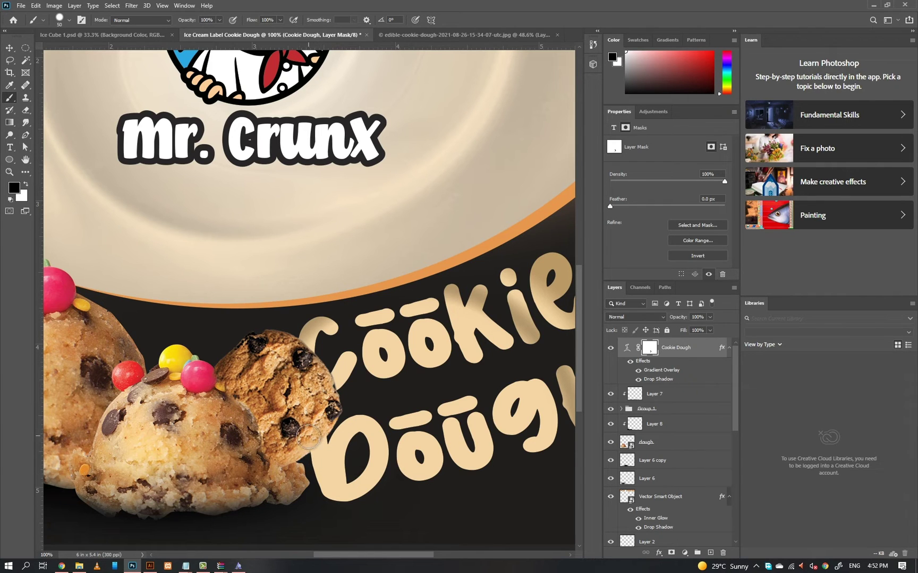
key(x)
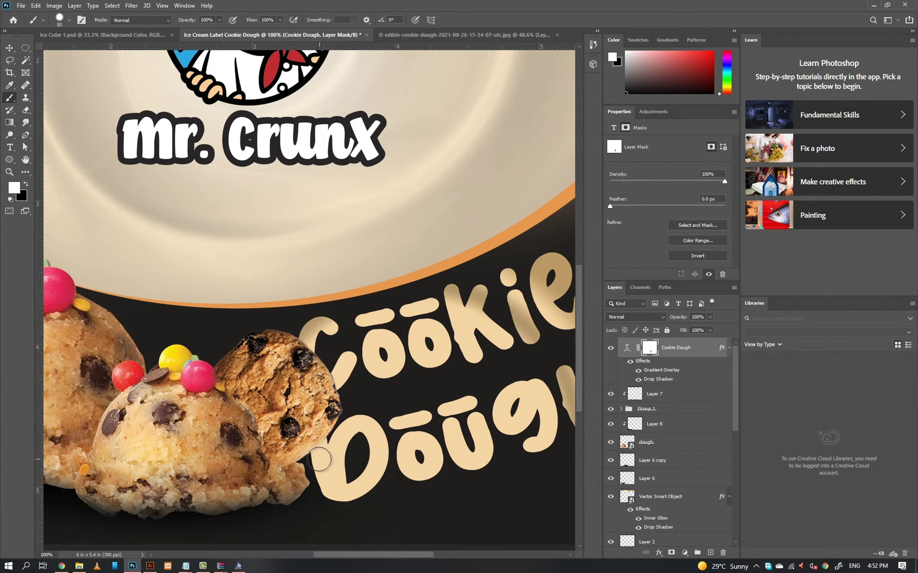
key(ctrl+0)
key(v)
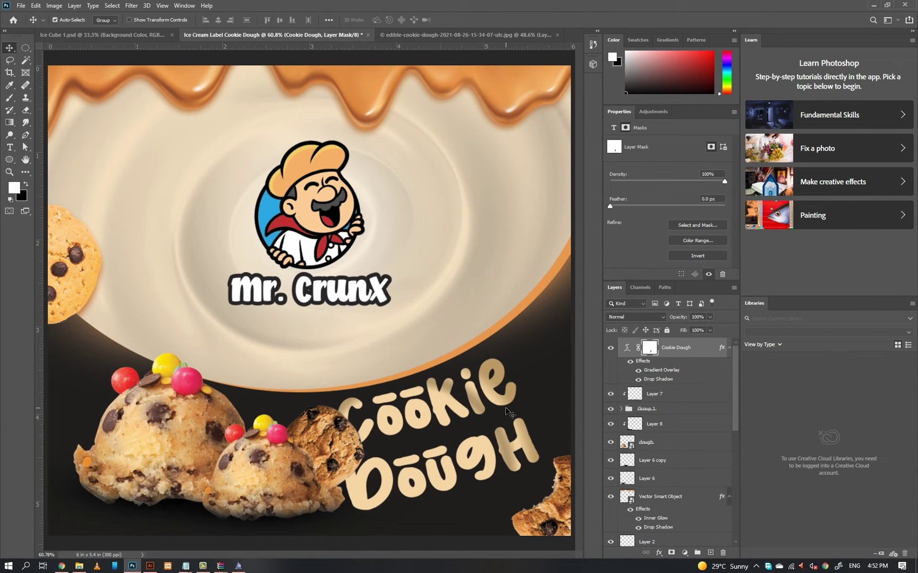
Step: Switch to the browser and search Freepik for "all natural"
click(62, 566)
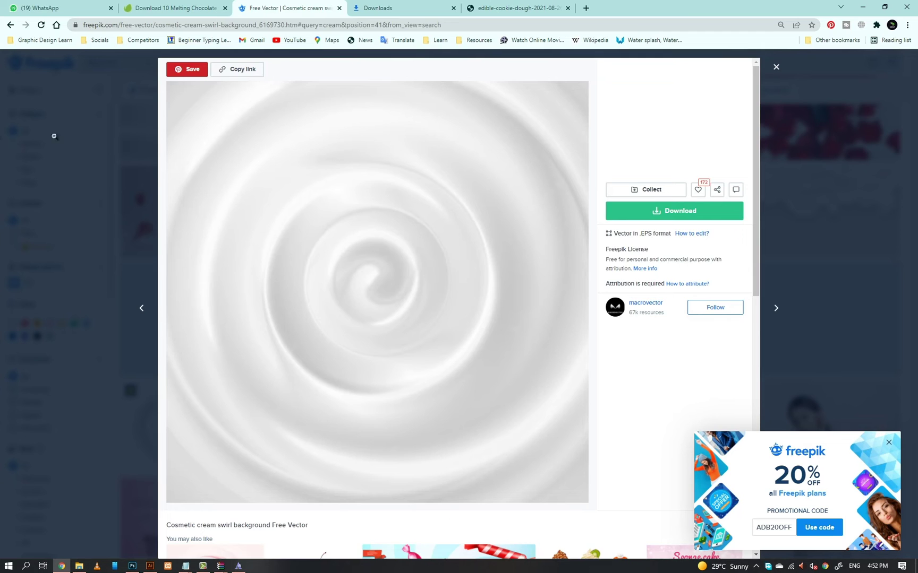
click(53, 136)
double_click(245, 70)
text(all natural)
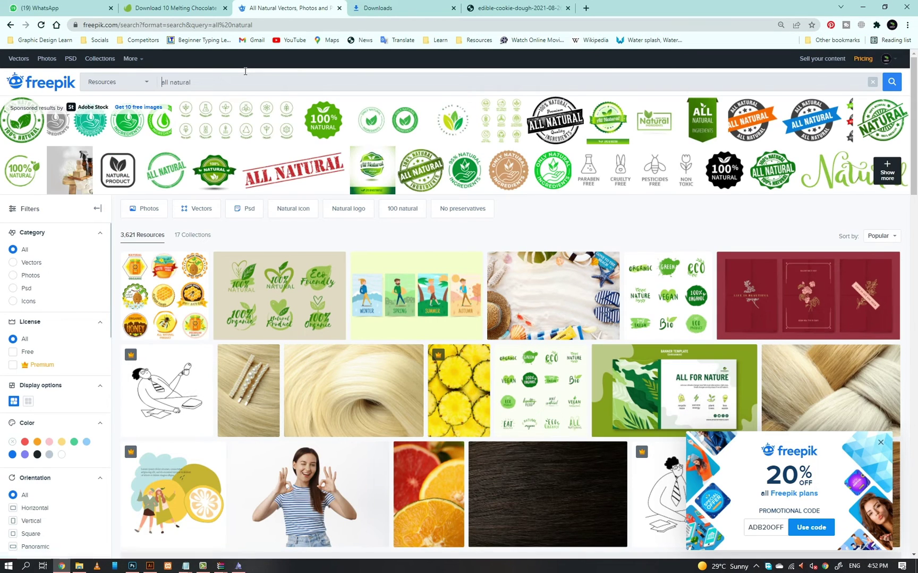
Step: Find the all natural badge collection with dark round badges and teal leaves, and download it for free
click(263, 293)
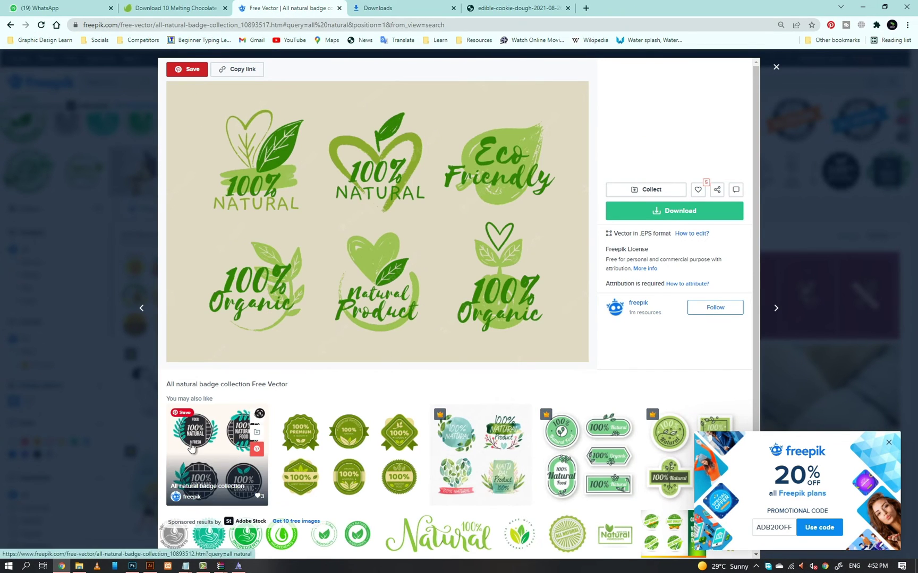
click(201, 440)
click(676, 211)
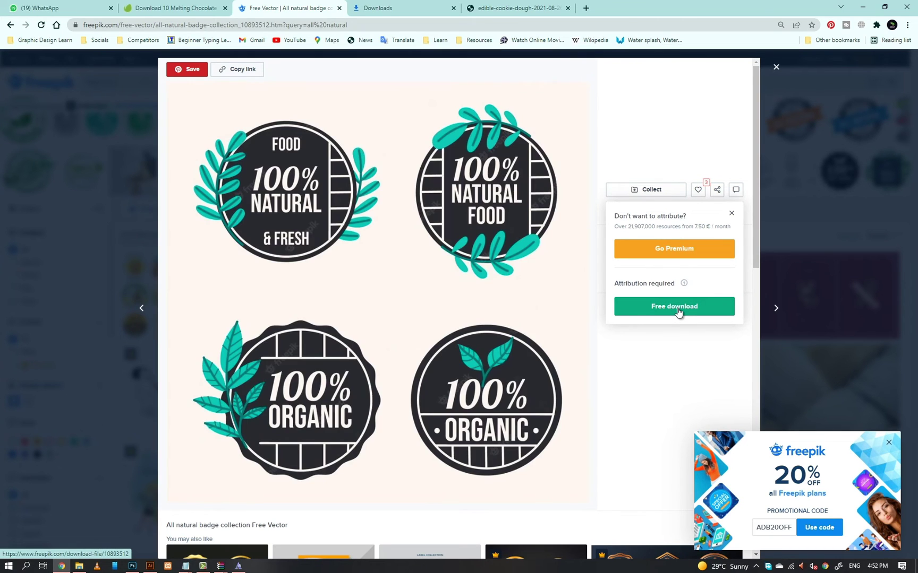
click(678, 312)
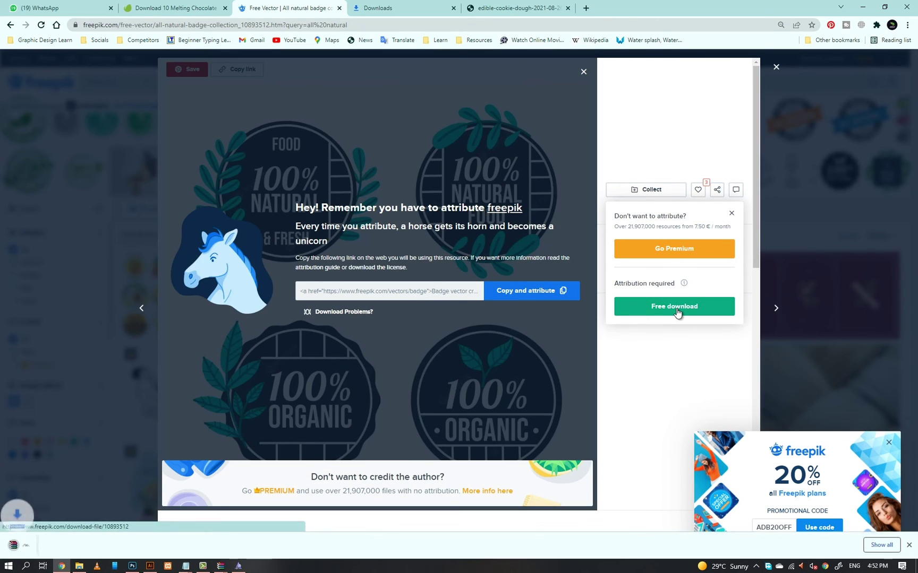
Step: Open 4609514.ai from the downloaded all-natural-badge-collection.zip in Illustrator
click(60, 546)
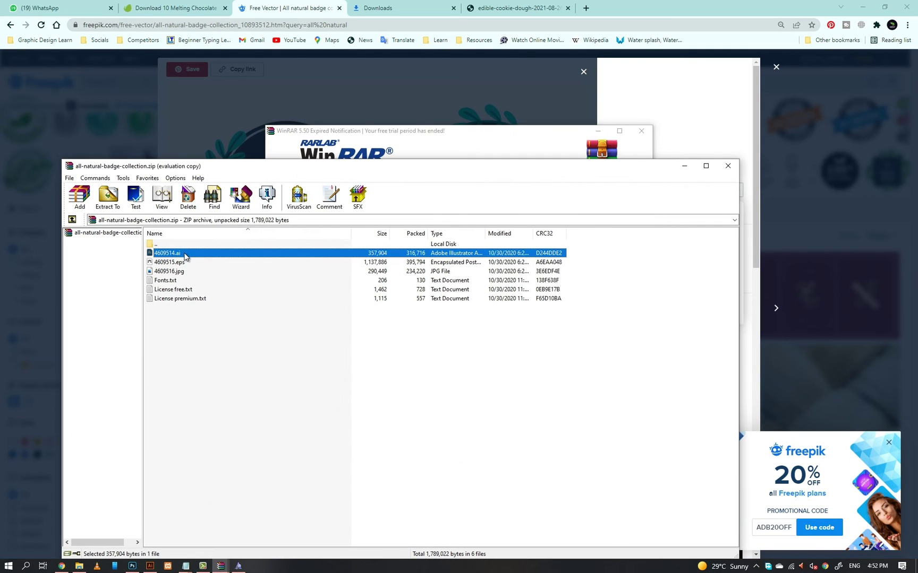
double_click(185, 255)
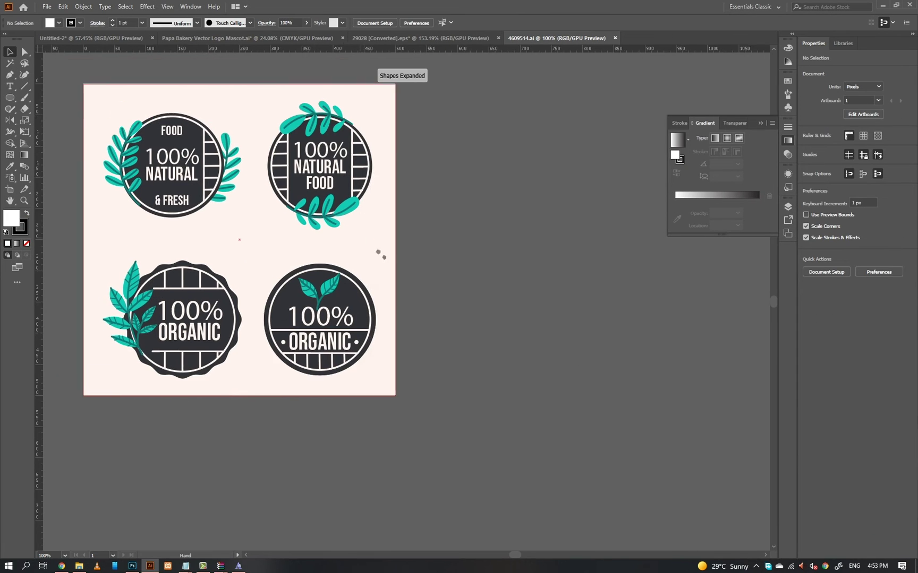
drag(380, 255, 416, 284)
click(207, 206)
key(Delete)
key(ctrl+z)
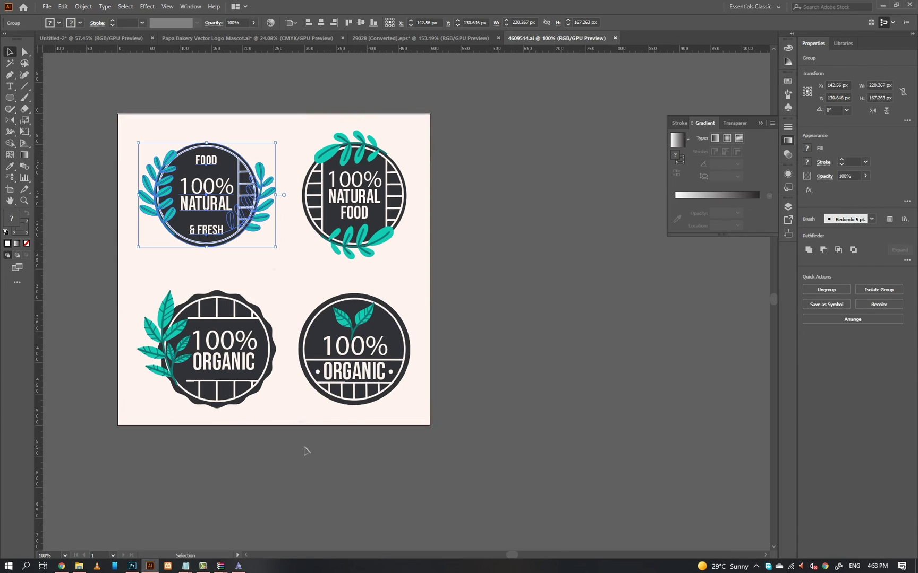
click(307, 451)
Step: Capture a screenshot of the label in Photoshop and paste it beside the badges in Illustrator as a colour reference
click(133, 566)
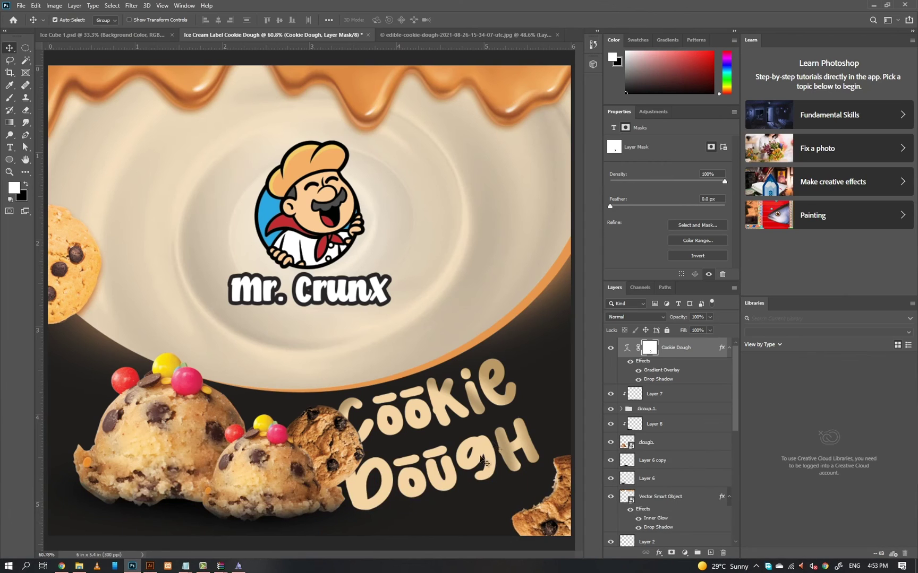
key(super+shift+s)
drag(539, 141, 127, 480)
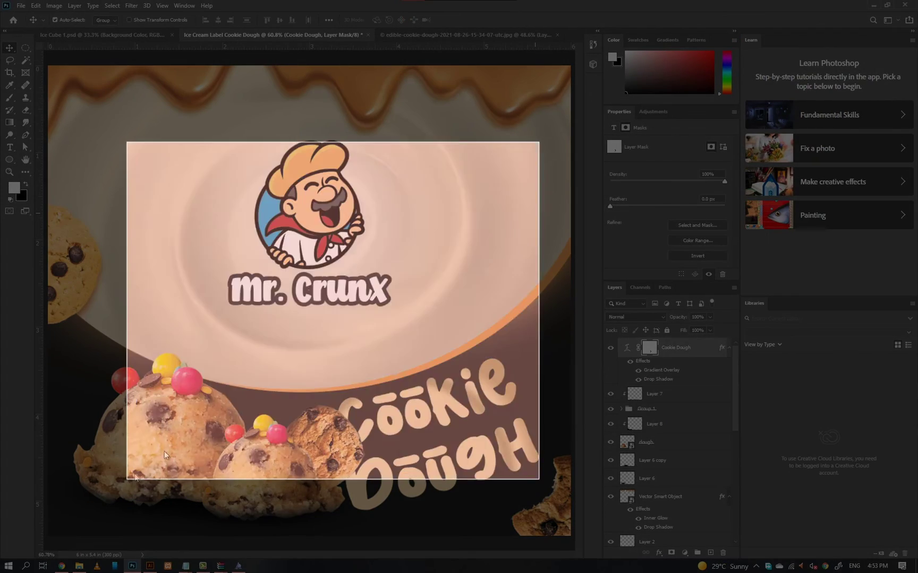
key(alt+Tab)
key(ctrl+v)
drag(329, 323, 616, 201)
drag(616, 201, 572, 240)
Step: Recolour the circle of the "Food 100% Natural & Fresh" badge with the near-black sampled from the label screenshot
key(a)
click(185, 208)
key(i)
click(529, 334)
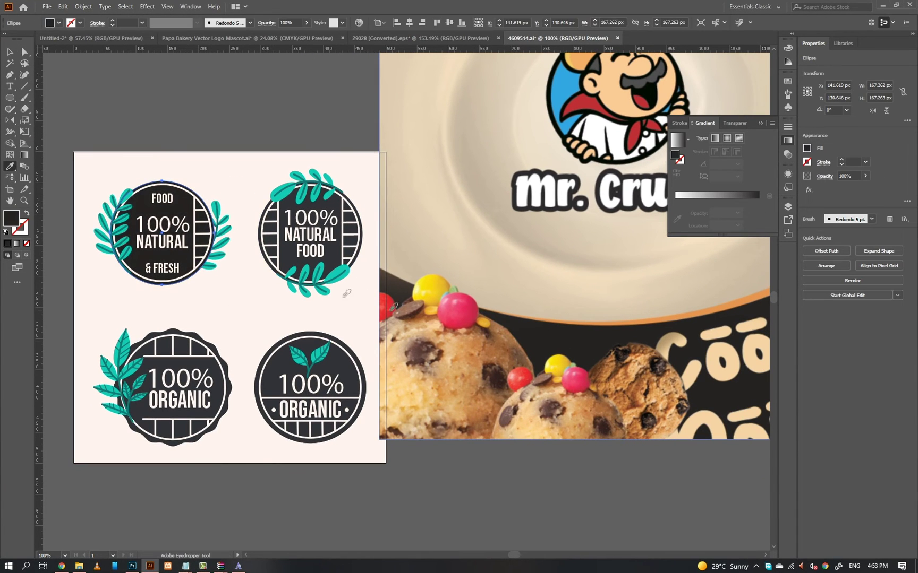
Step: Recolour the badge's "100%", "Natural", "Food" and "& Fresh" texts with the cream sampled from the label's flavour lettering
ctrl+click(173, 242)
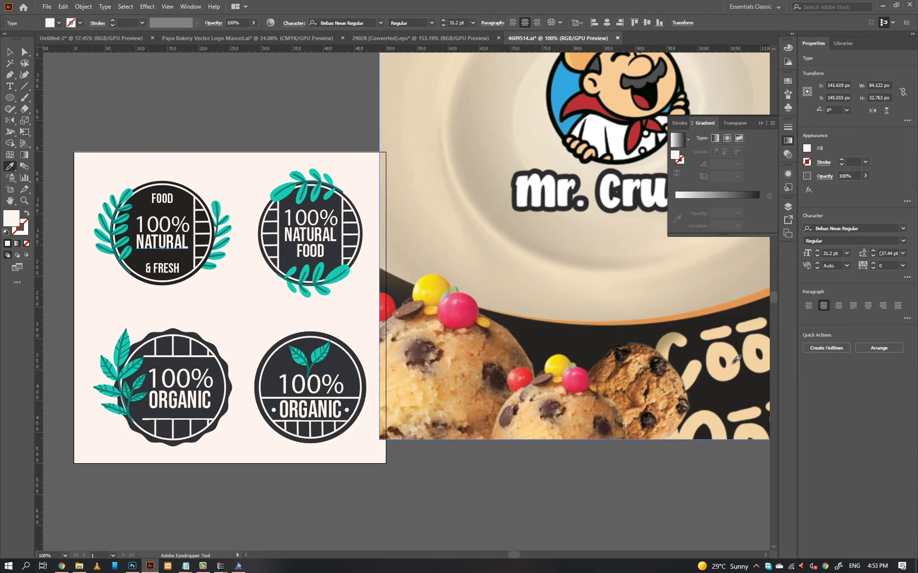
click(723, 366)
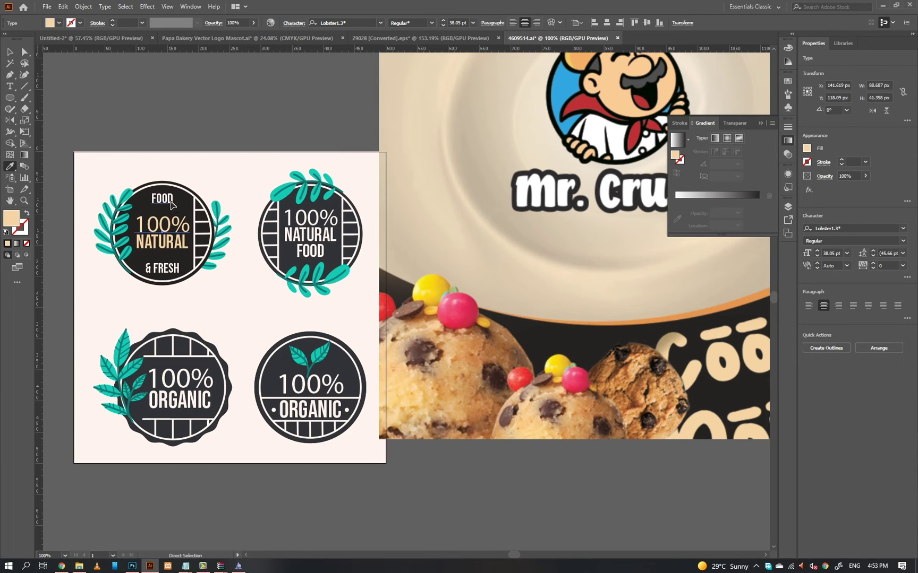
ctrl+click(171, 203)
ctrl+shift+click(176, 267)
click(166, 229)
ctrl+click(242, 146)
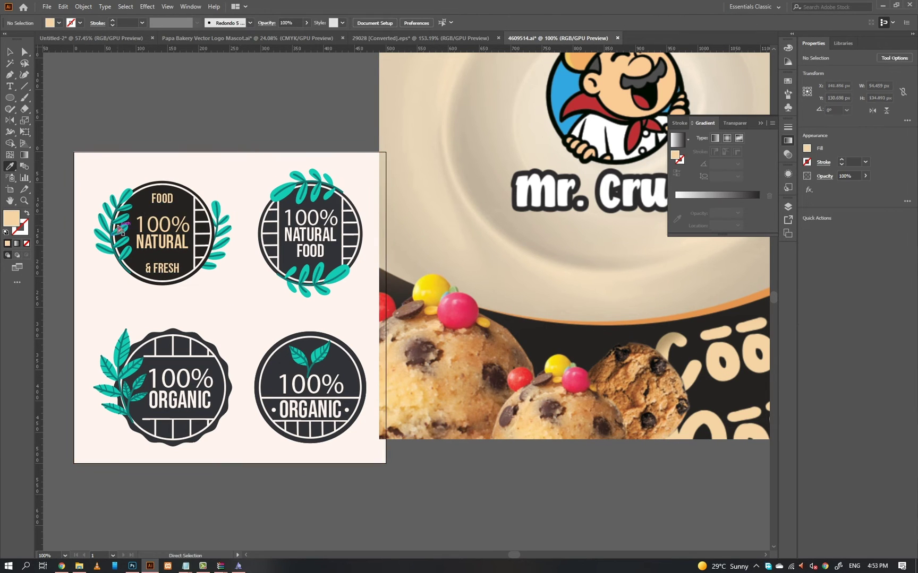
Step: Select all the teal leaf shapes with the same fill and recolour them with the orange sampled from the label's curved edge
key(a)
click(124, 218)
click(776, 22)
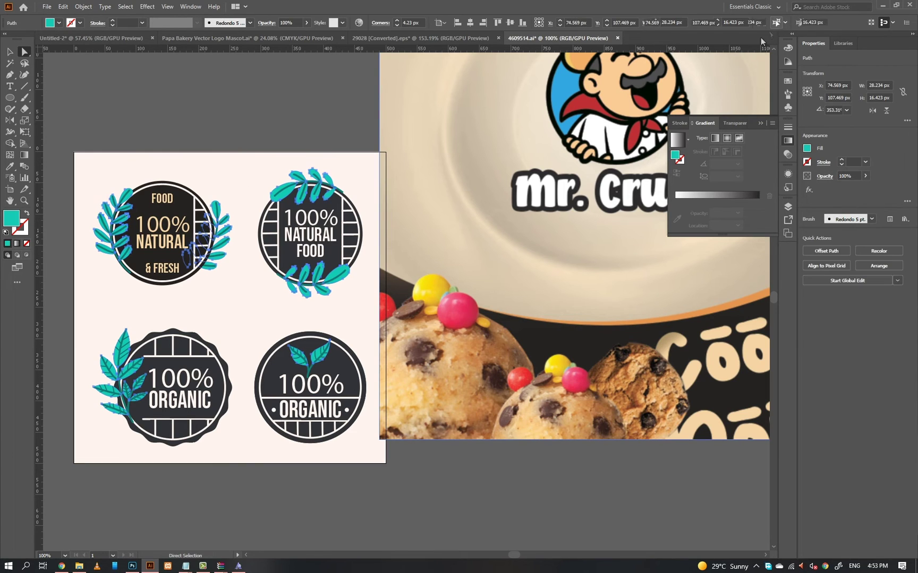
key(i)
click(588, 324)
ctrl+click(256, 146)
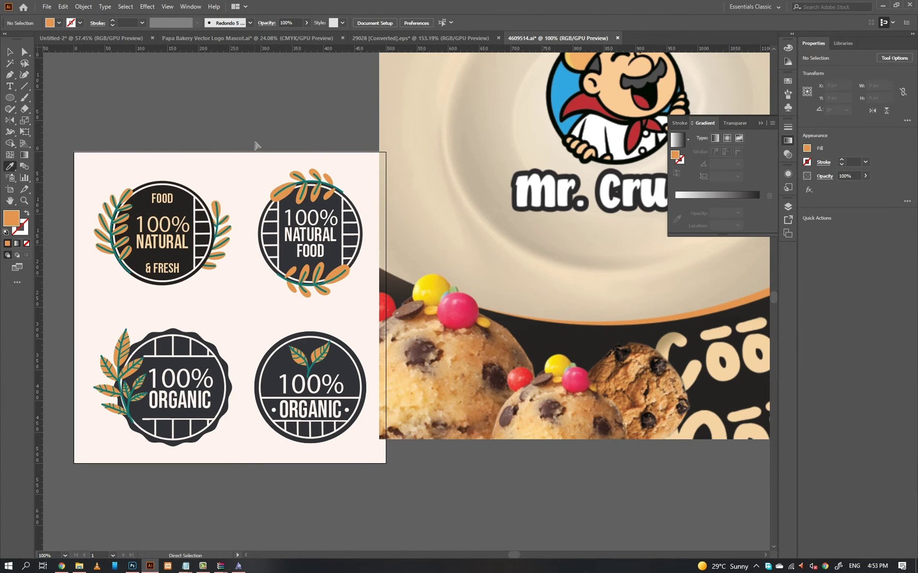
Step: Select all matching teal leaf vein strokes and recolour them with the cream sampled from the label's flavour lettering
ctrl+click(218, 225)
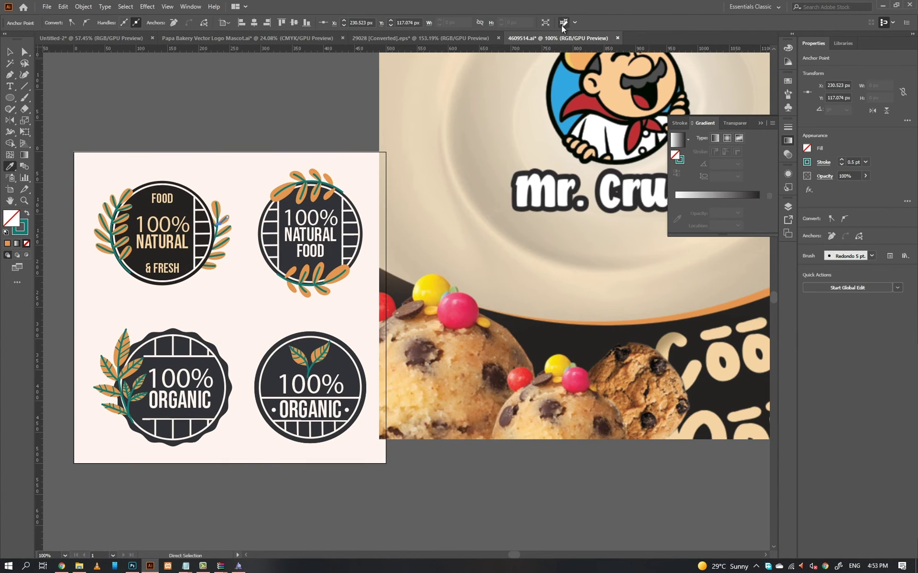
click(561, 22)
key(Return)
key(a)
click(716, 22)
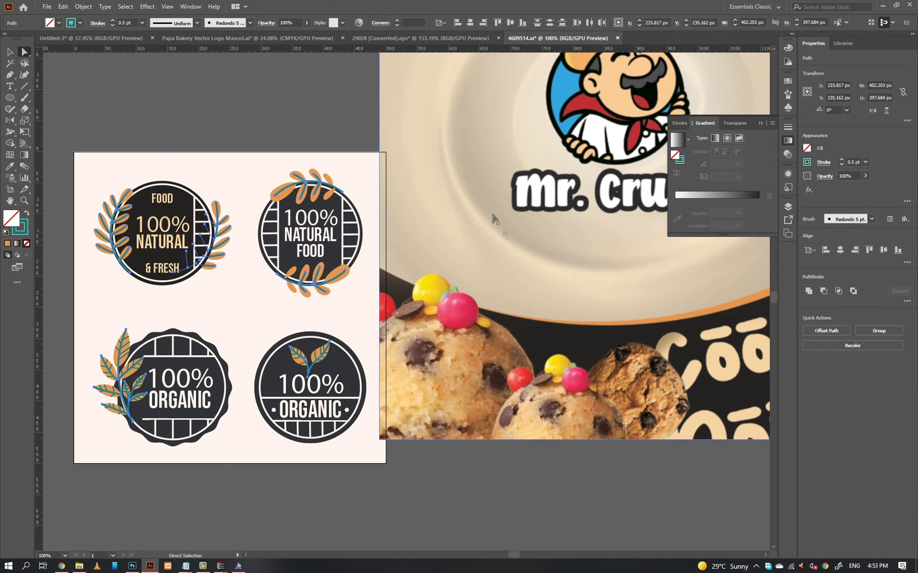
key(i)
click(692, 360)
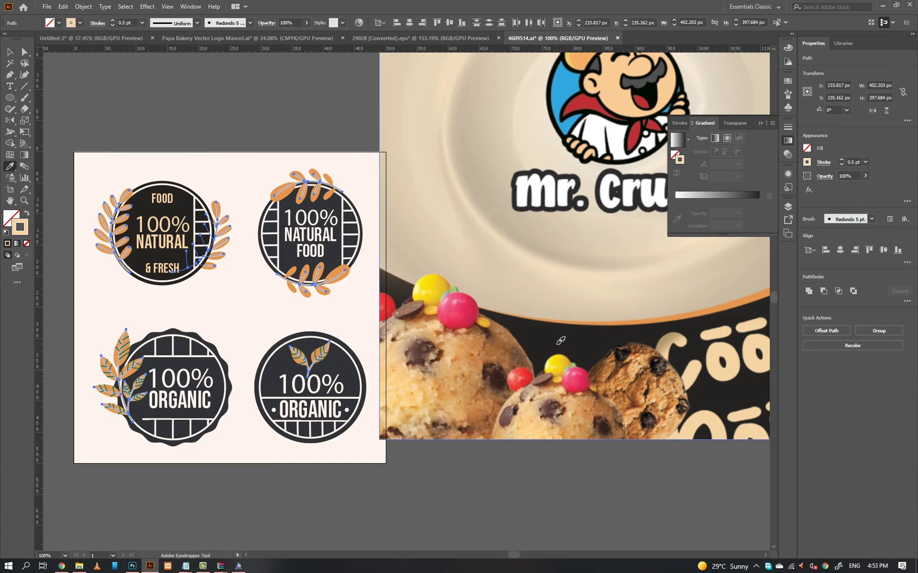
Step: Recolour the selected leaf vein strokes with a slightly darker shade of the orange sampled from the label
key(v)
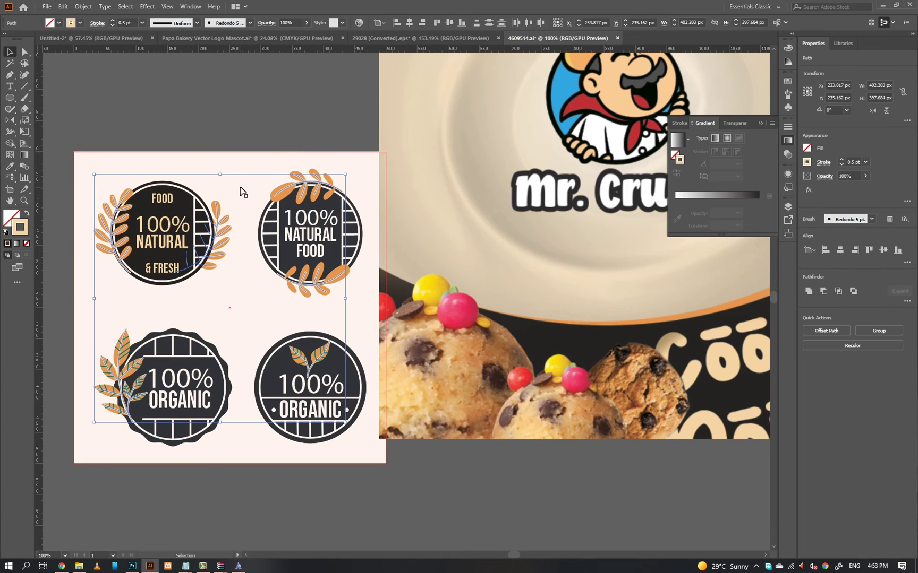
key(i)
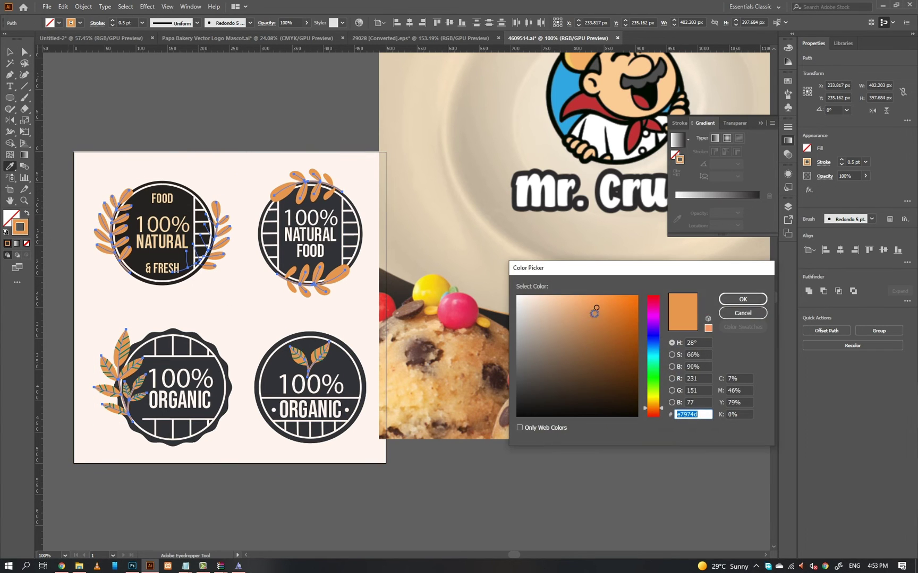
key(Return)
key(v)
Step: Deselect the veins and delete the pale pink background behind the four badges
click(234, 186)
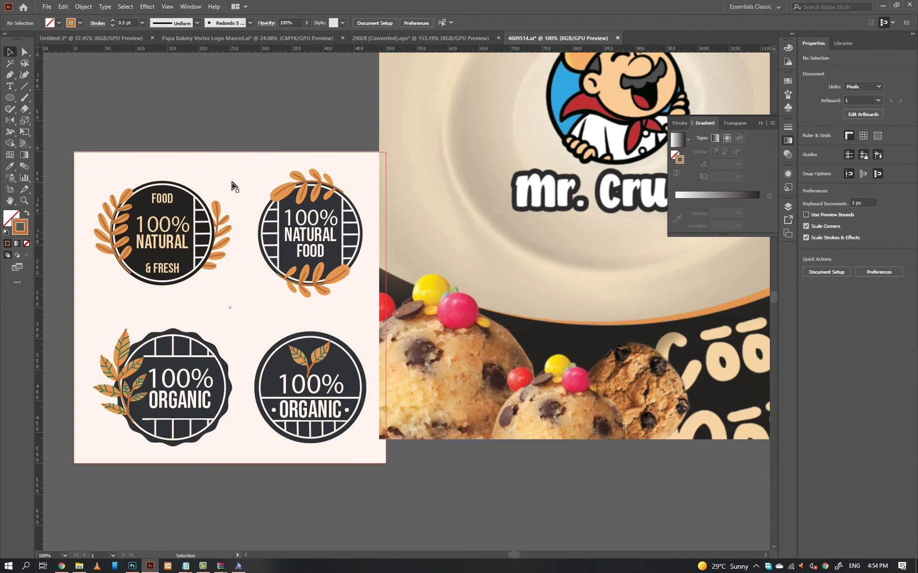
click(234, 183)
key(Delete)
key(a)
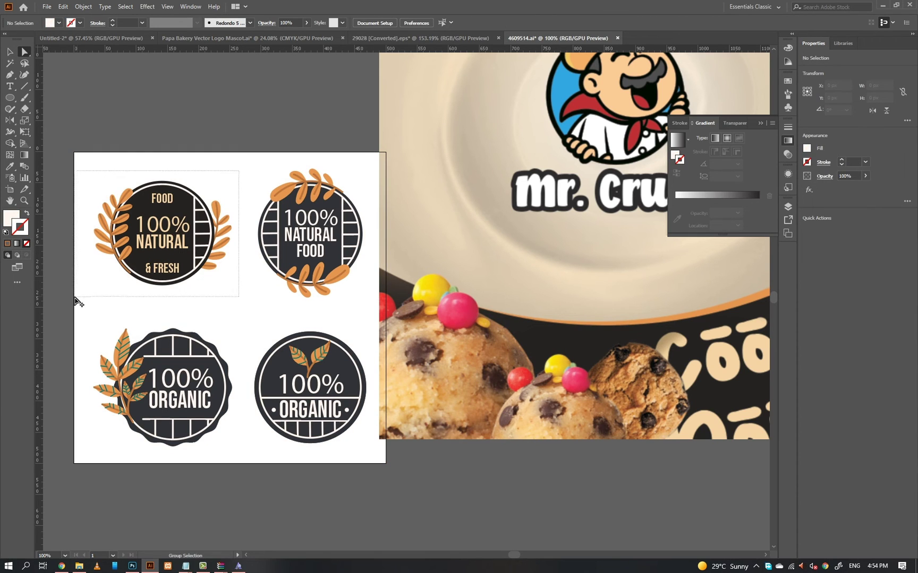
drag(74, 297, 74, 297)
key(Delete)
key(ctrl+z)
click(199, 268)
click(213, 291)
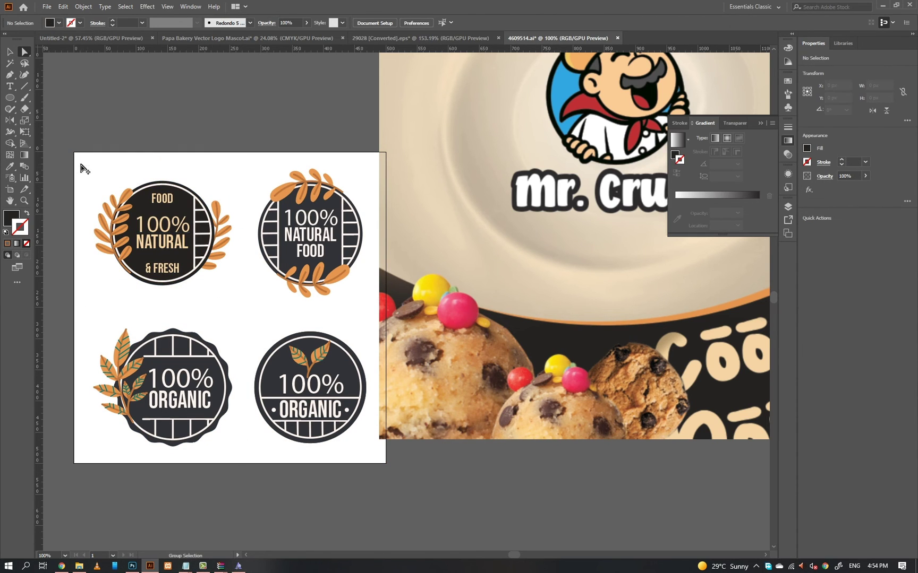
Step: Cut the complete "Food 100% Natural & Fresh" badge and paste it into the Cookie Dough label in Photoshop as a smart object
drag(81, 169, 242, 307)
key(Delete)
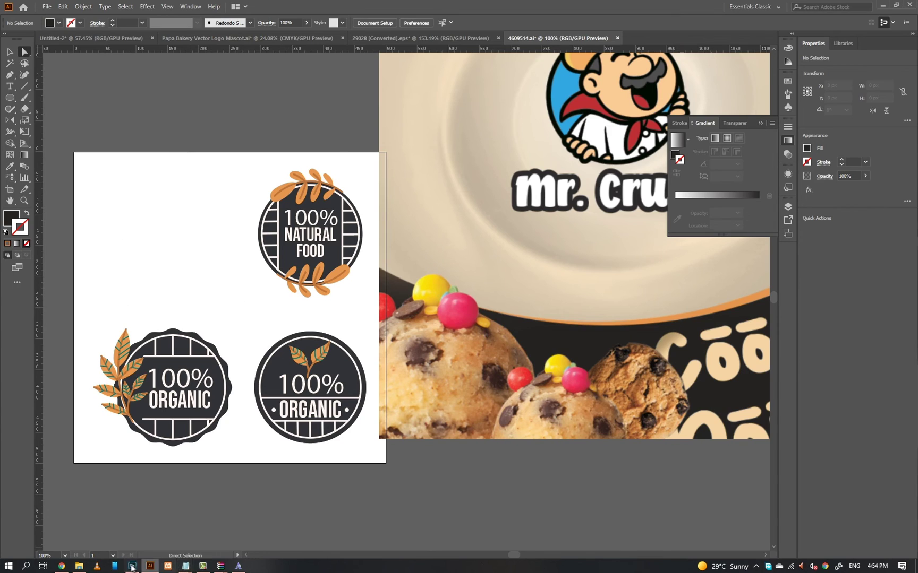
click(133, 567)
key(ctrl+v)
key(Return)
key(Escape)
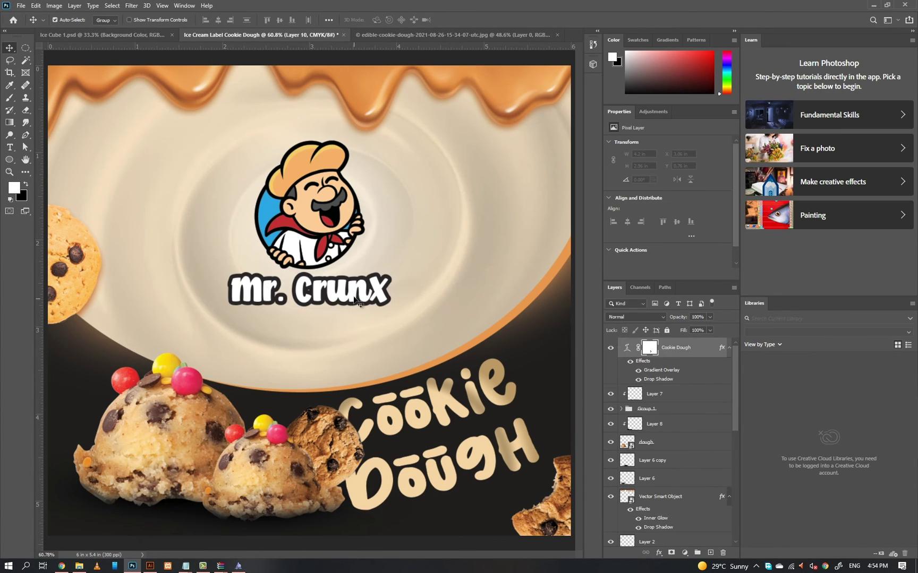
key(ctrl+v)
key(Return)
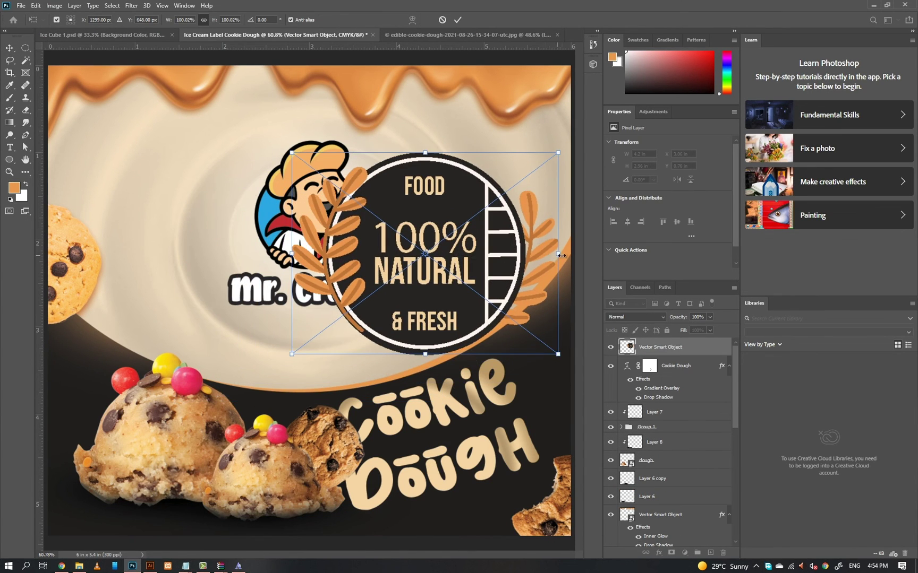
Step: Scale the pasted badge to about 1.05 x 0.79 in and place it in the label's upper-right corner
drag(561, 256, 480, 258)
drag(446, 248, 522, 146)
key(Return)
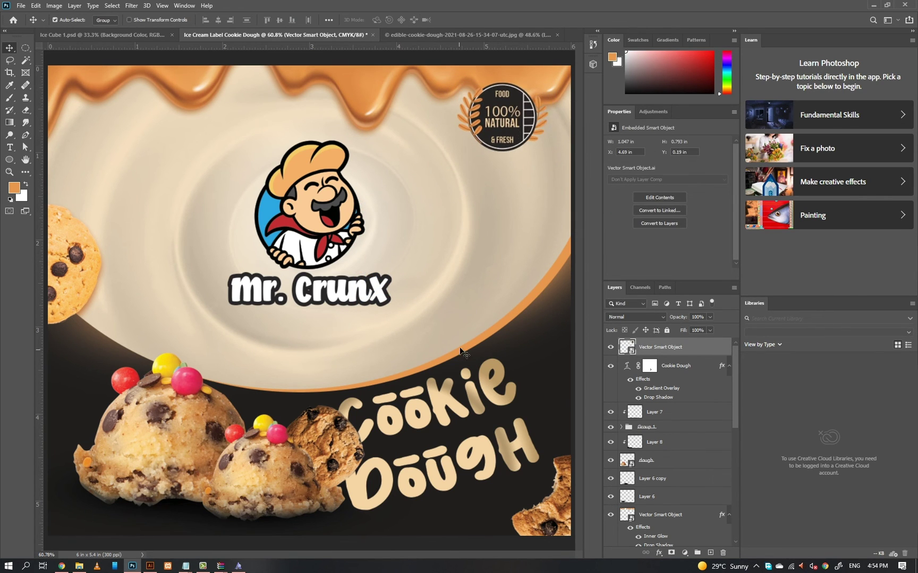
Step: Add a "1 ltr" text in the Gelato font just above the Cookie Dough lettering and enlarge it to about 24.26 pt
key(t)
click(446, 401)
key(ctrl+a)
key(ctrl+c)
click(412, 335)
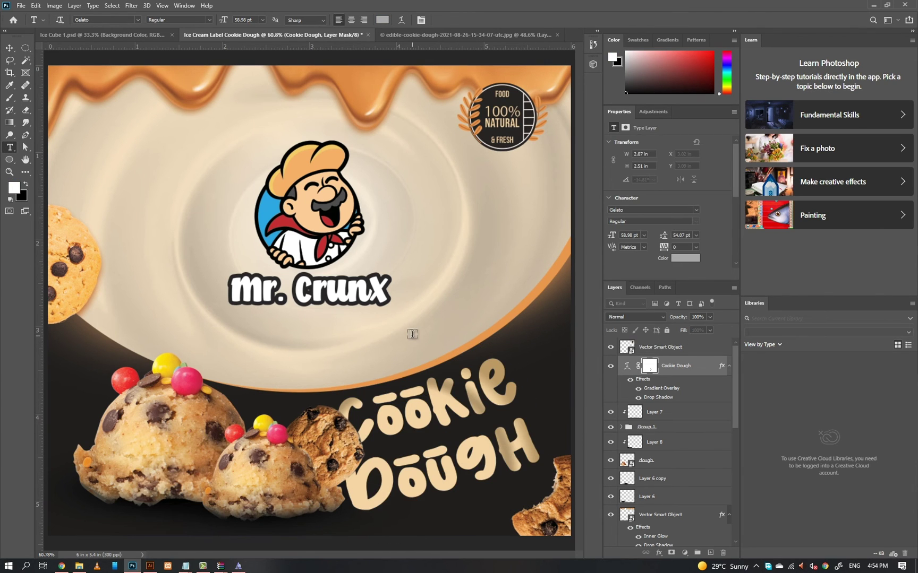
click(412, 336)
key(ctrl+v)
key(ctrl+a)
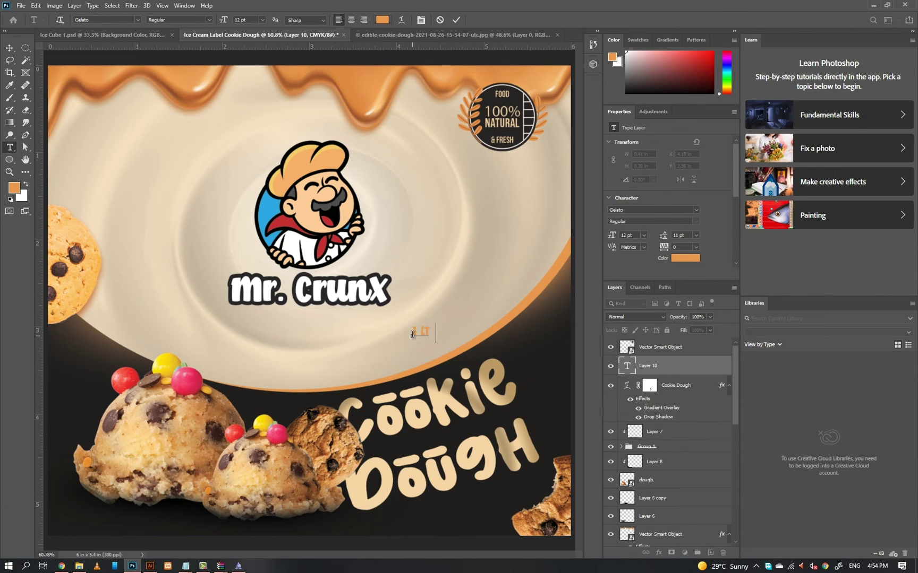
key(ctrl+t)
key(Return)
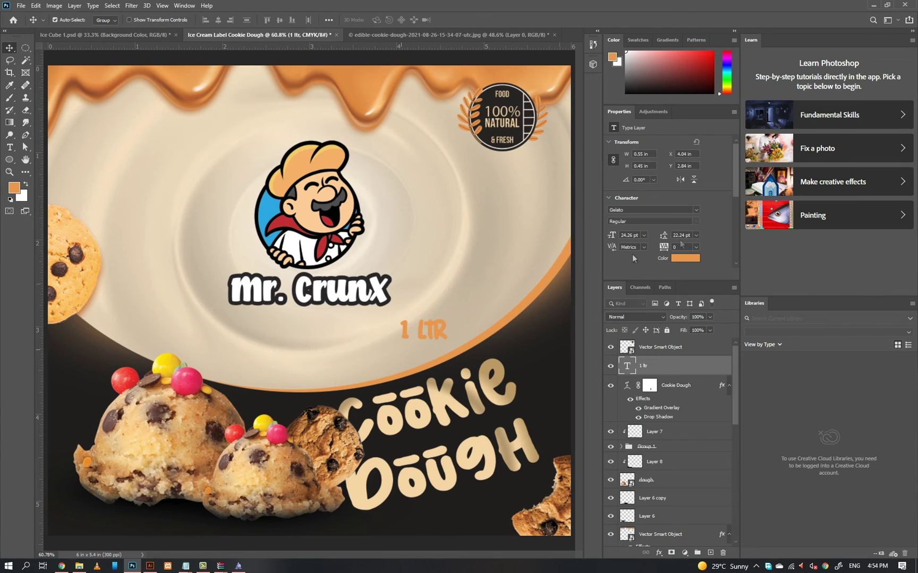
Step: Recolour the "1 ltr" text with the near-black sampled from the label's dark background
click(688, 258)
click(546, 484)
key(Return)
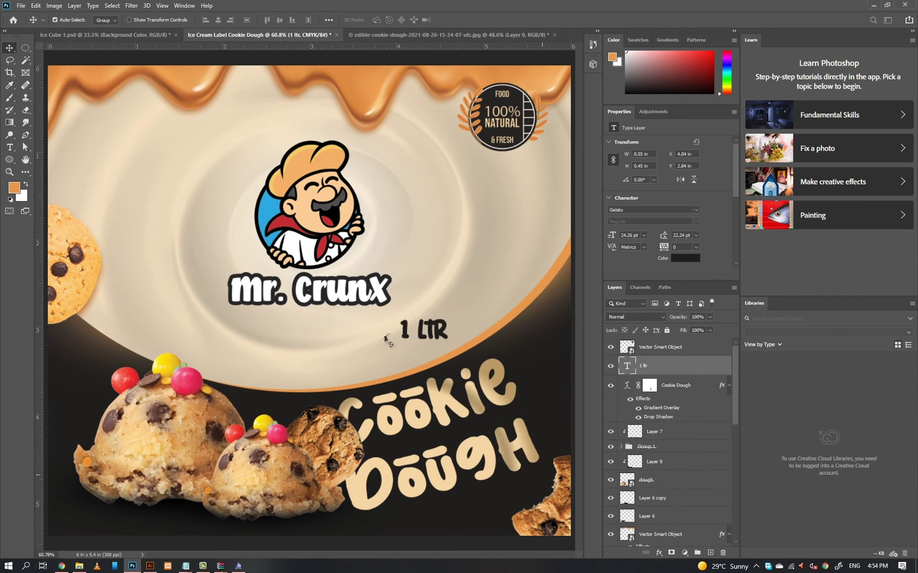
Step: Move the "1 ltr" text directly under the natural badge and scale it down to about 20.4 pt
drag(421, 329, 274, 242)
click(140, 144)
key(ctrl+t)
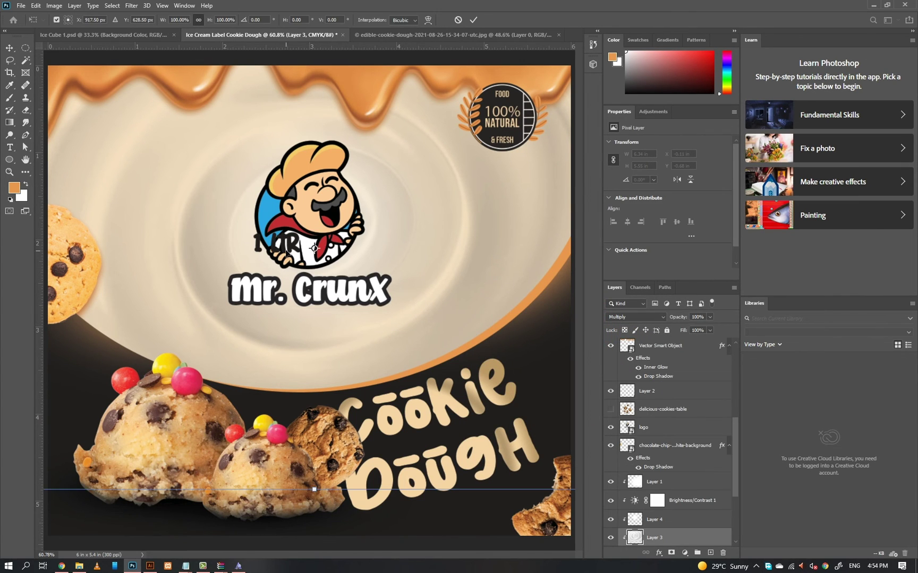
key(Escape)
click(284, 245)
click(290, 249)
key(ctrl+t)
drag(289, 249, 104, 364)
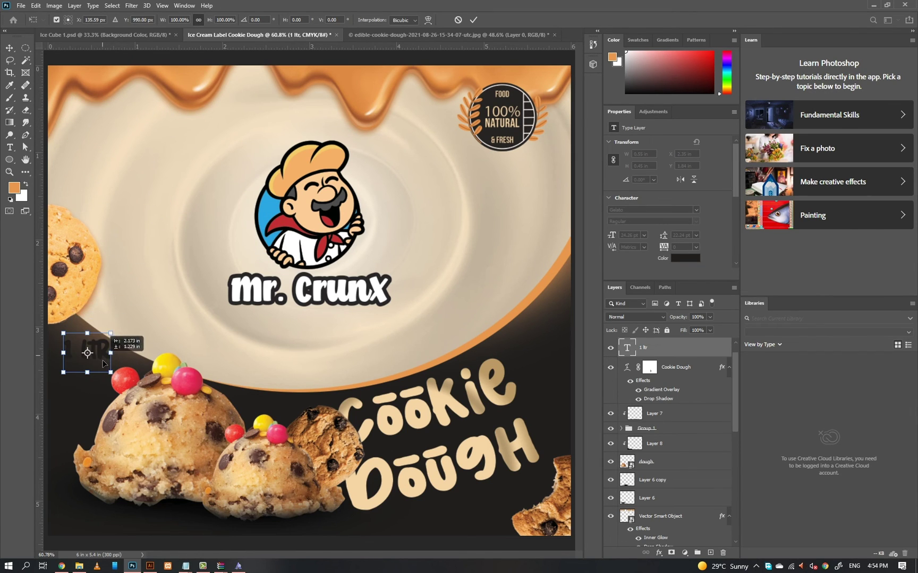
drag(330, 358, 283, 357)
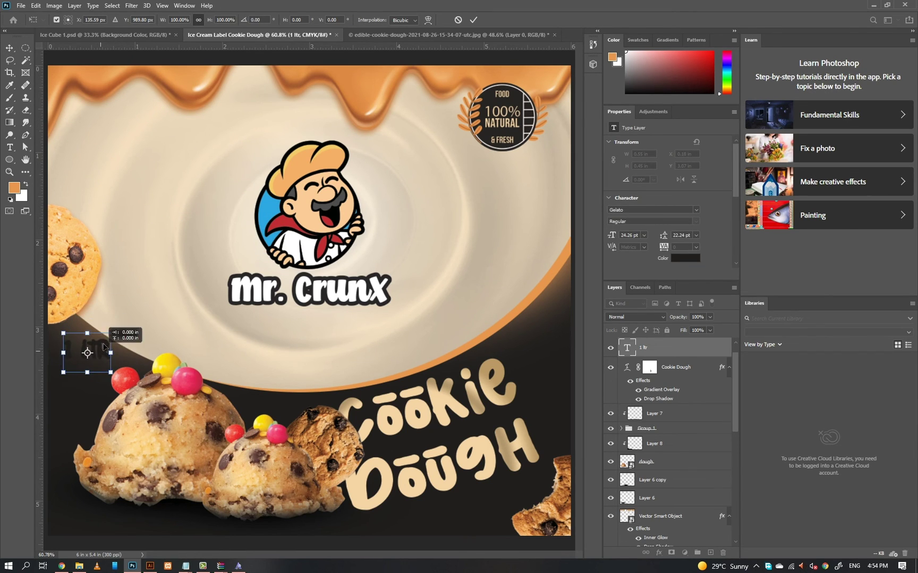
drag(103, 346, 522, 171)
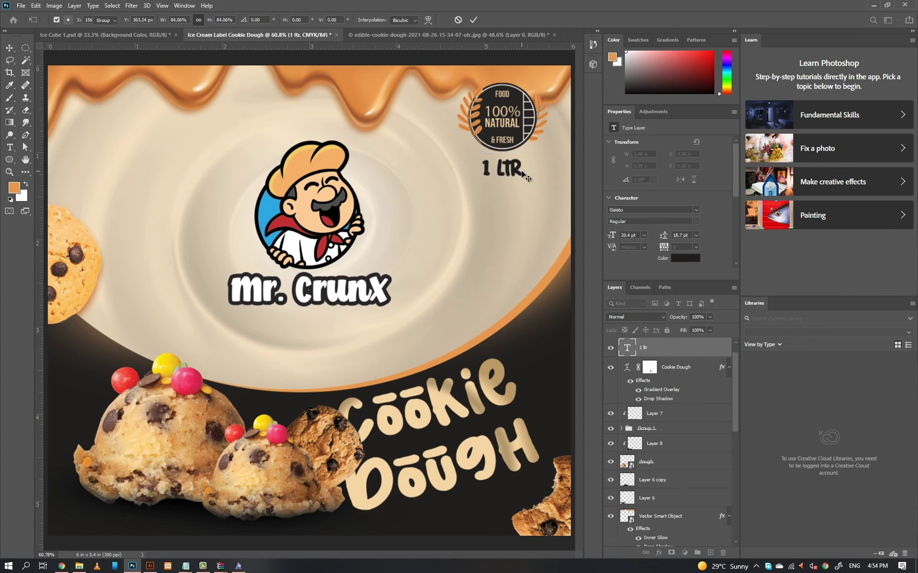
key(Return)
Step: Save the label as "Ice Cream Label Cookie Dough.psd" in a new "MR CRUNX" folder inside the YOUTUBE folder
scroll(468, 243, down, 2)
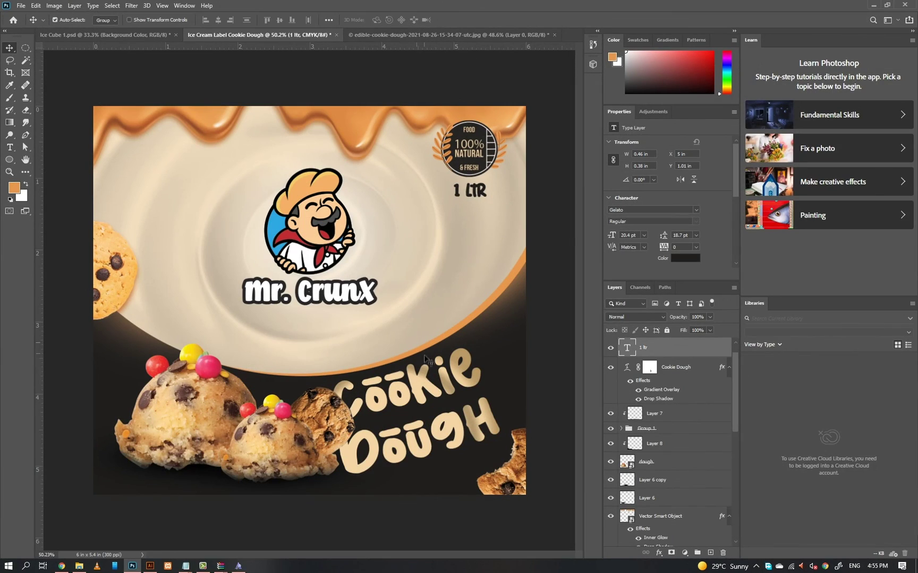
click(21, 5)
click(46, 121)
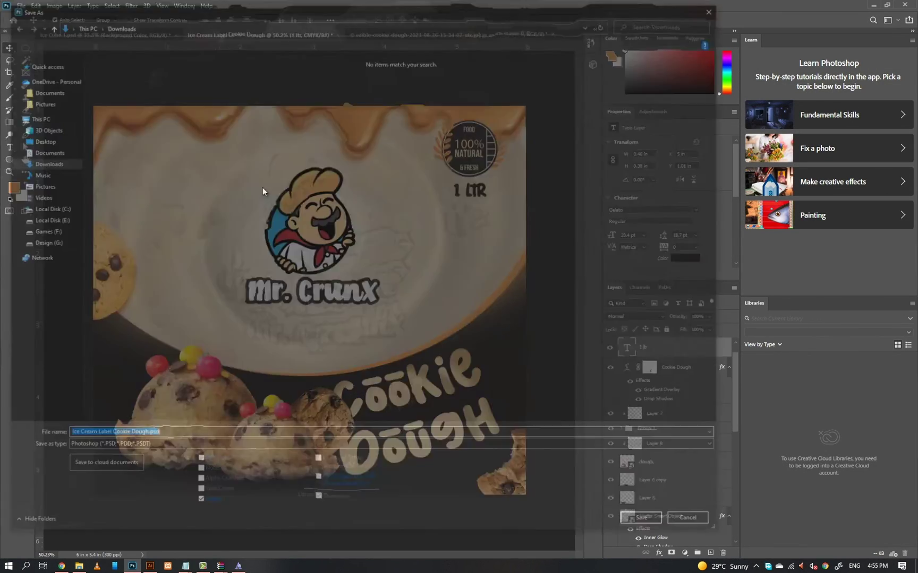
click(218, 24)
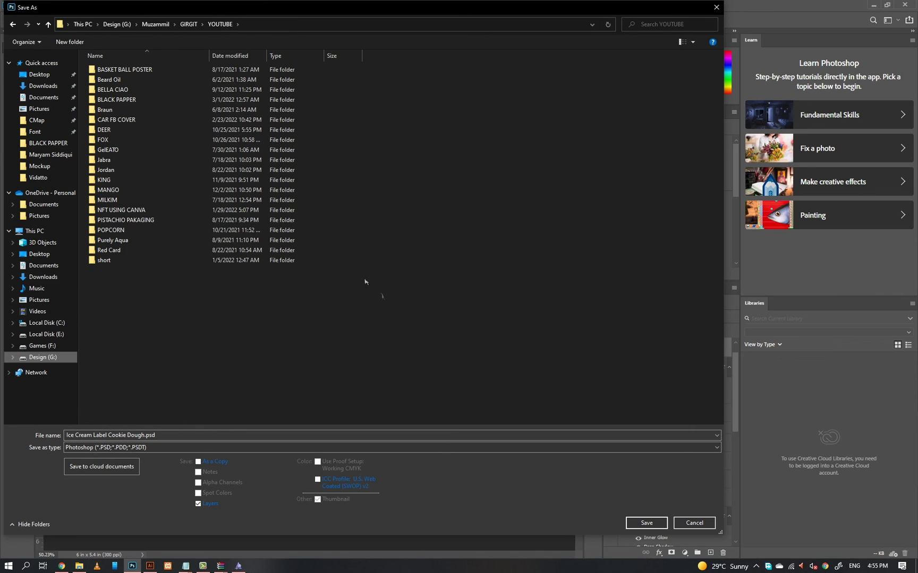
click(69, 42)
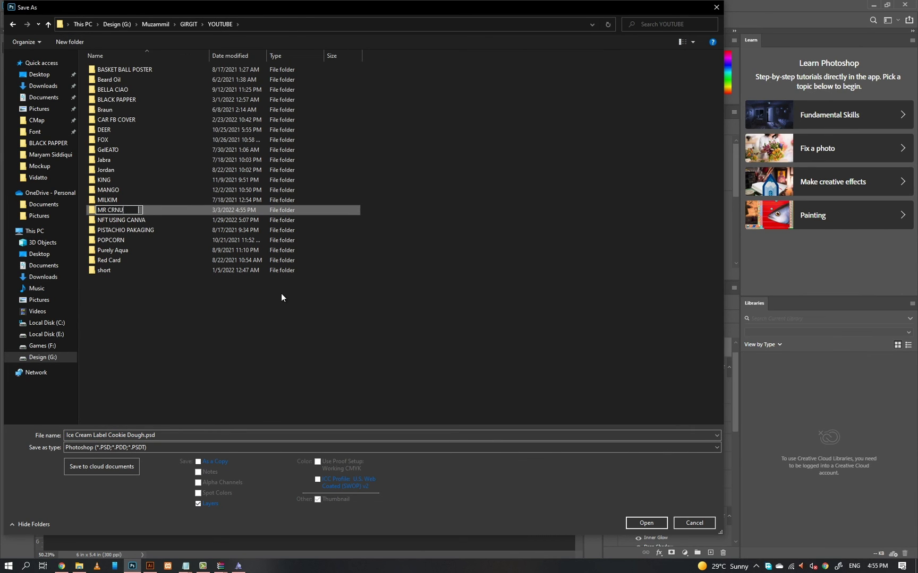
key(Return)
key(Return)
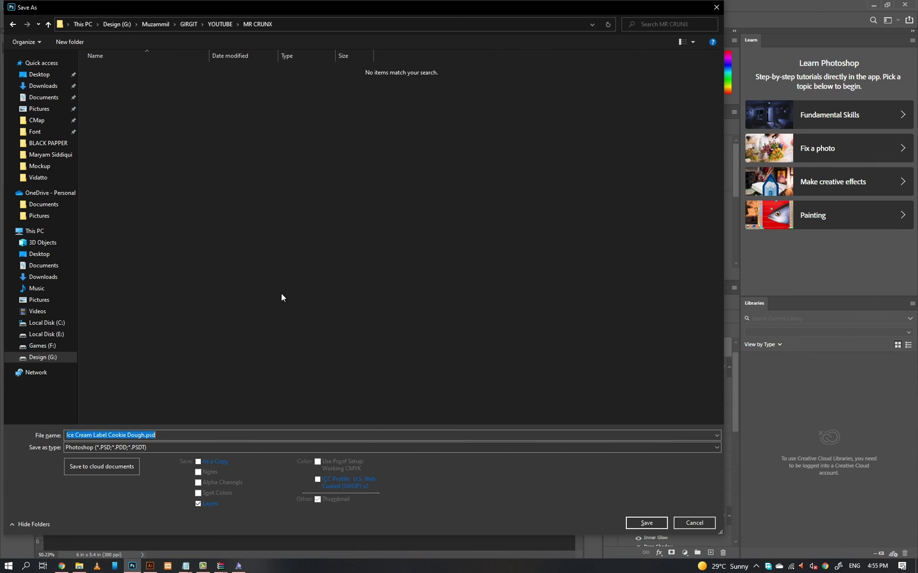
key(Return)
scroll(657, 445, up, 1)
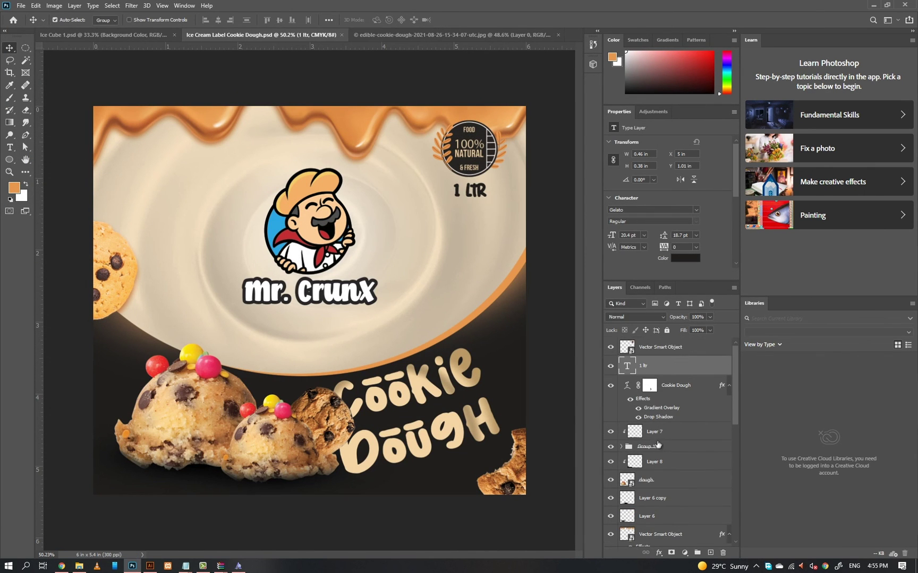
click(659, 347)
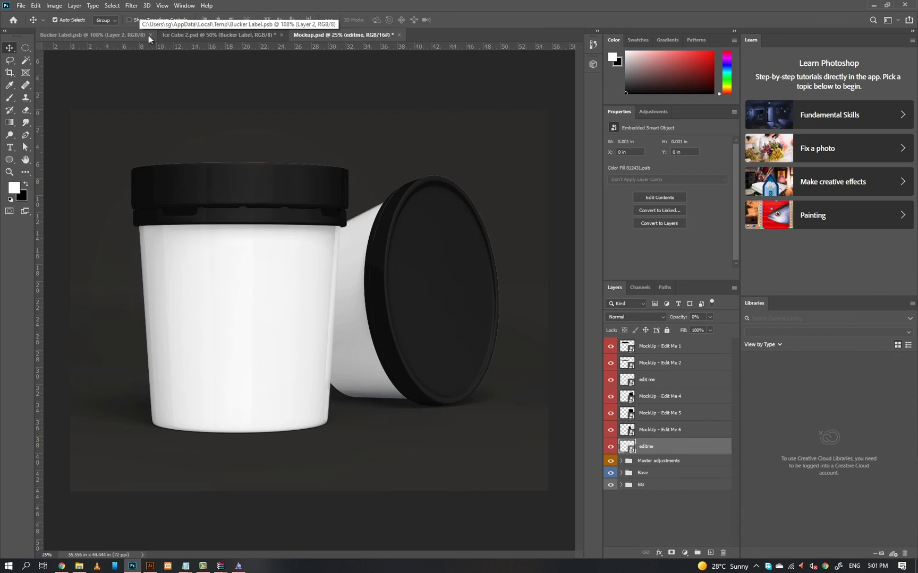
Step: Place the finished label in Mockup.psd's "editme" smart object, resize it to fill the canvas at about 24.31 x 15.1 in, and save it
click(129, 35)
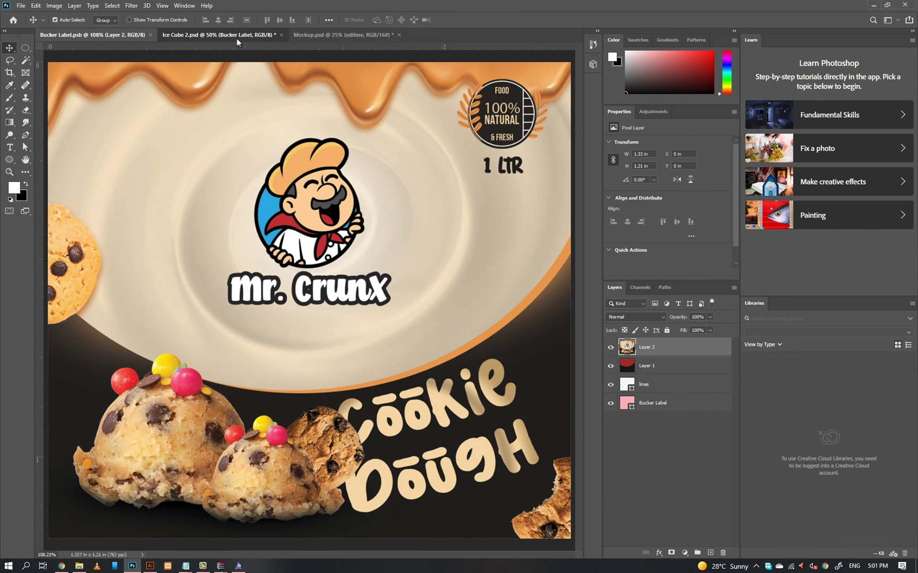
click(305, 35)
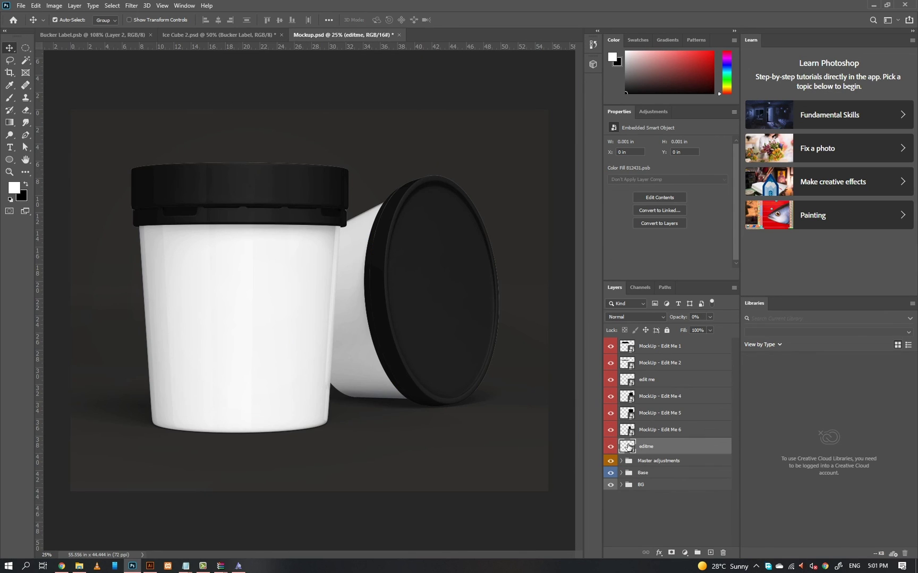
double_click(627, 447)
key(ctrl+t)
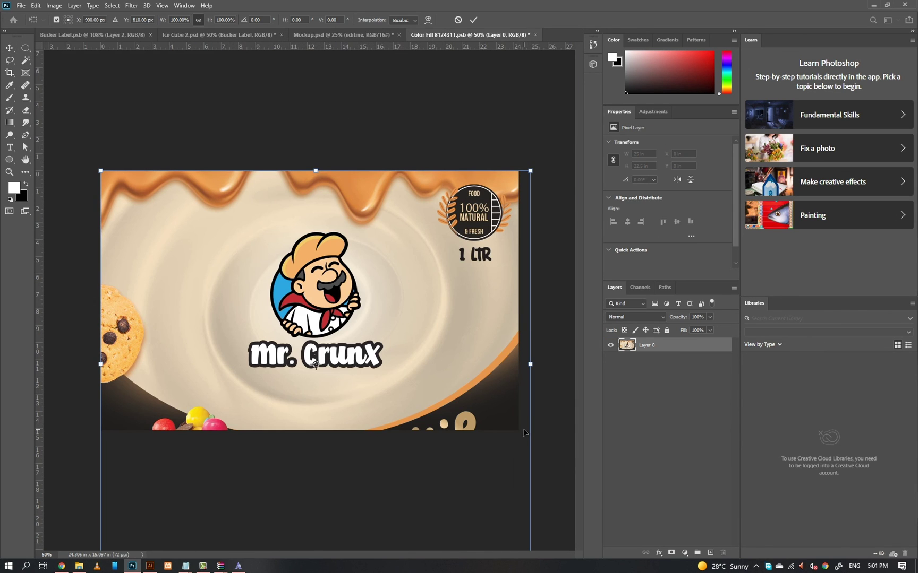
drag(517, 542, 508, 425)
key(Return)
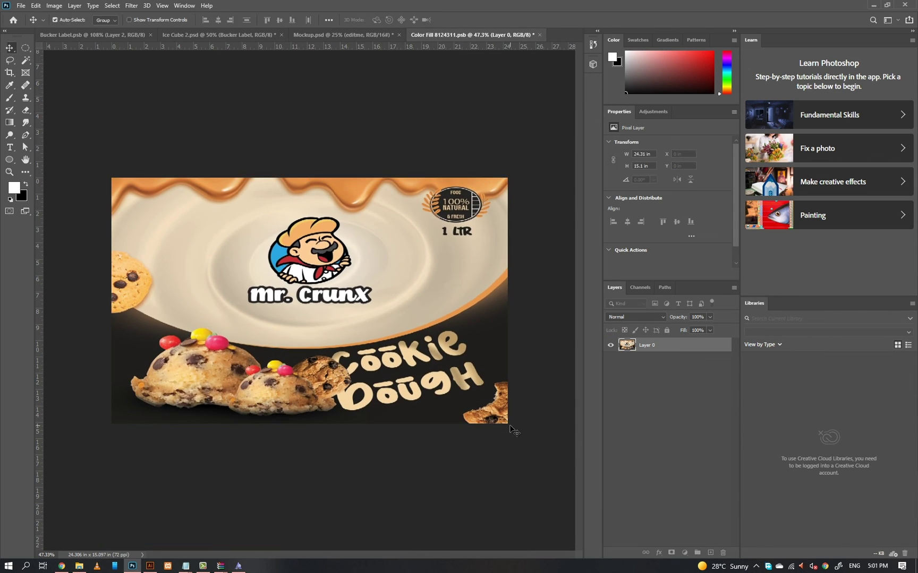
key(ctrl+w)
key(Return)
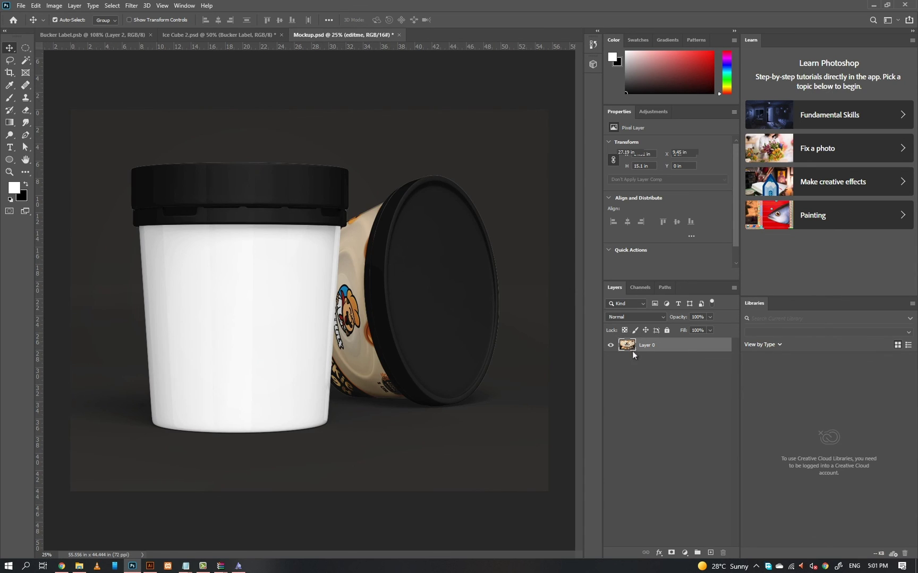
Step: Place the label in the front tub's "edit me" smart object, resize it to fill the canvas at about 24.31 x 15.1 in, and save it
double_click(628, 382)
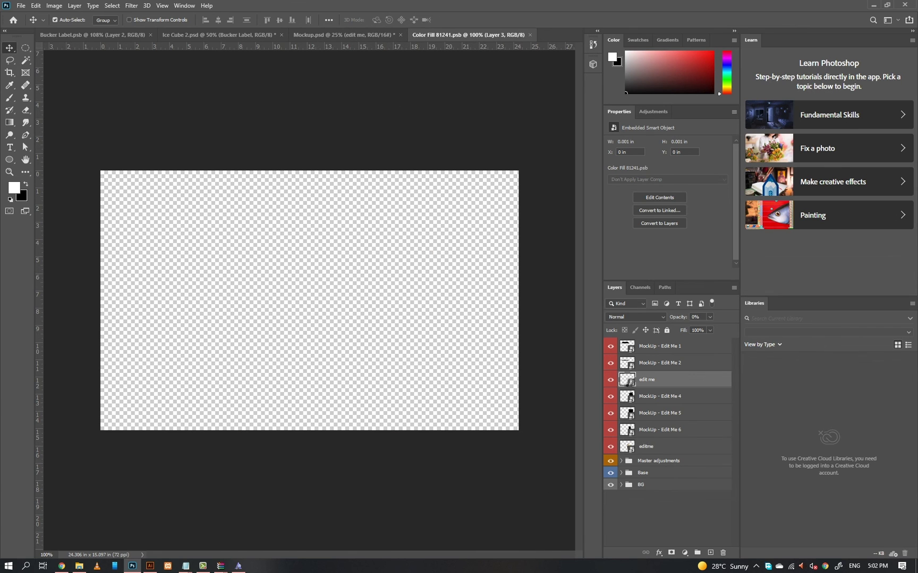
key(ctrl+t)
key(ctrl+0)
drag(518, 542, 511, 512)
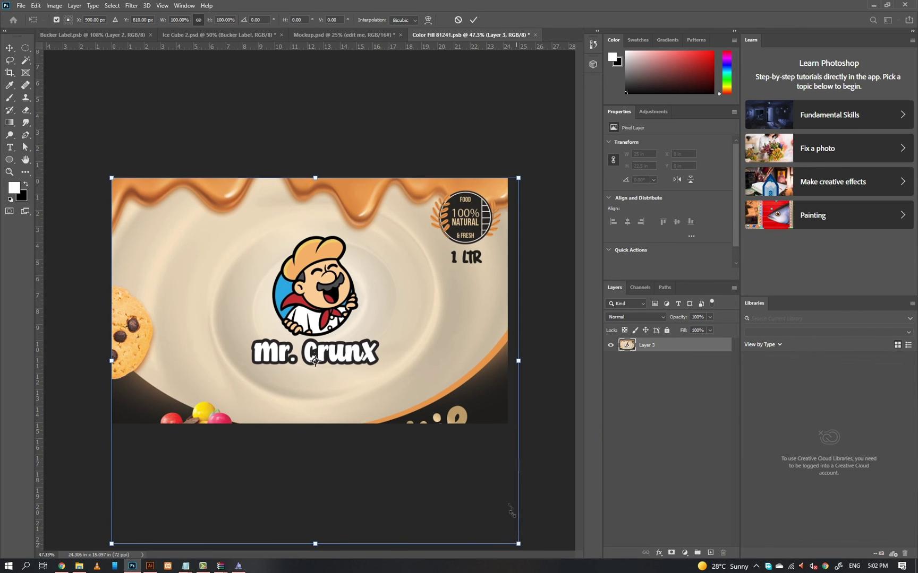
drag(501, 453, 501, 428)
drag(455, 330, 455, 348)
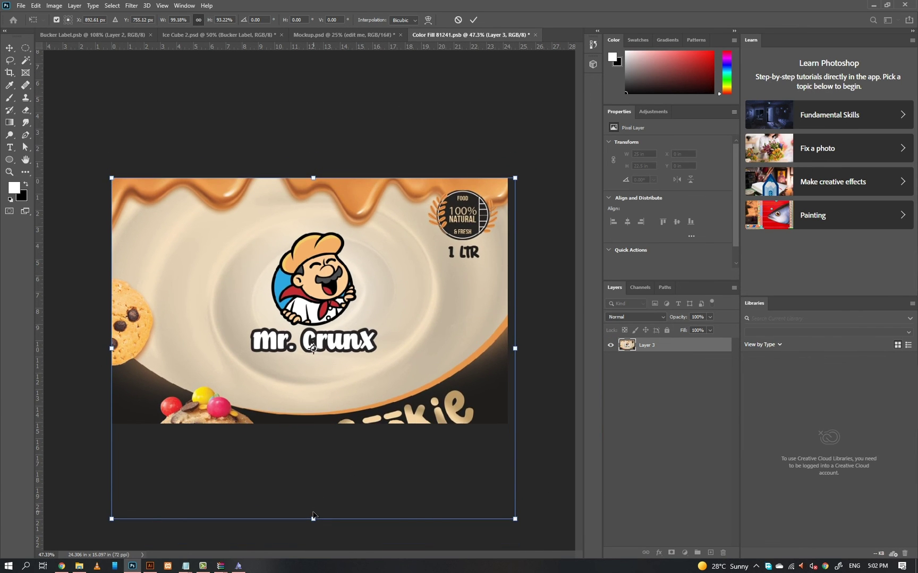
drag(313, 515, 313, 423)
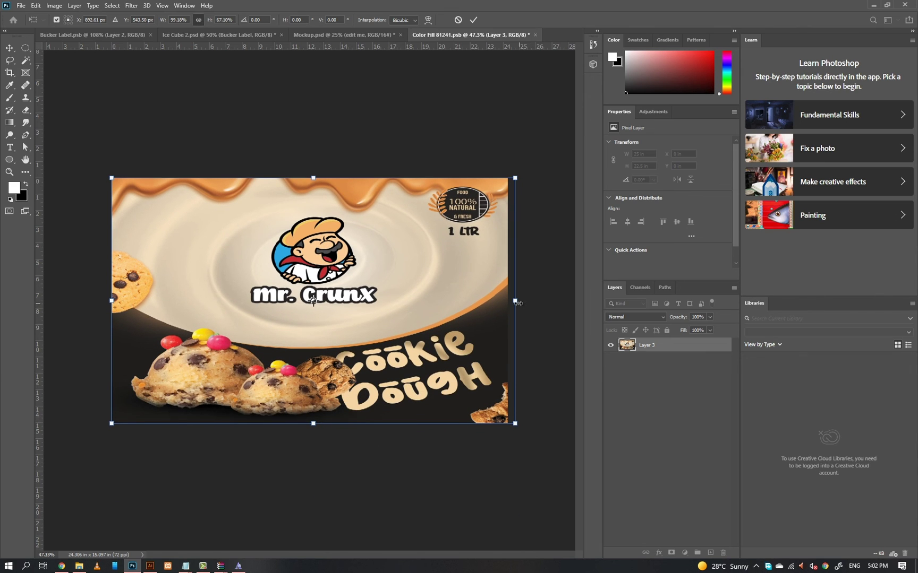
drag(518, 303, 510, 319)
key(Return)
key(ctrl+s)
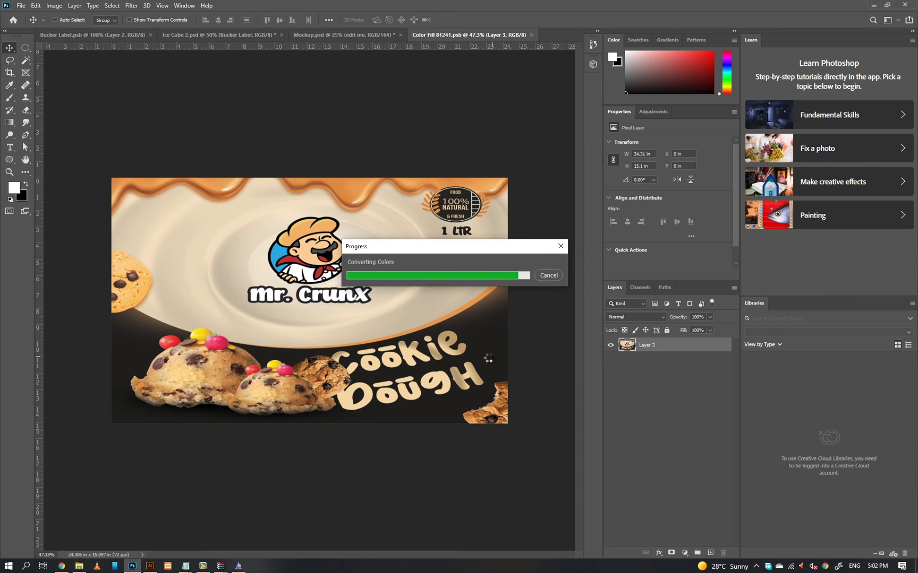
key(ctrl+w)
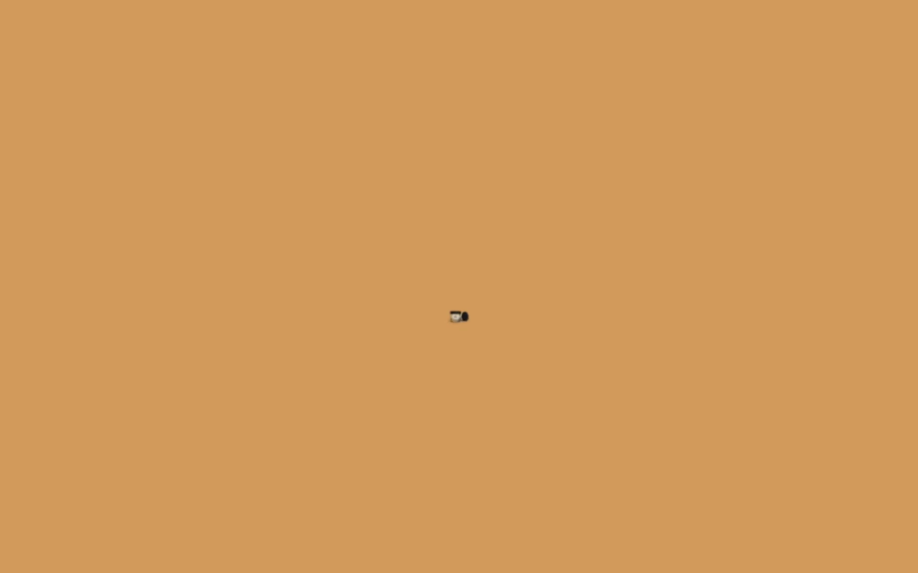